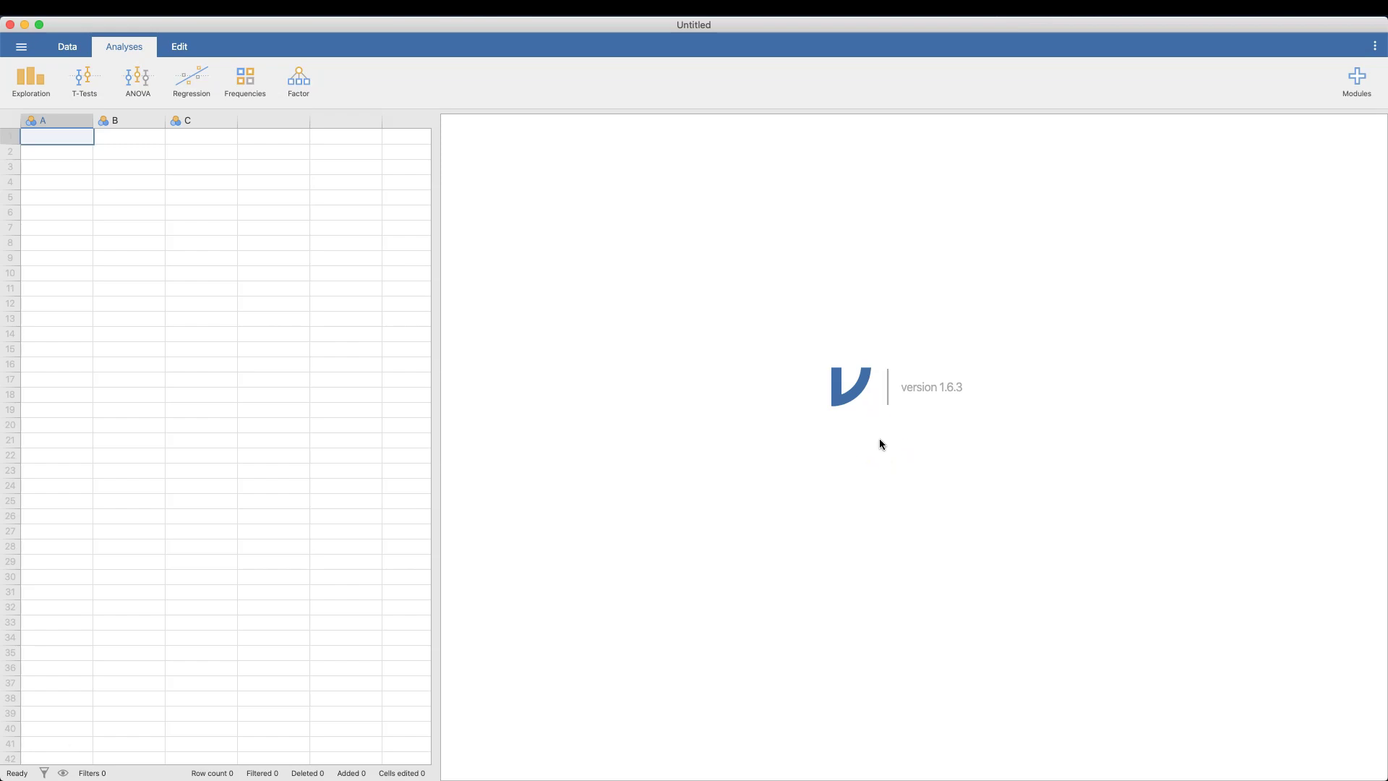
- Switch to the Data tab and widen the empty data grid over the results pane
click(68, 47)
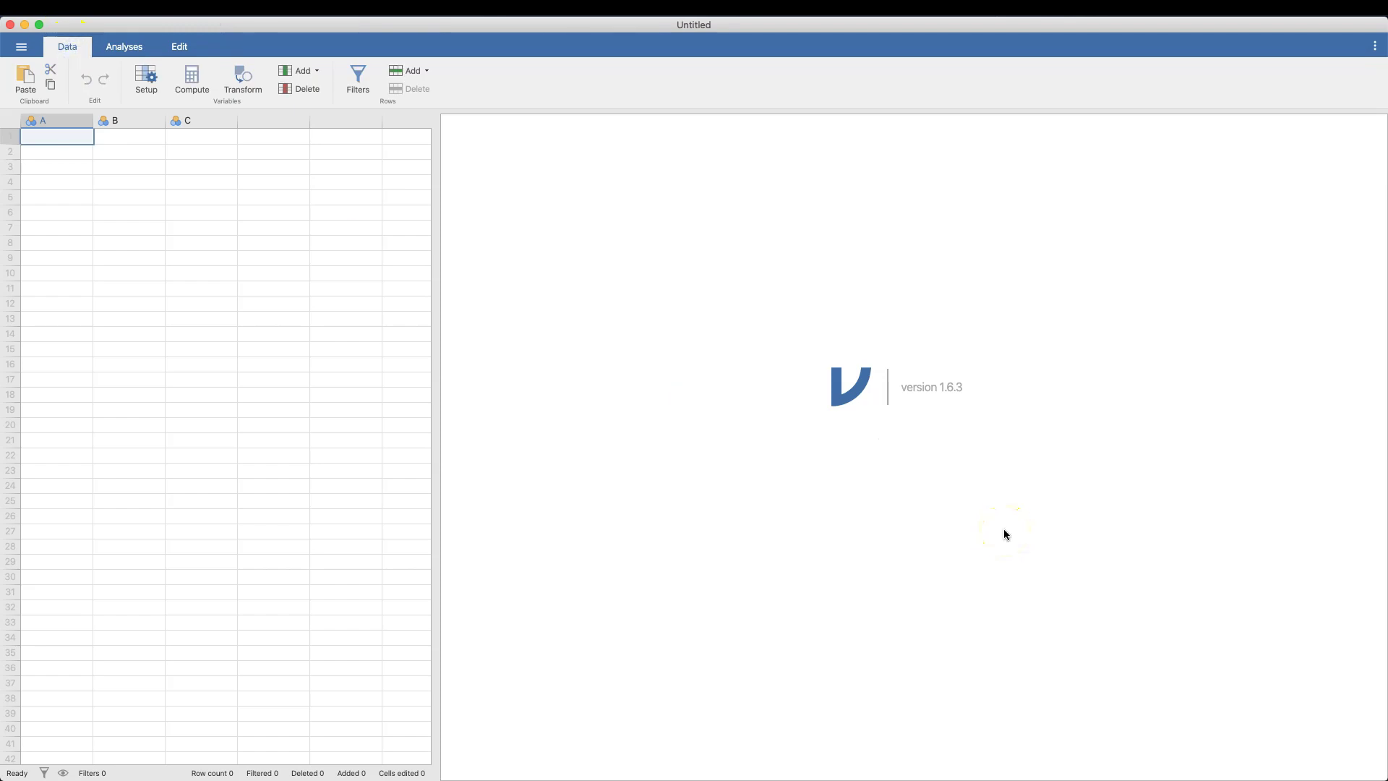
drag(436, 409, 1236, 419)
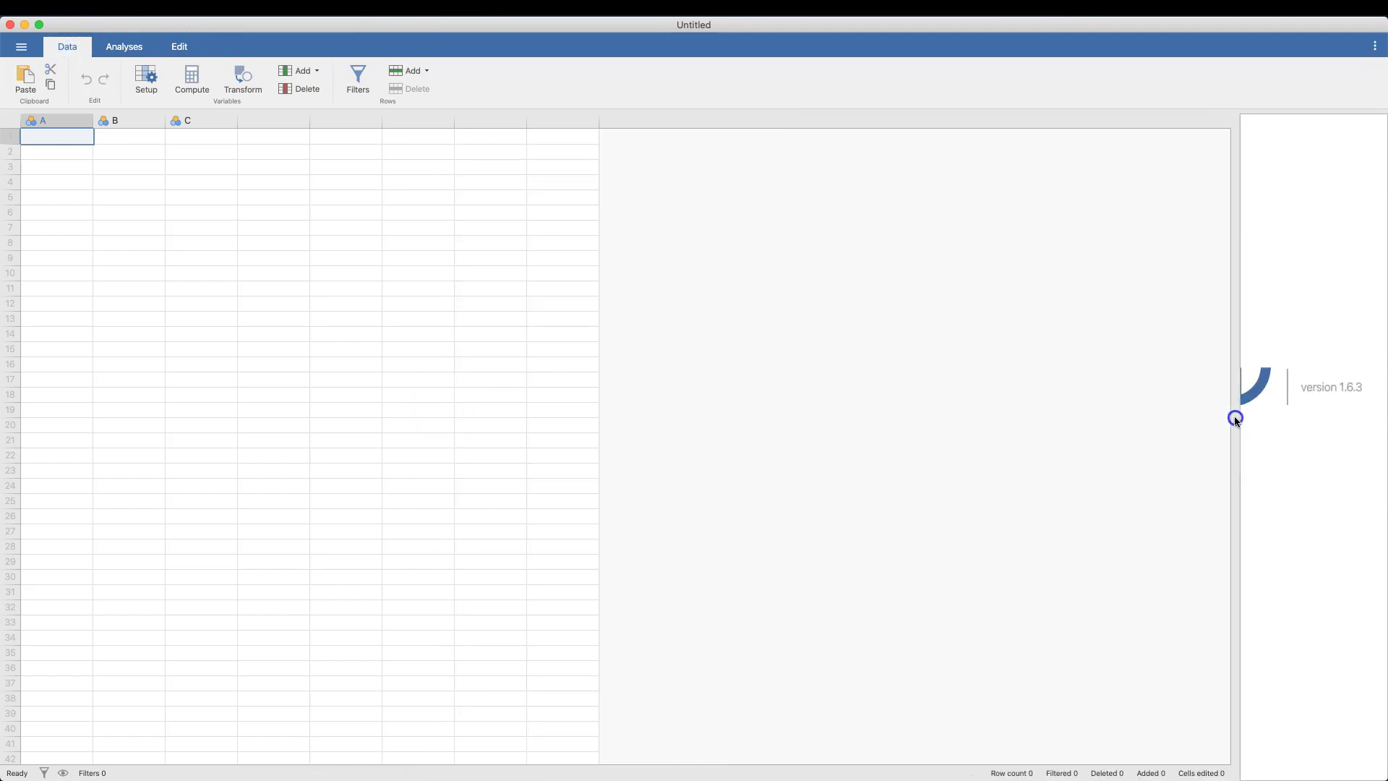
- Open Exp2_ABS_SPSS.sav from This PC and widen its grid to show more columns
click(21, 46)
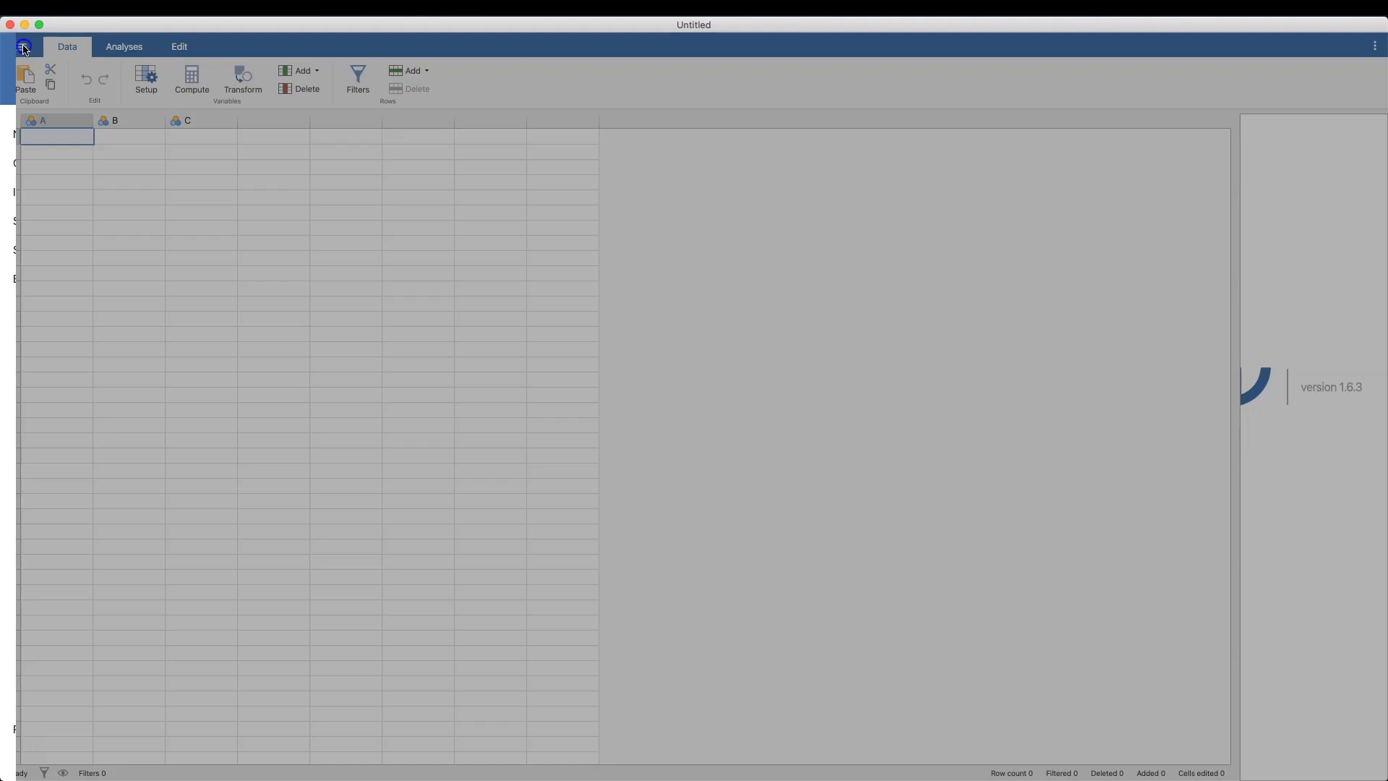
click(68, 162)
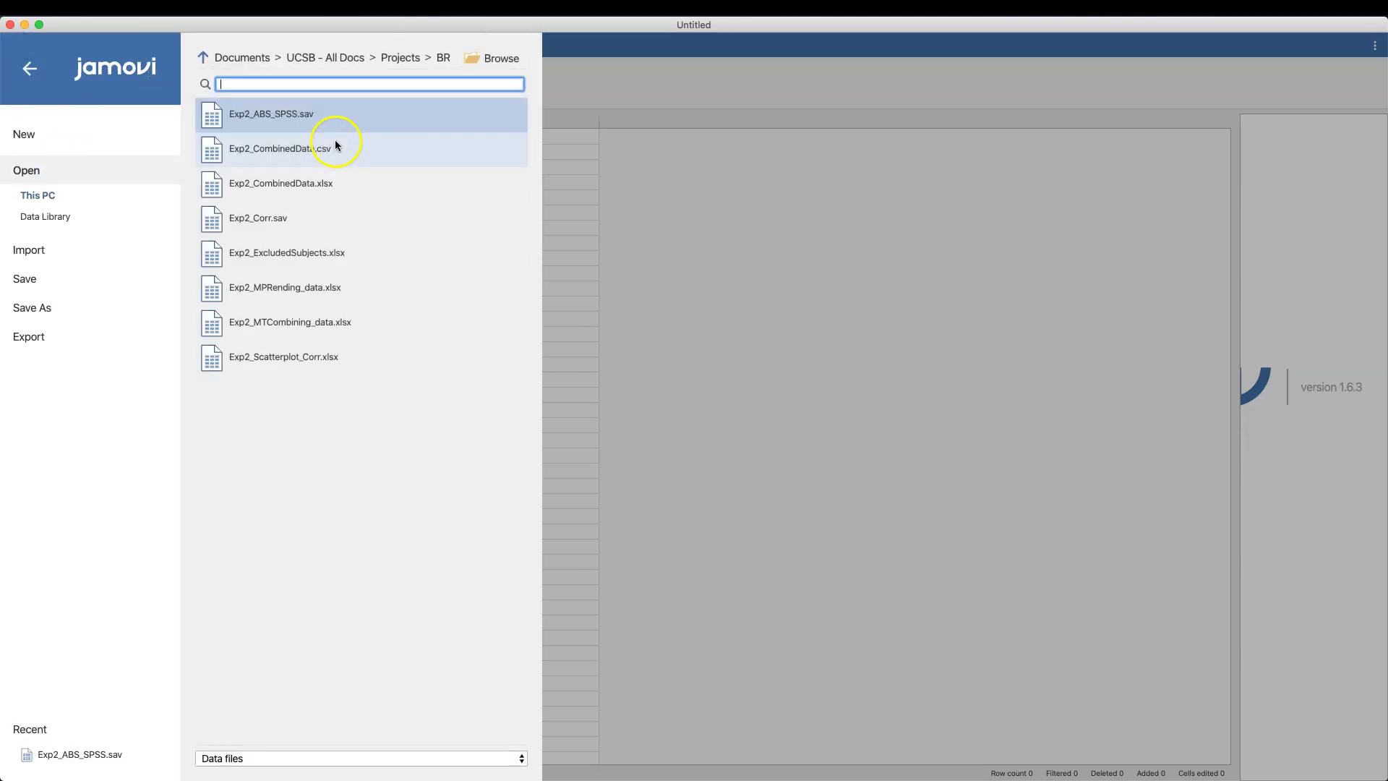
click(302, 115)
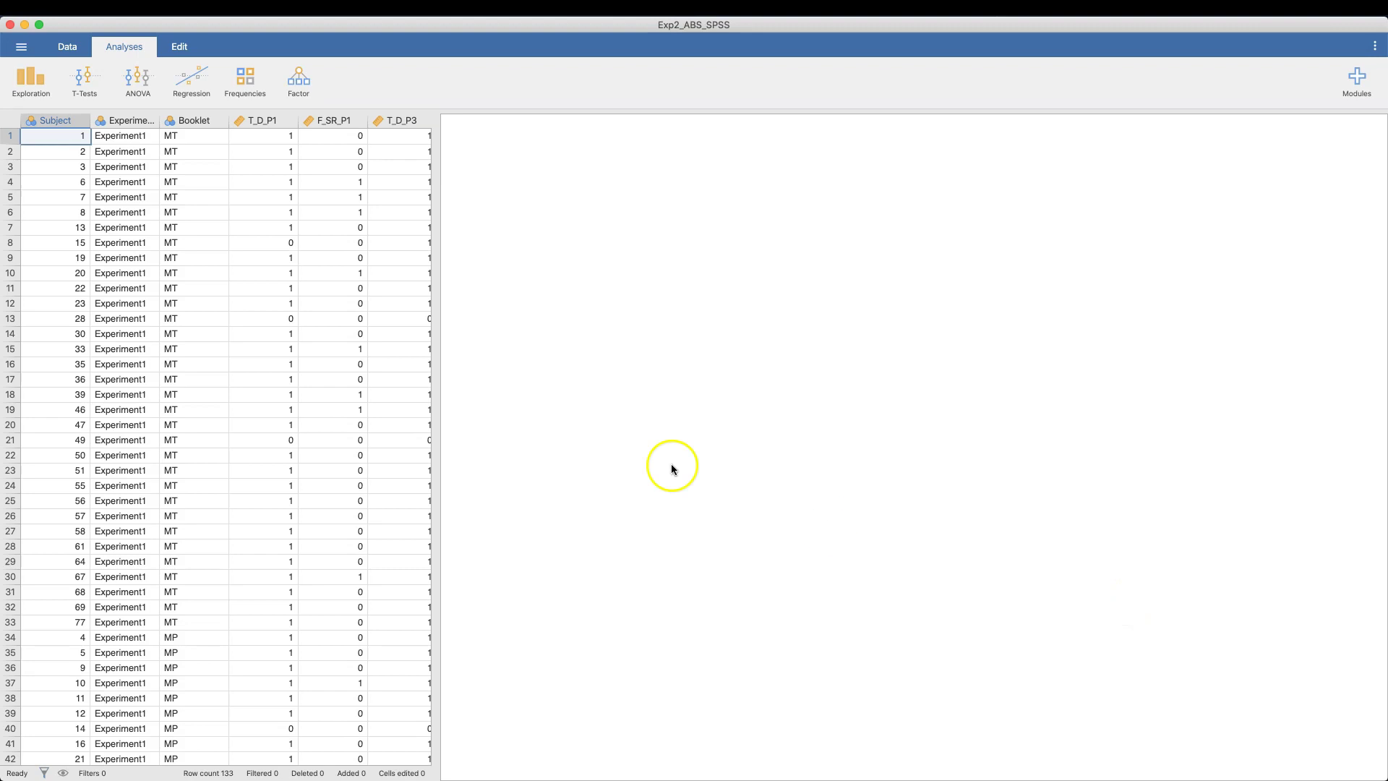
drag(438, 428, 1252, 431)
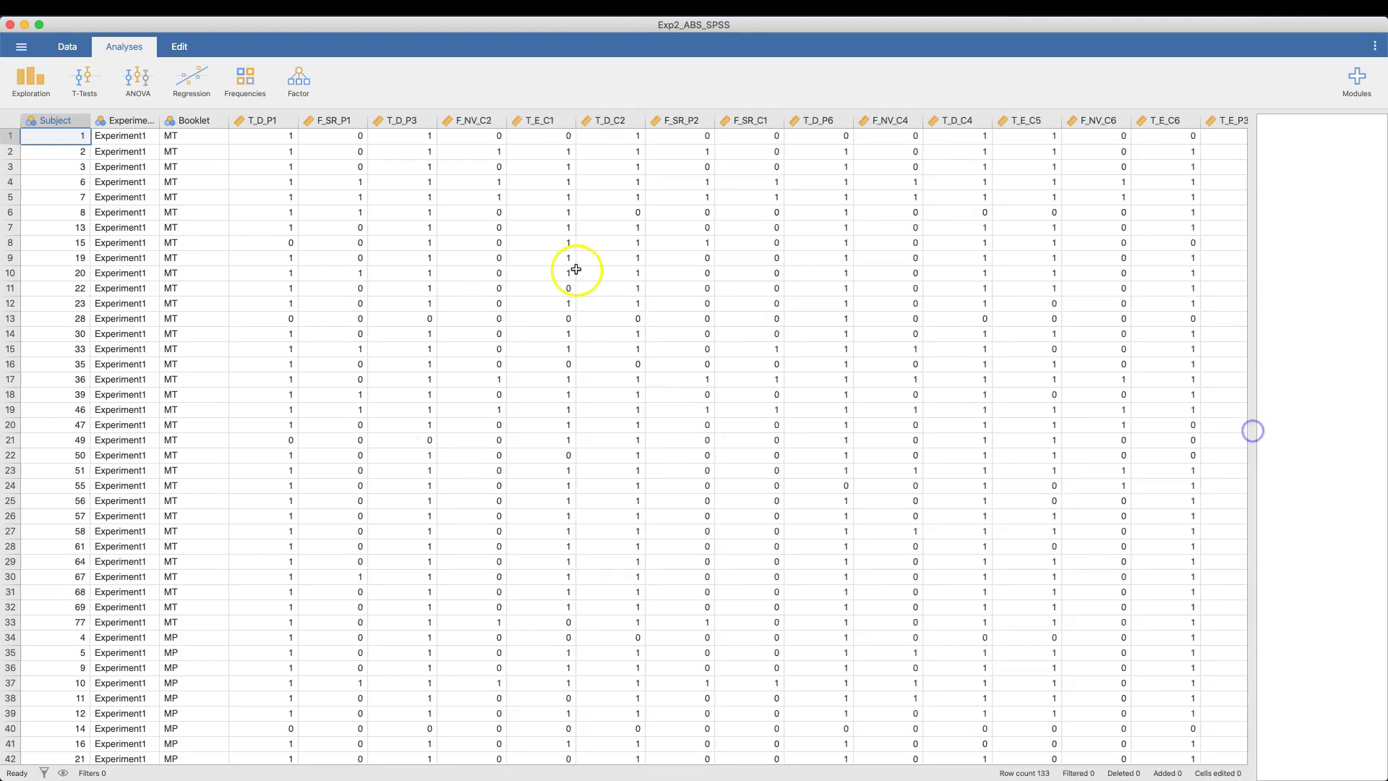
- Copy Booklet rows 107–116 and paste them into T_D_P1 starting at row 107
click(70, 51)
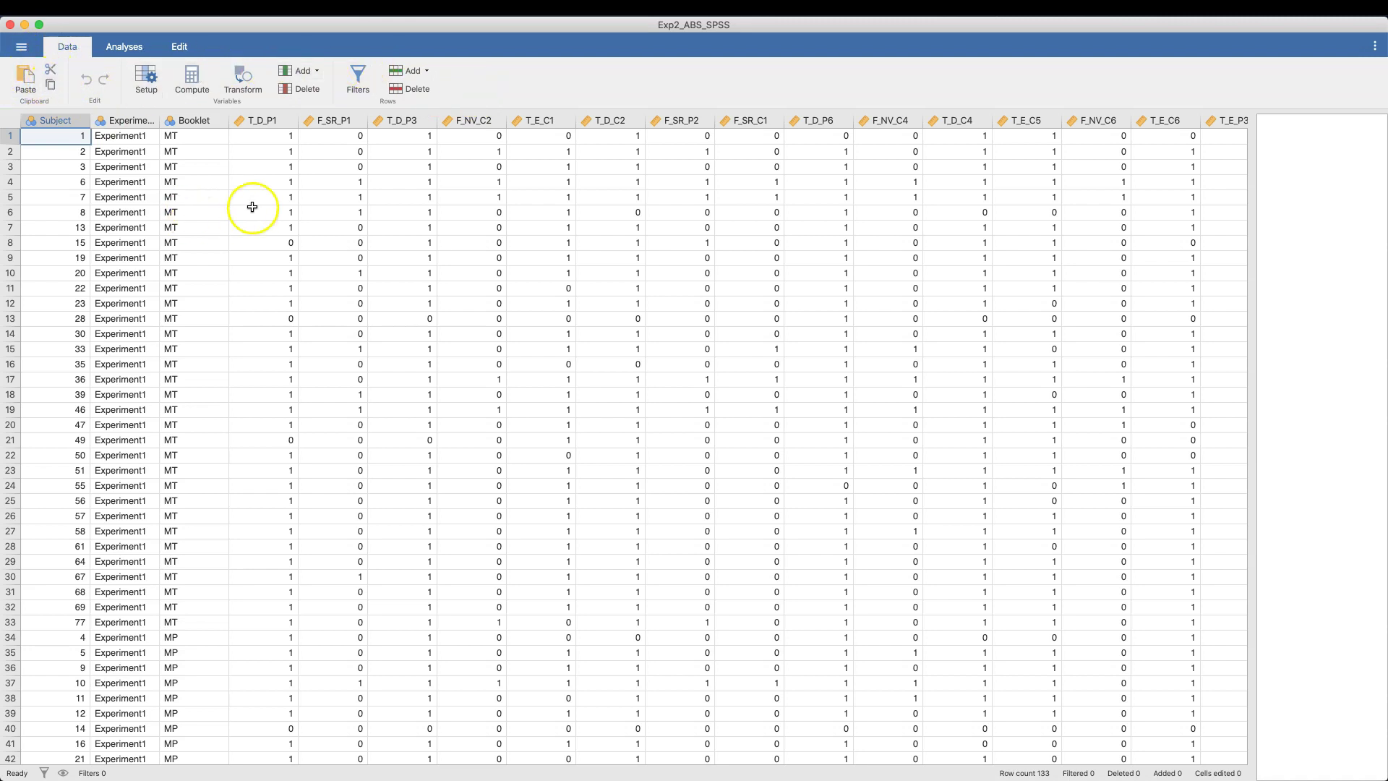
scroll(310, 208, down, 5)
scroll(307, 207, down, 20)
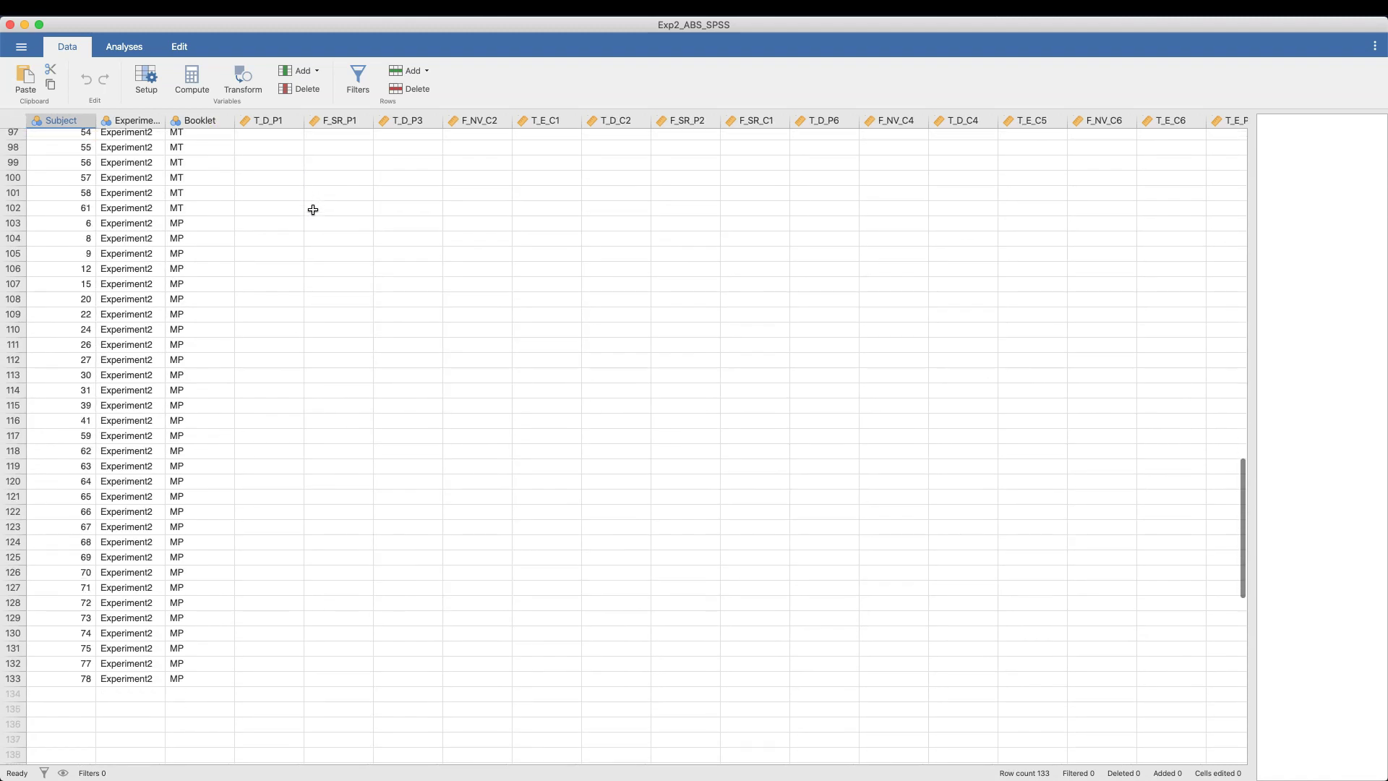
drag(207, 283, 222, 404)
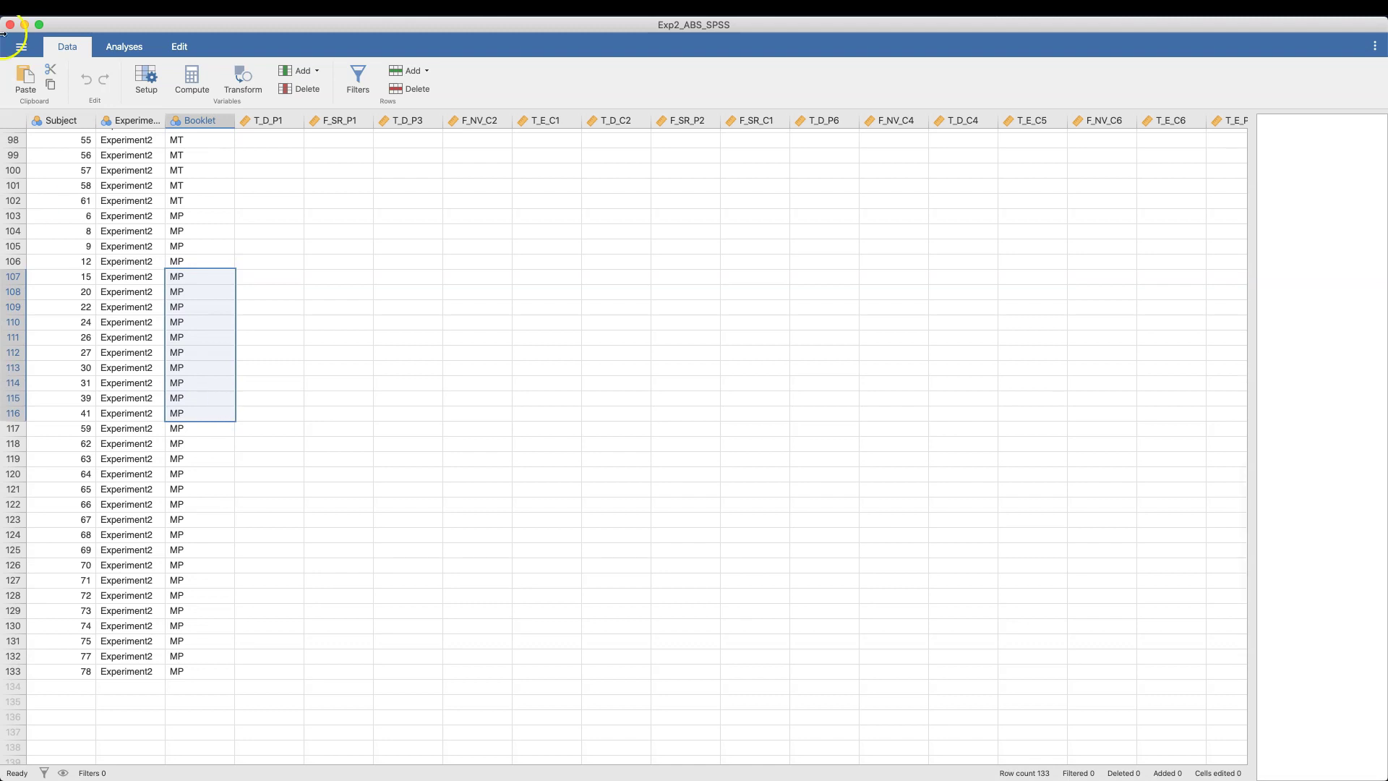
click(50, 84)
click(276, 277)
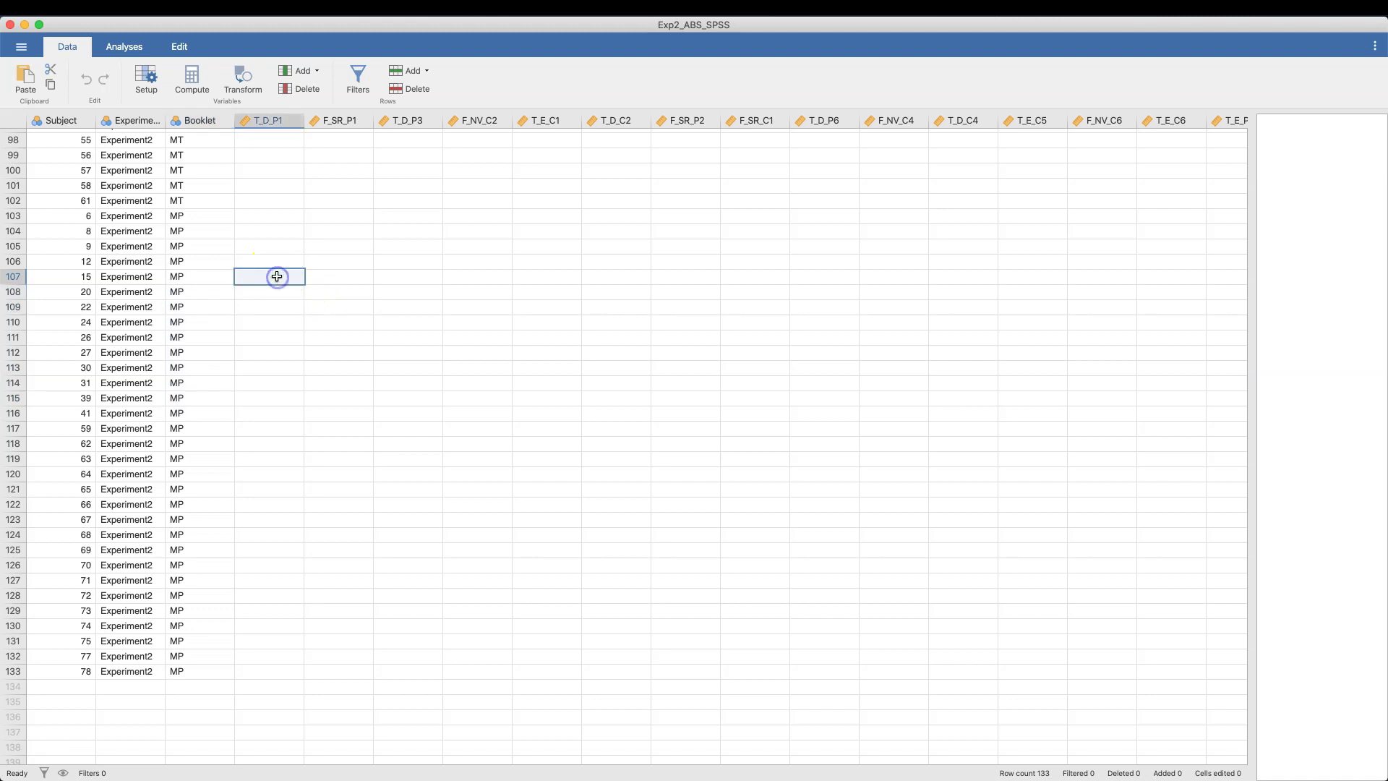
click(26, 80)
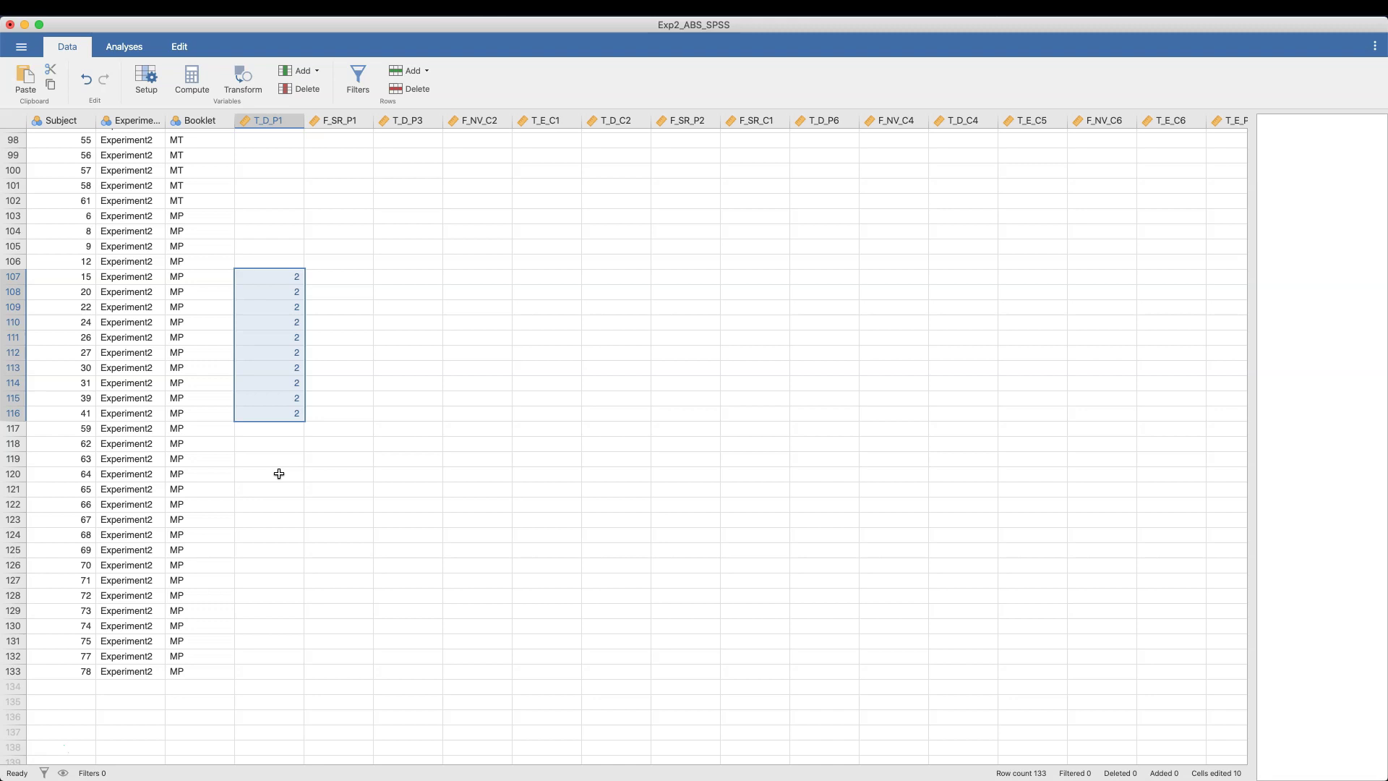
- Copy Subject rows 107–115 and paste them into F_SR_P1 starting at row 107
drag(80, 277, 82, 396)
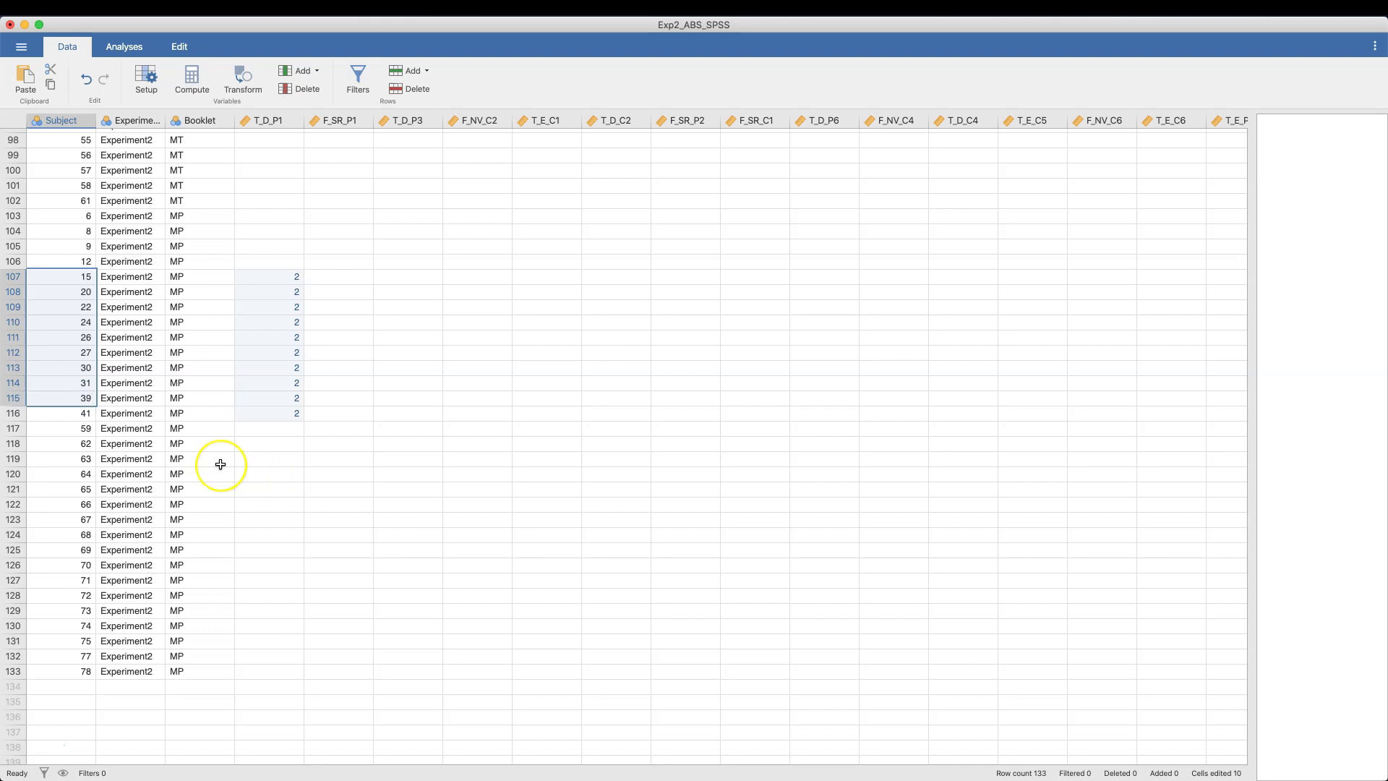
click(344, 276)
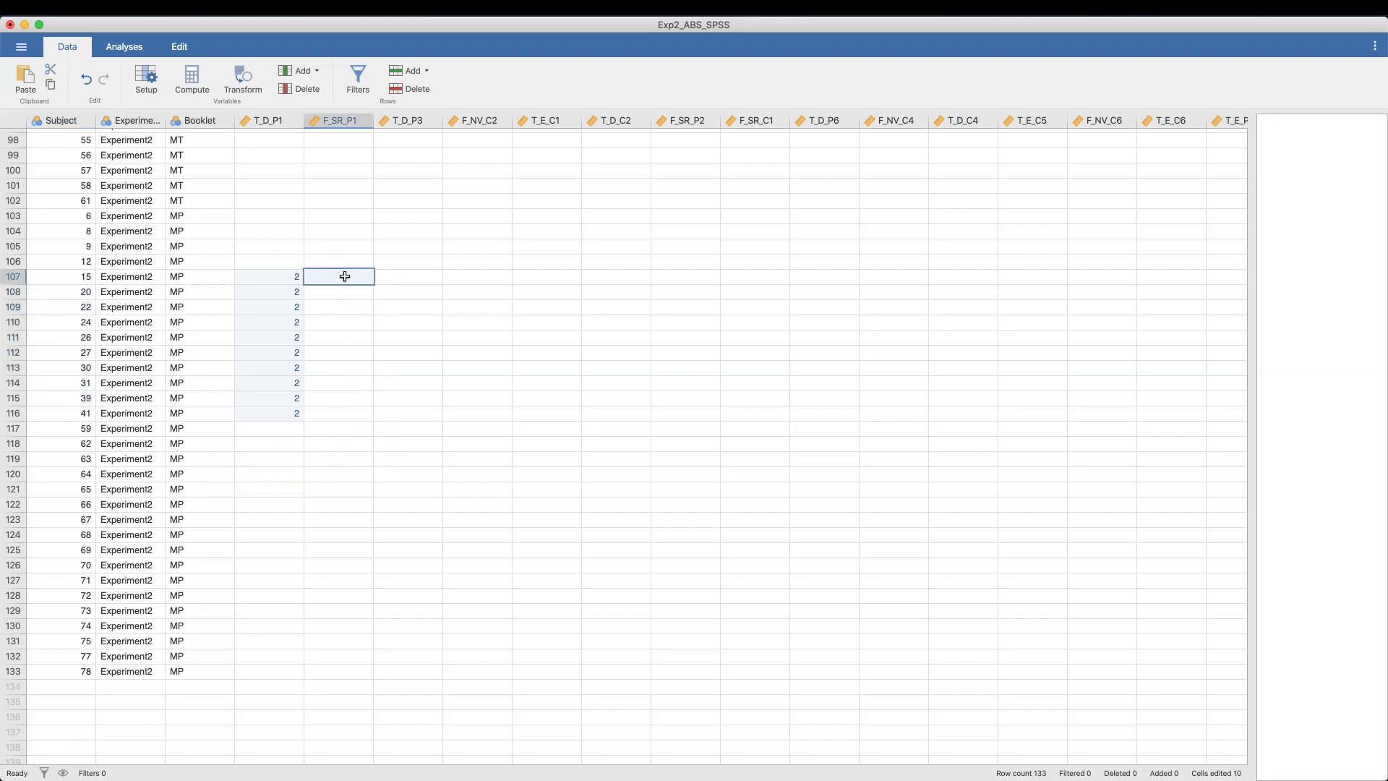
key(super+v)
click(443, 433)
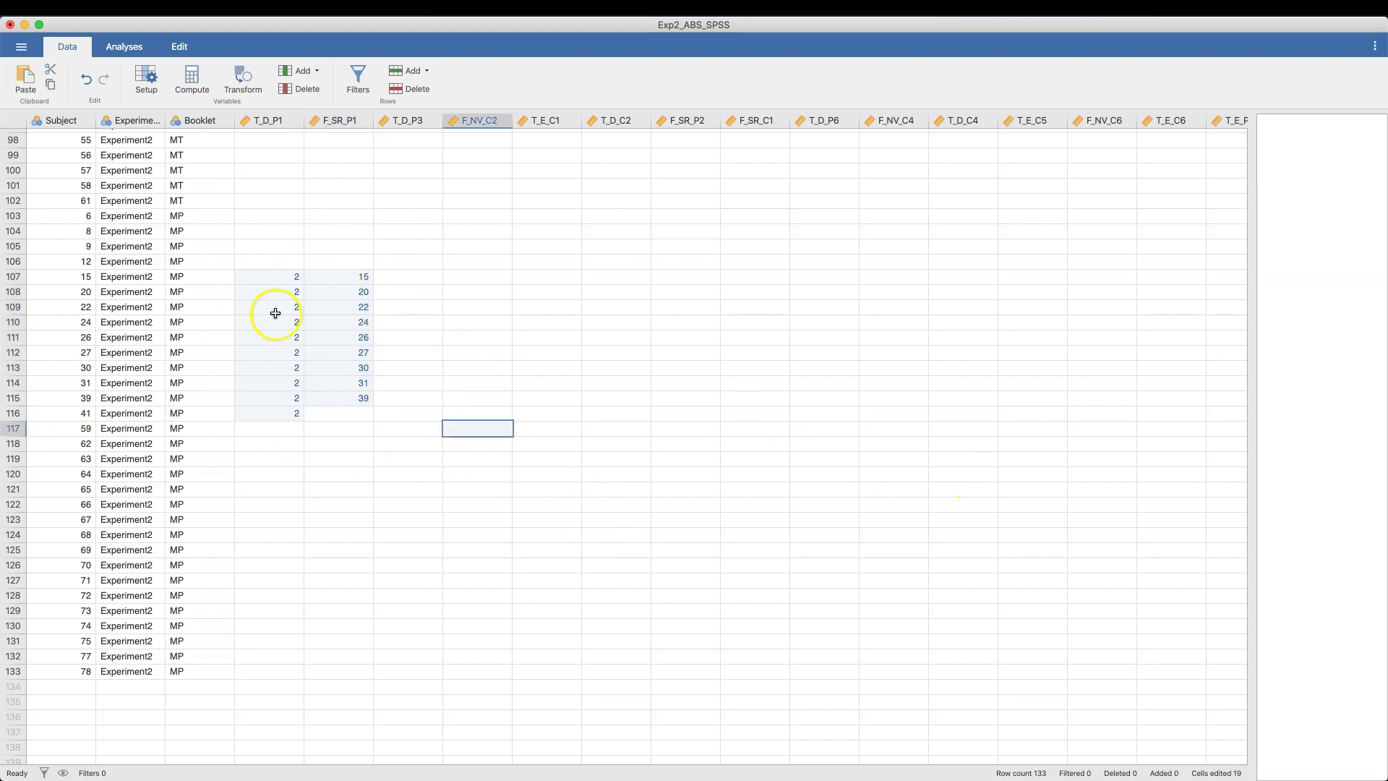
- Set the F_NV_C2 variable's description to 'False No Violation Concrete'
click(144, 78)
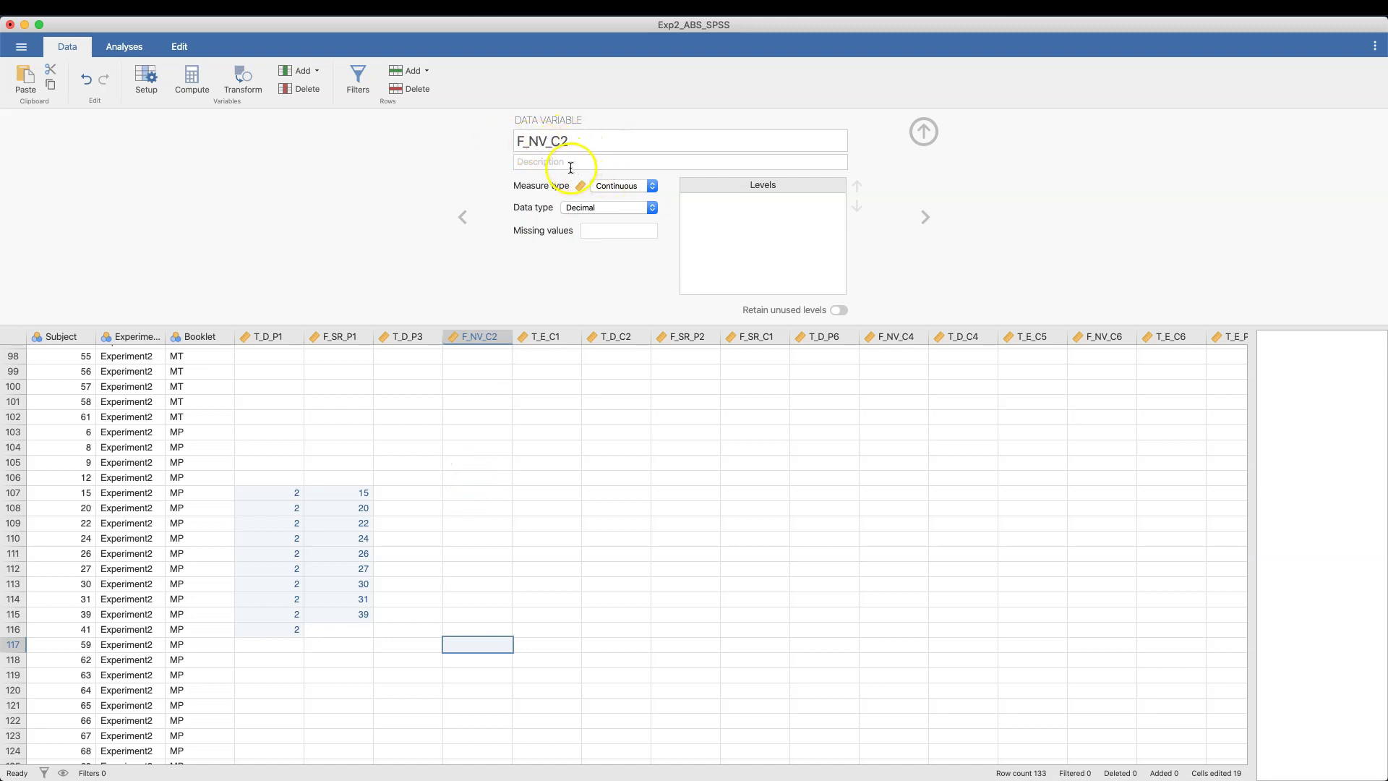
click(572, 165)
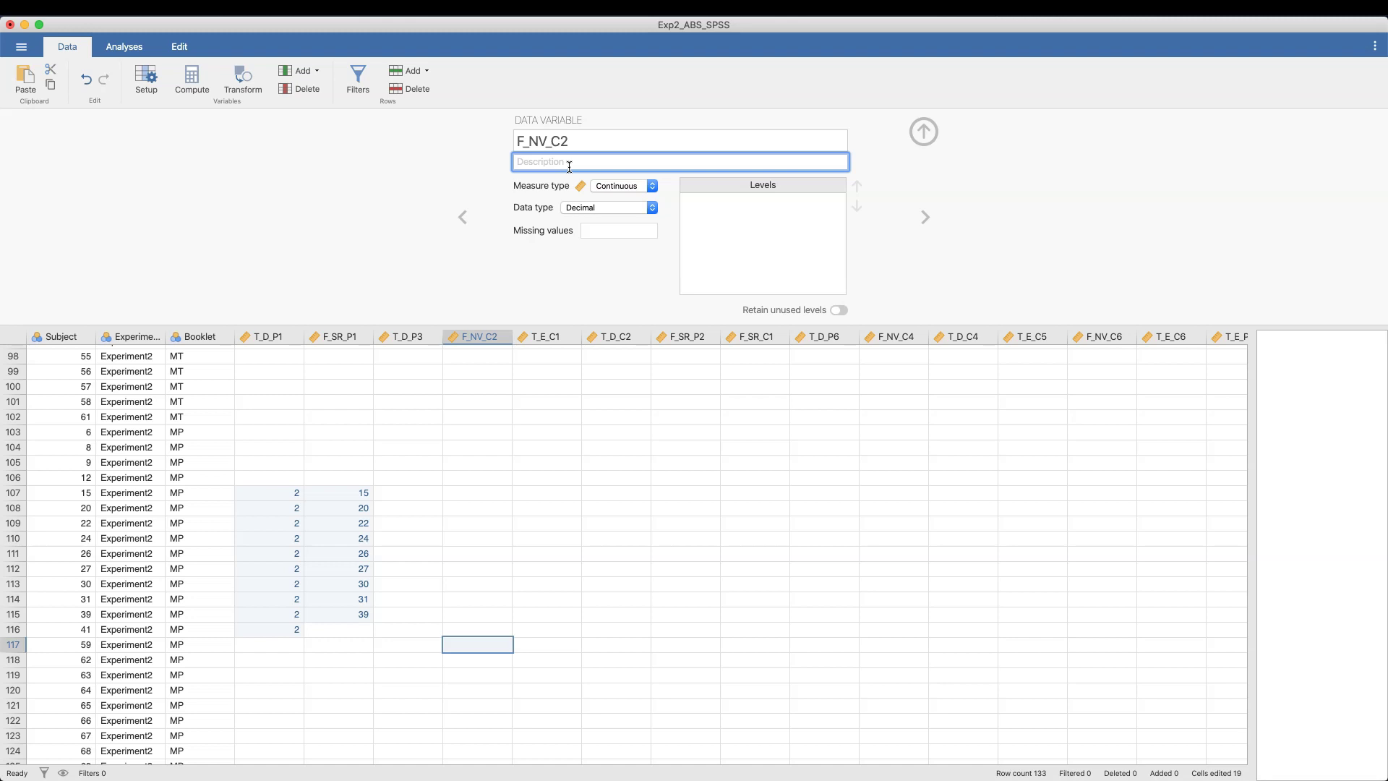
click(573, 141)
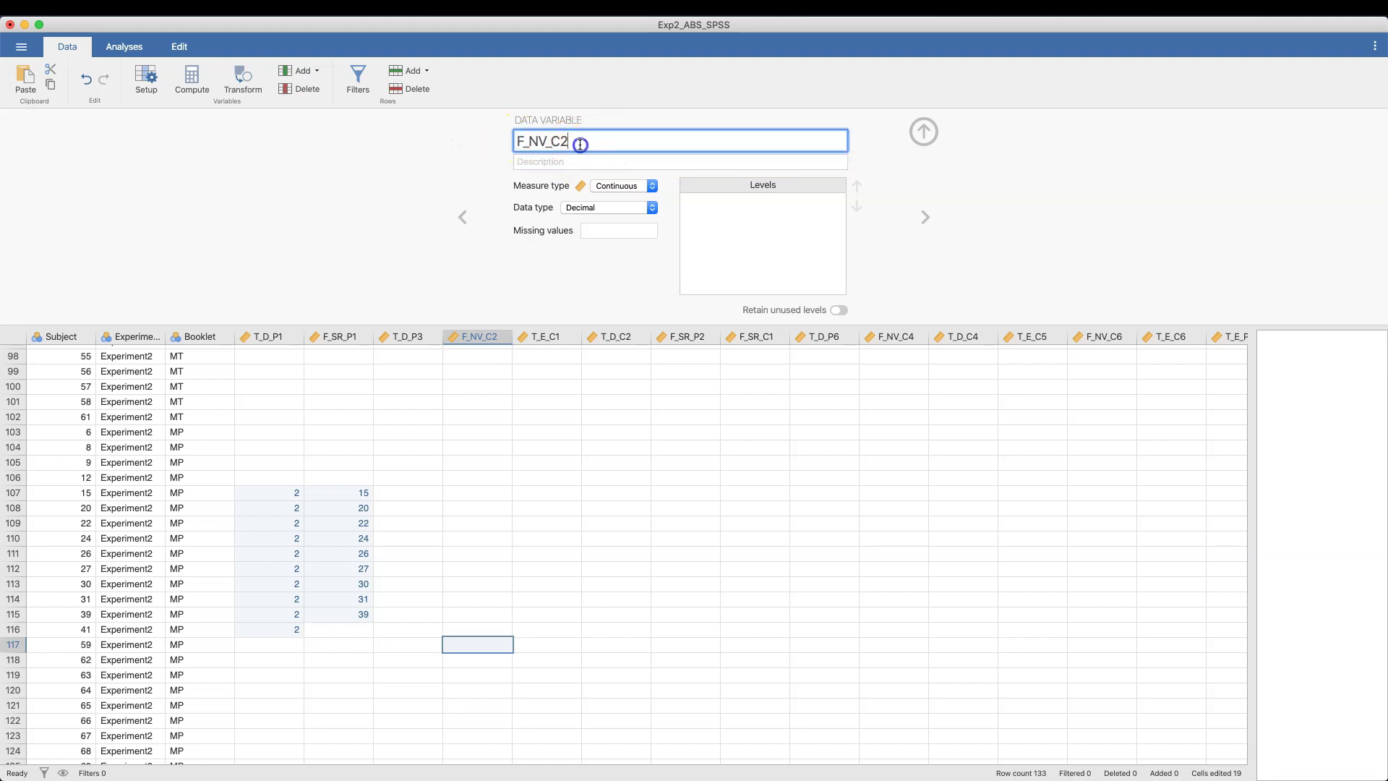
drag(581, 144, 486, 145)
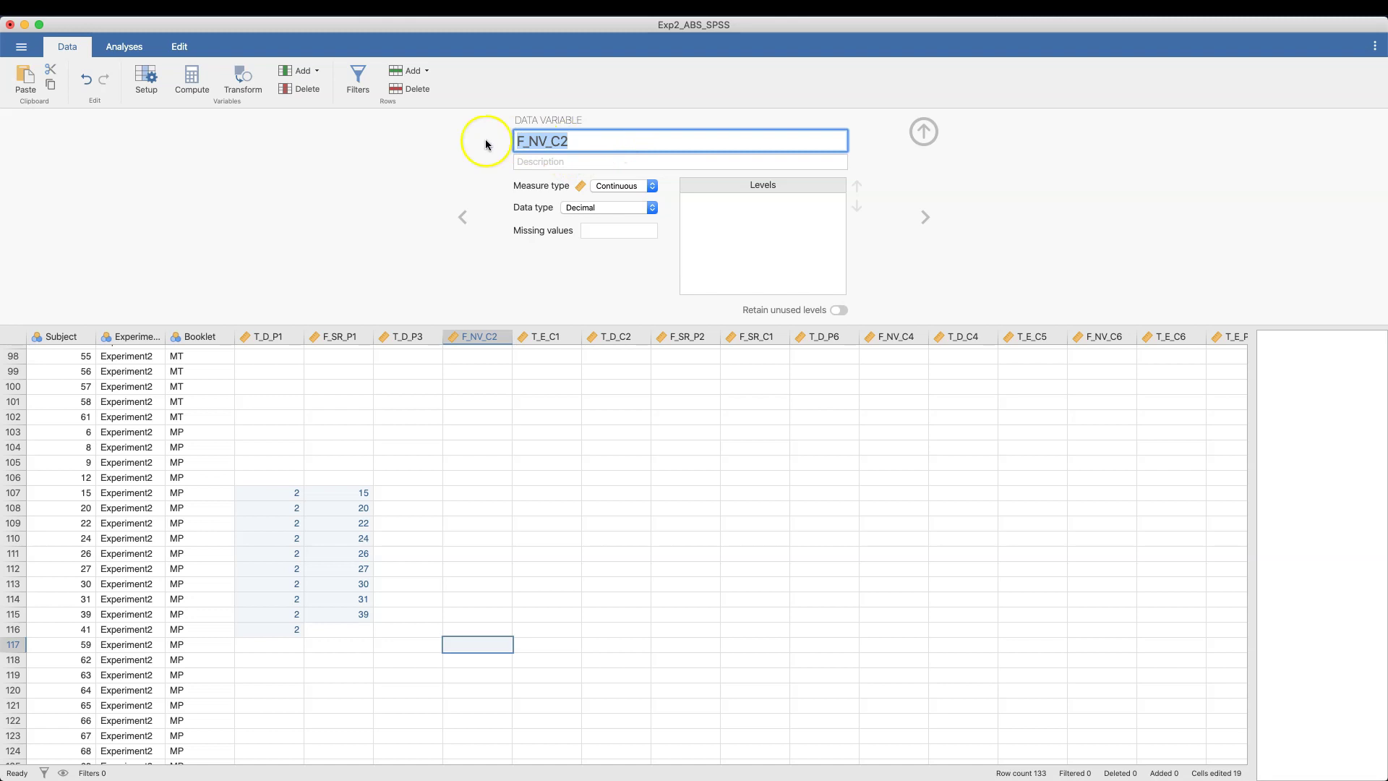
click(533, 161)
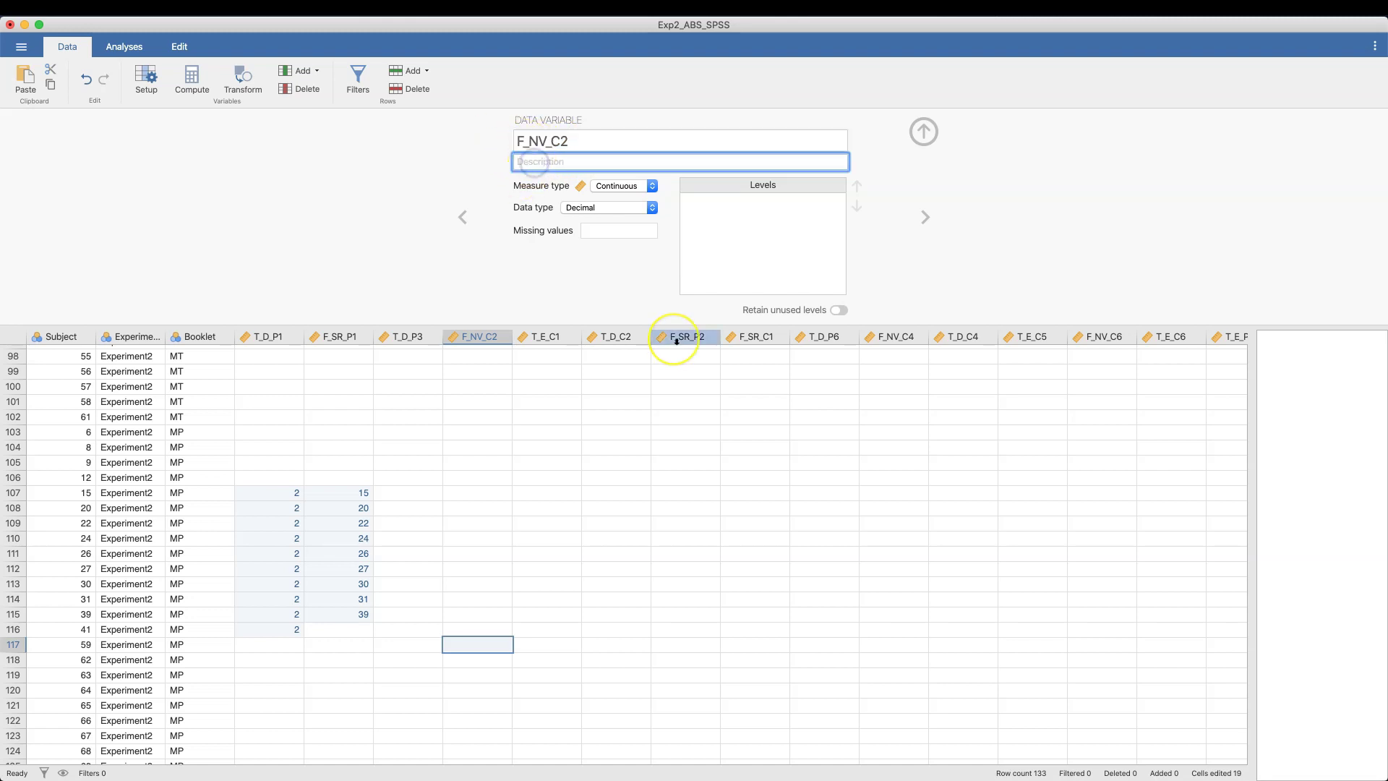
text(False No Violation)
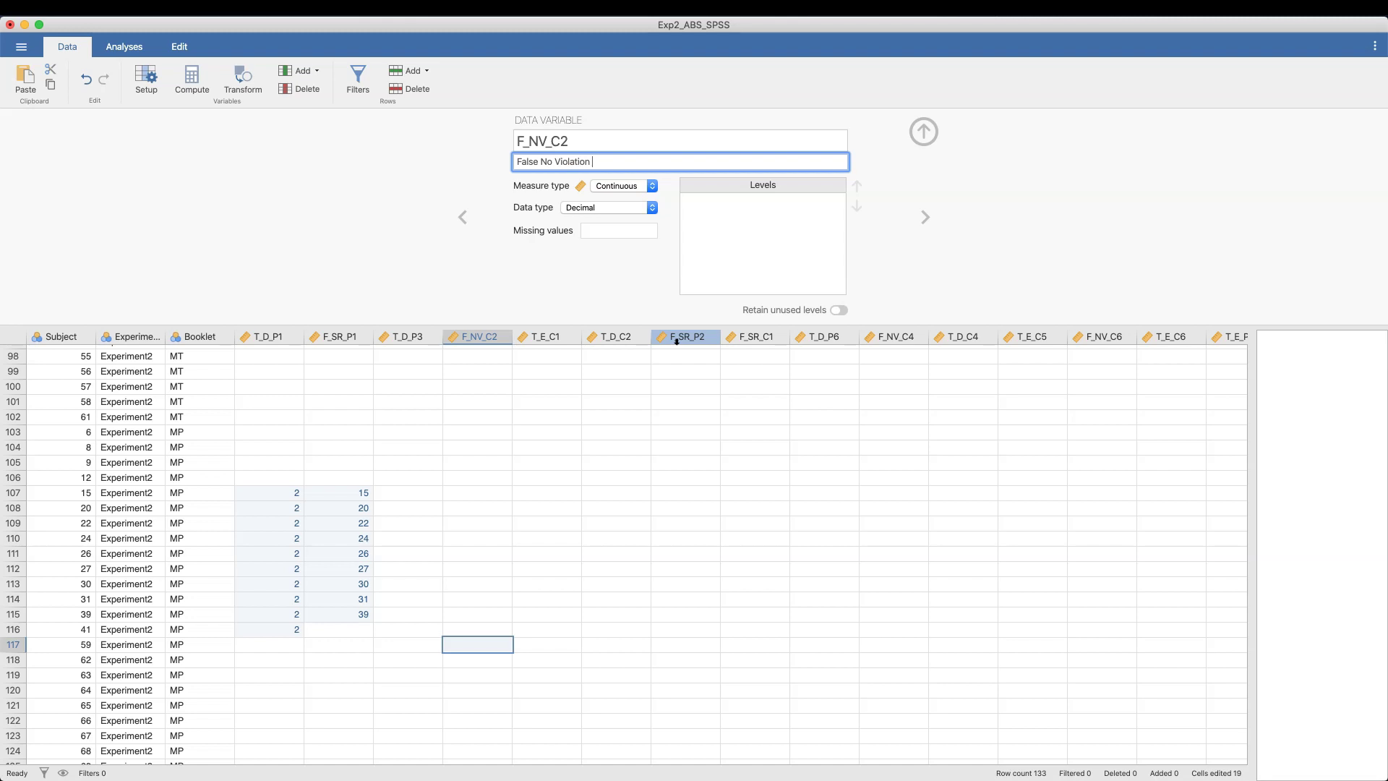
text( Concrete)
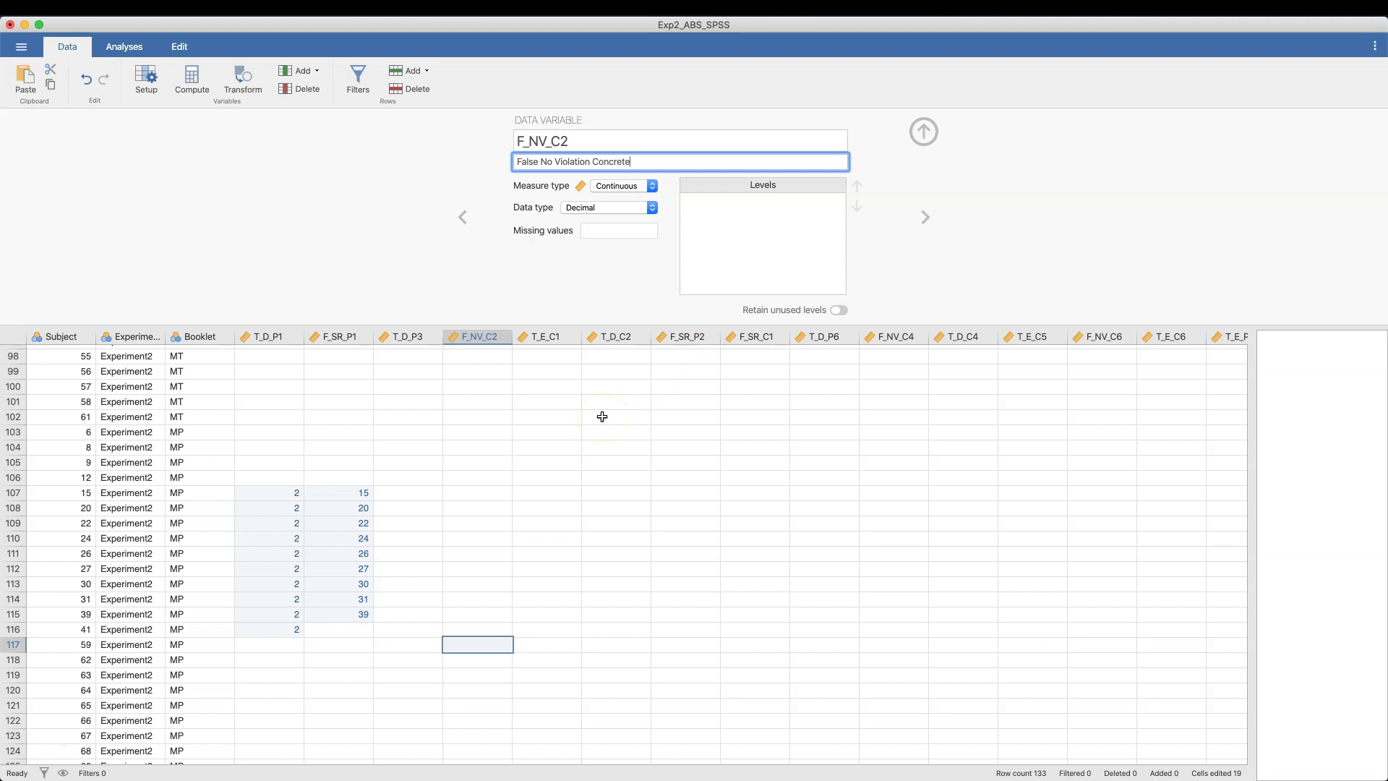
click(625, 415)
- Close the F_NV_C2 setup and open the Booklet variable's setup
click(924, 132)
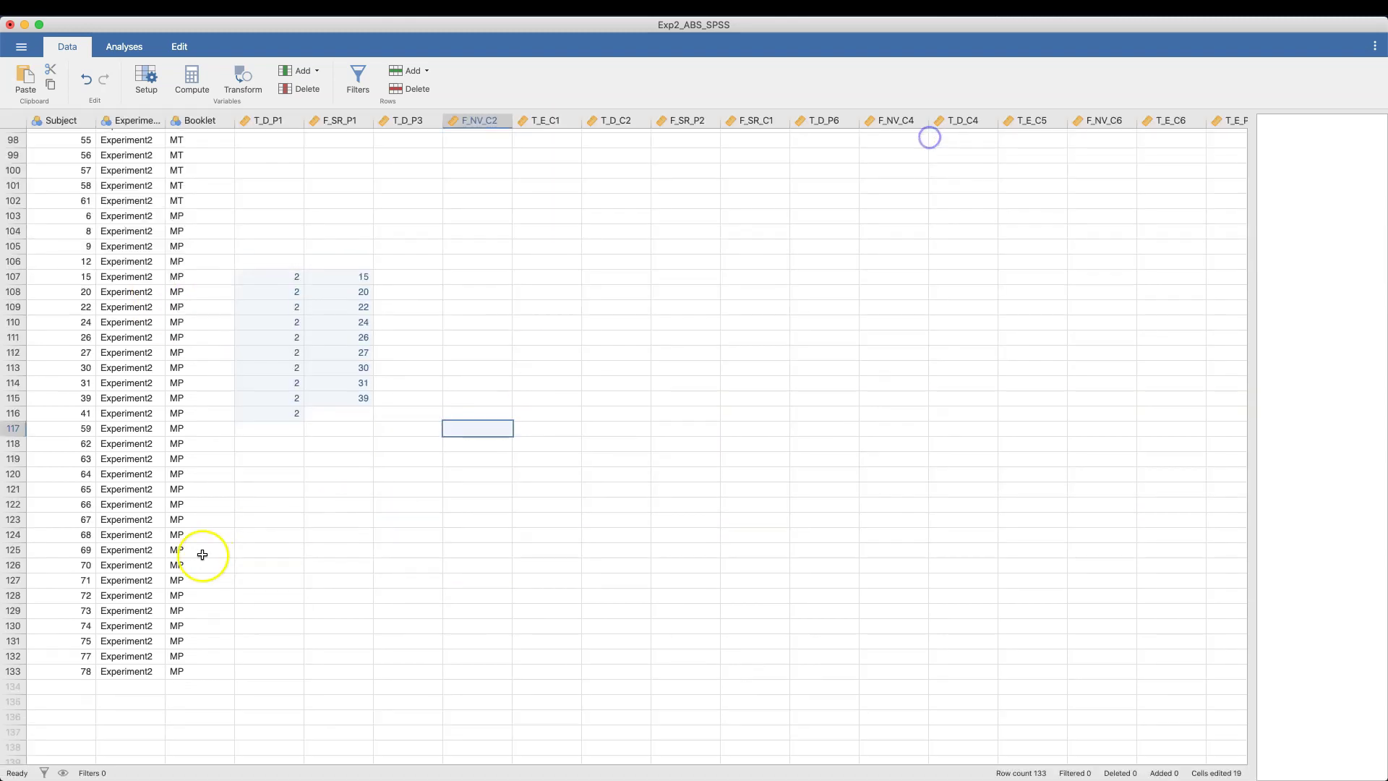
click(202, 119)
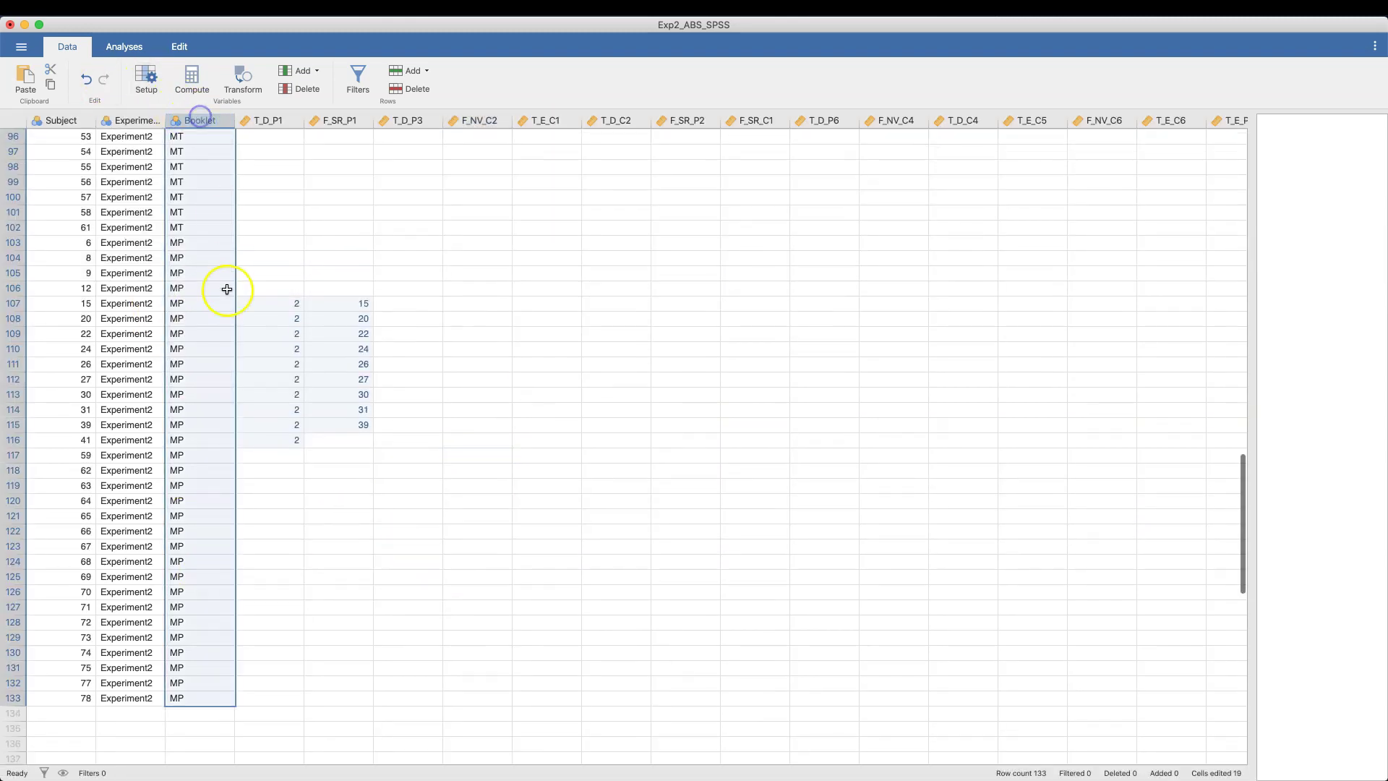
click(146, 78)
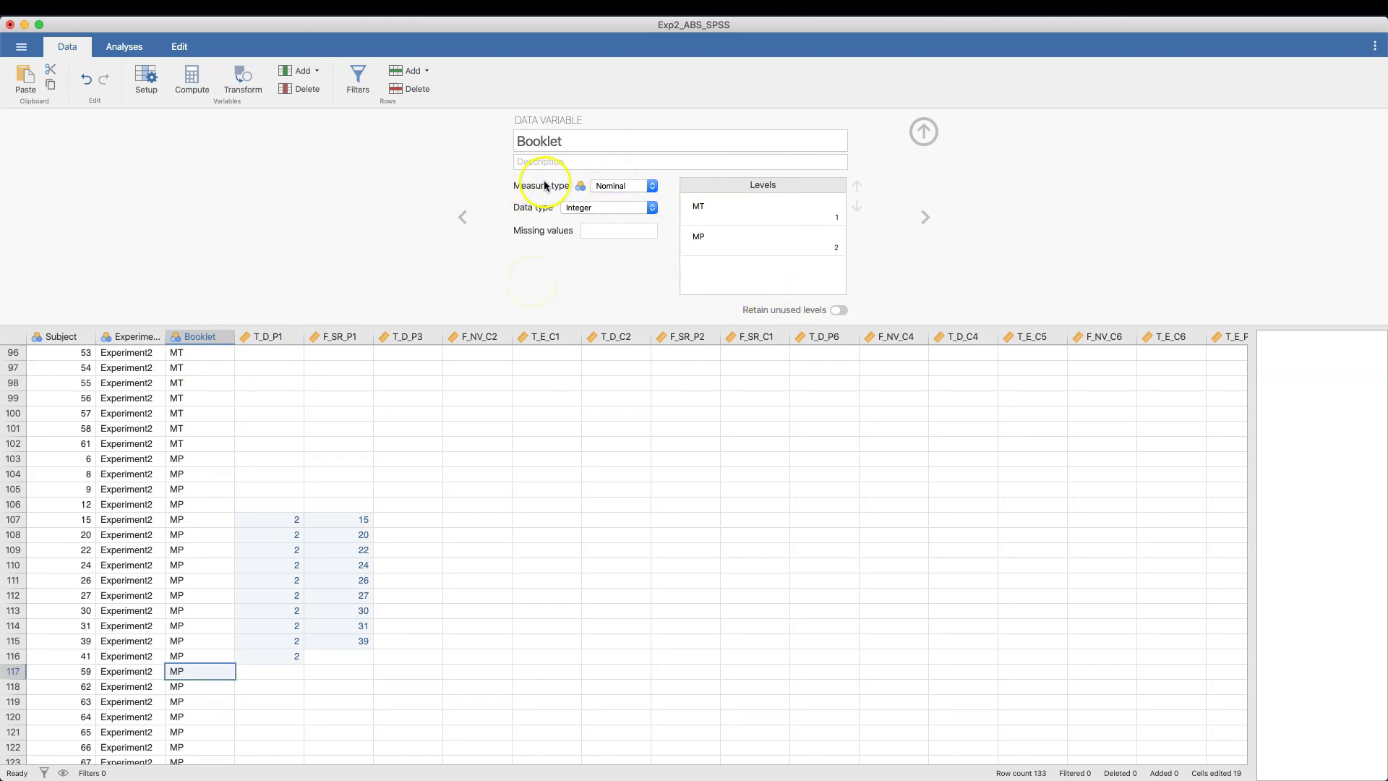
- Check Booklet's measure and data type options, keeping Nominal and Integer
click(653, 186)
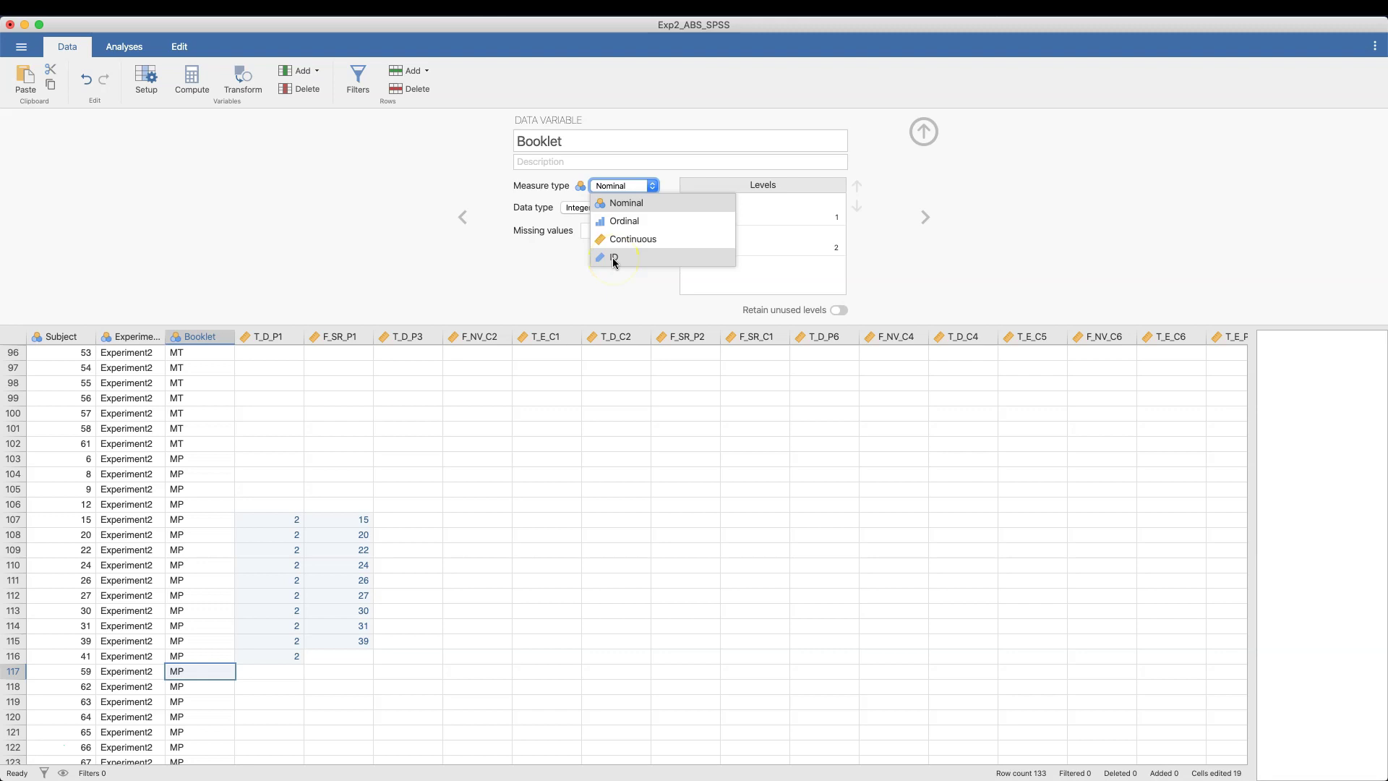
click(587, 211)
click(576, 207)
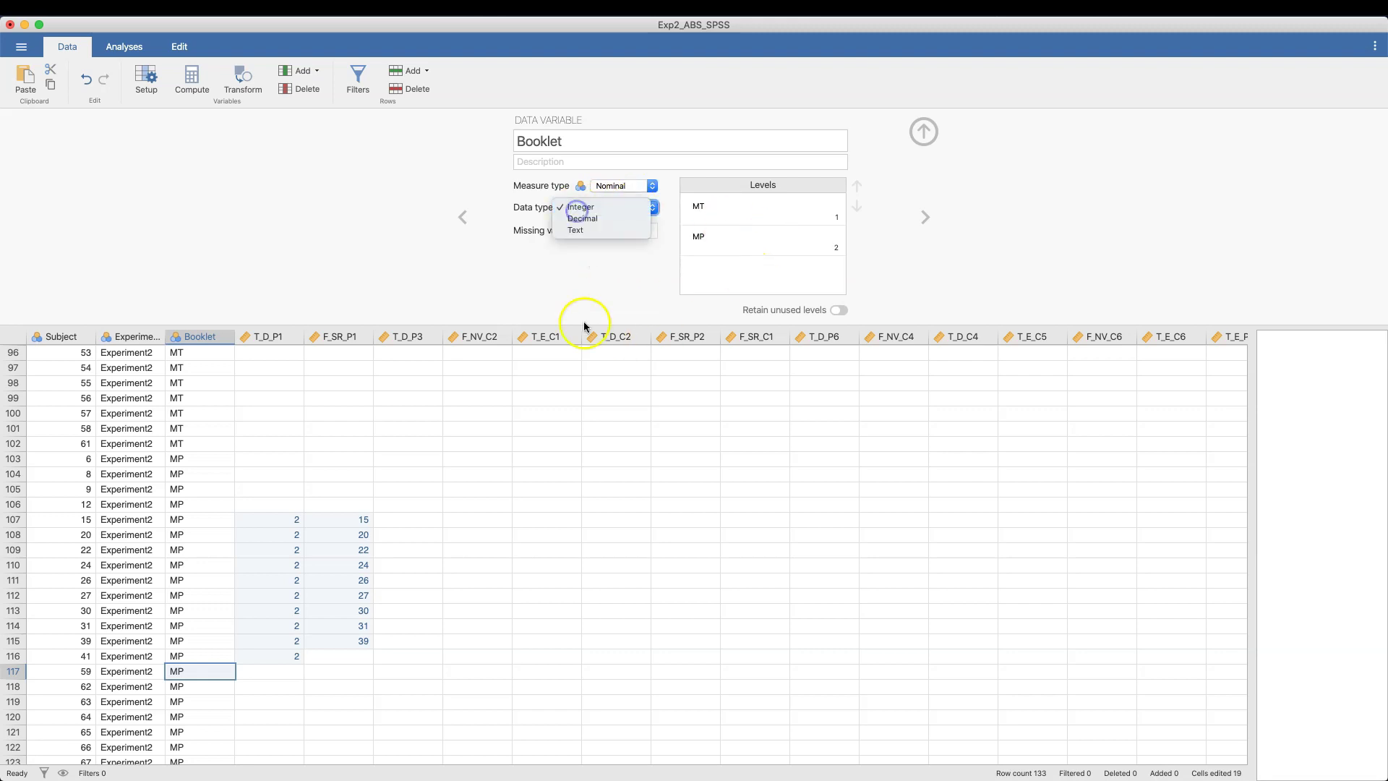
click(580, 232)
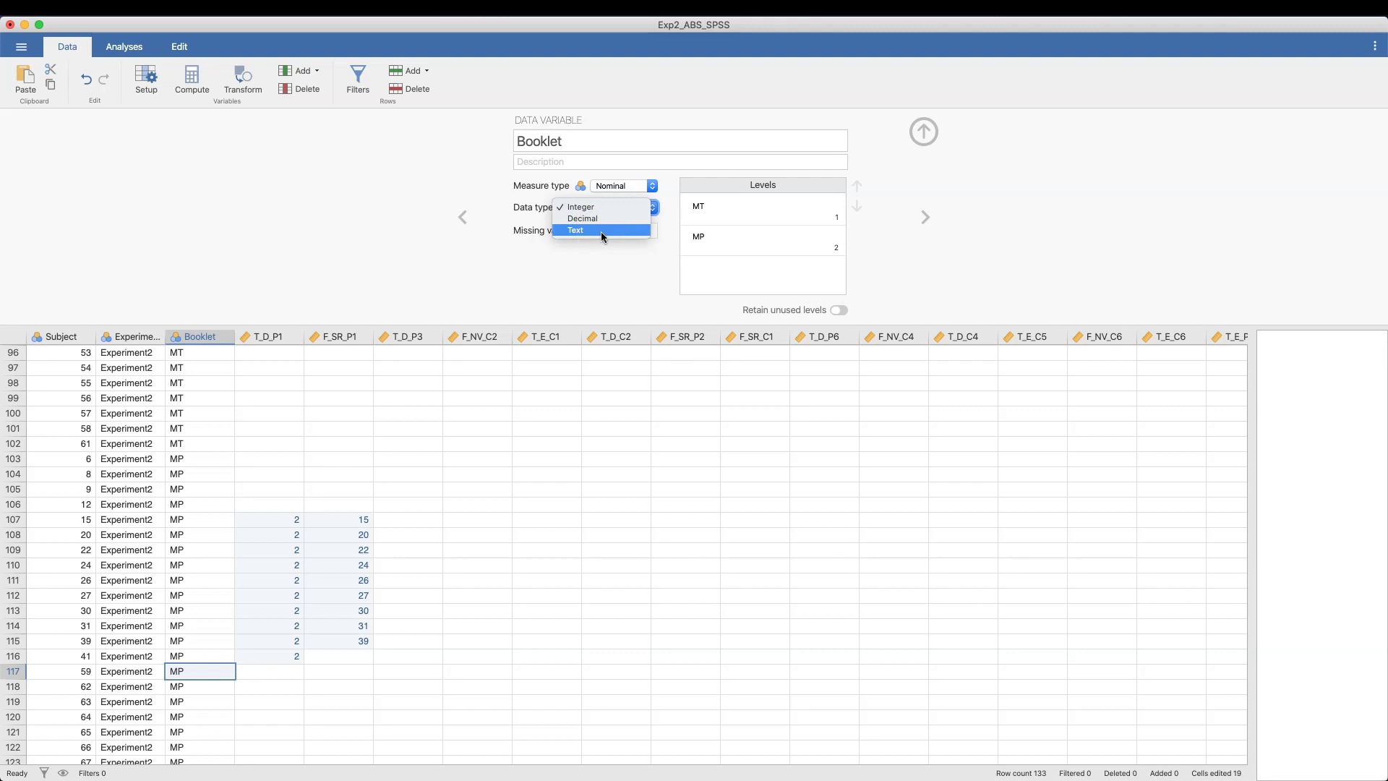
click(597, 229)
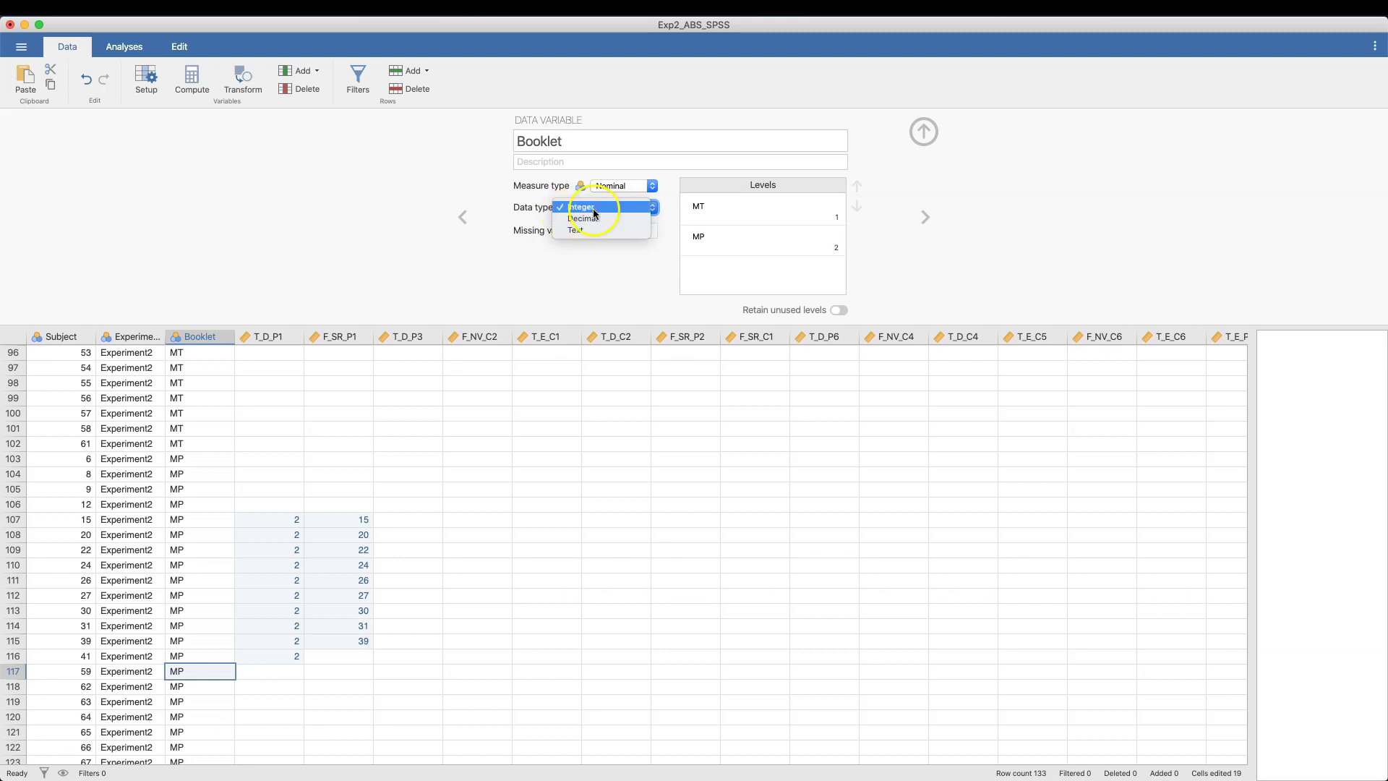
click(622, 224)
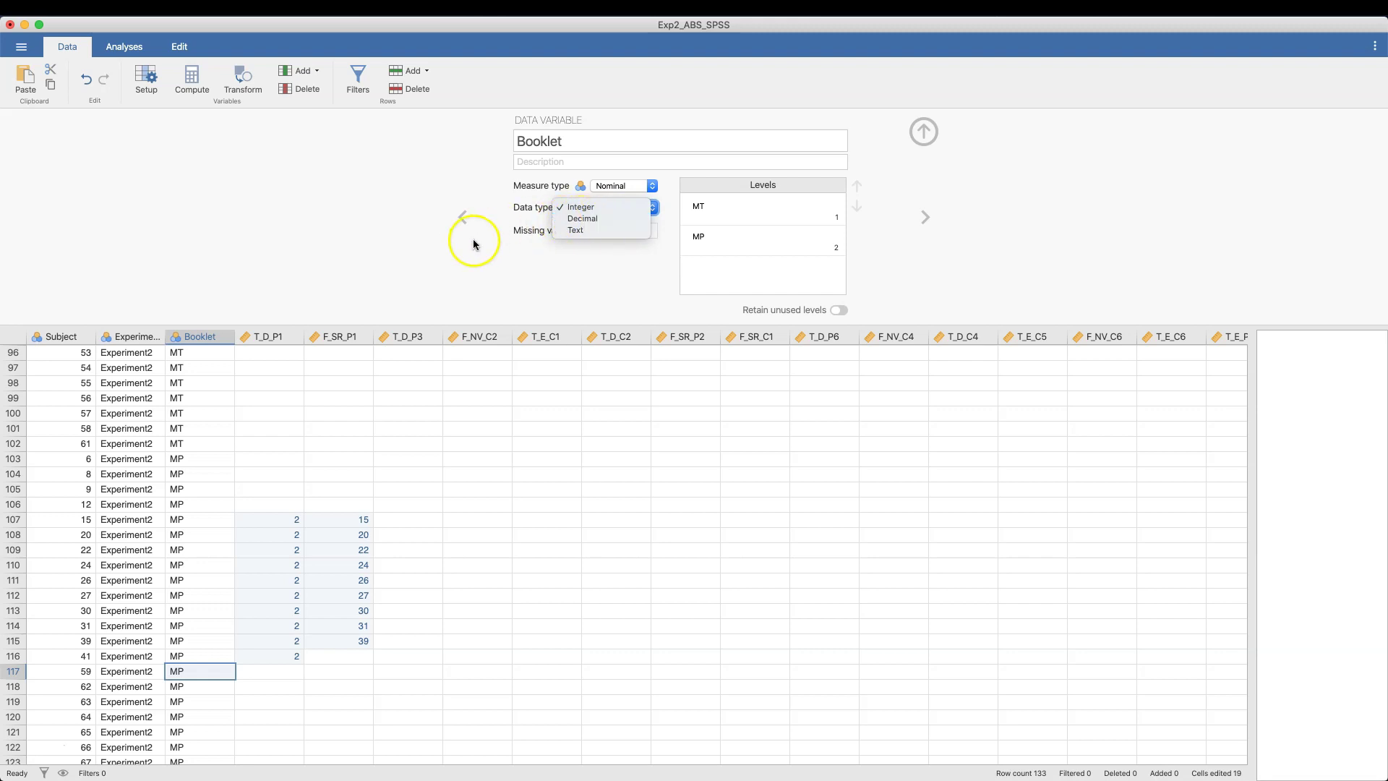
click(474, 245)
click(602, 233)
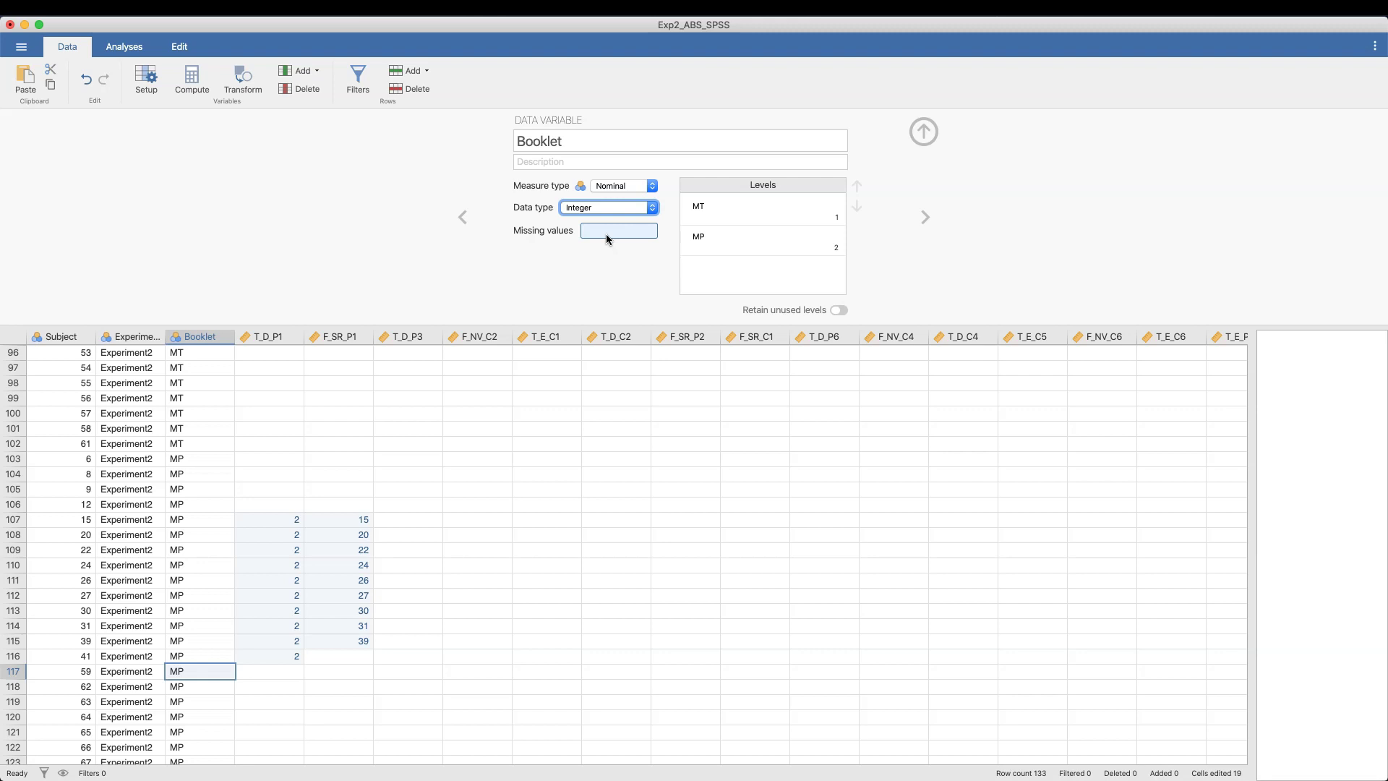
- Review Booklet's MT and MP level labels, enable Retain unused levels, and close the setup
click(890, 221)
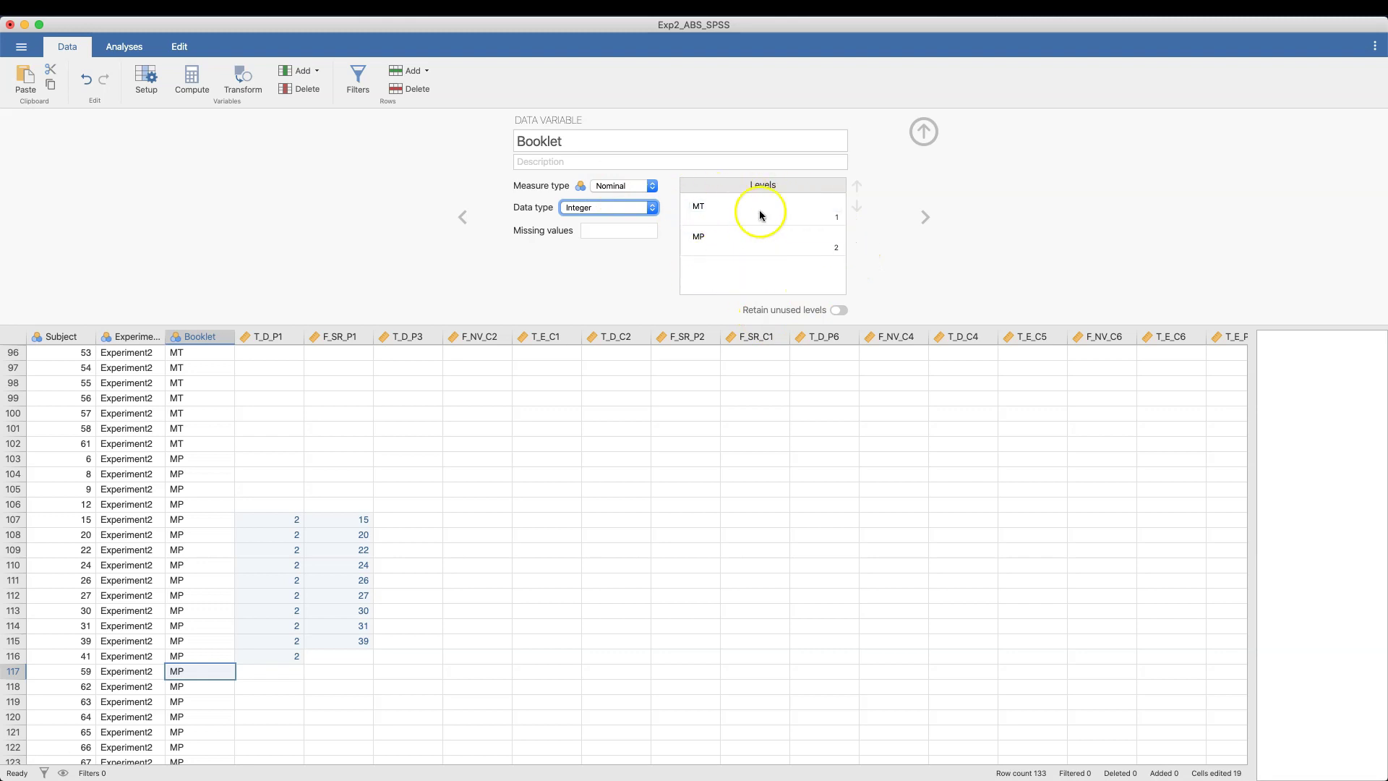
click(706, 206)
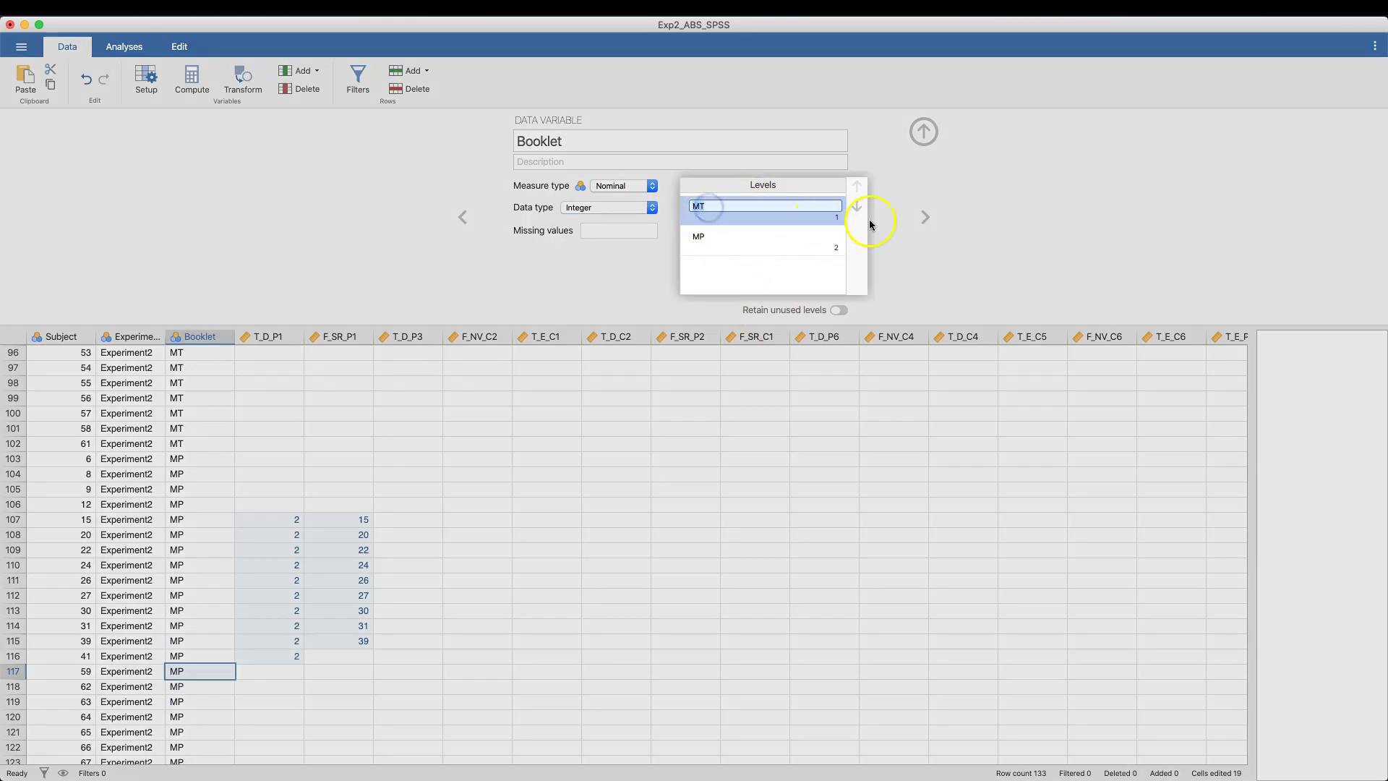
click(817, 218)
click(747, 203)
click(722, 206)
click(821, 234)
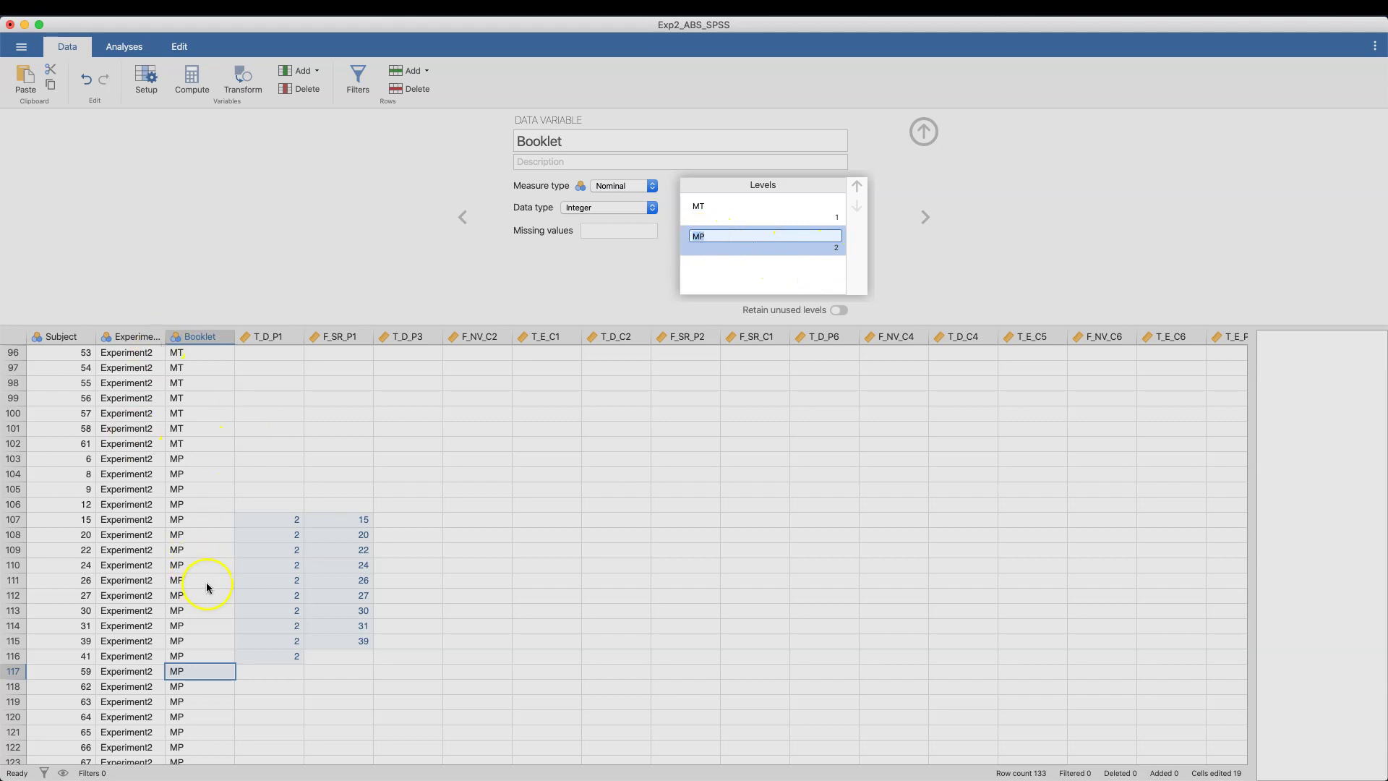
click(699, 209)
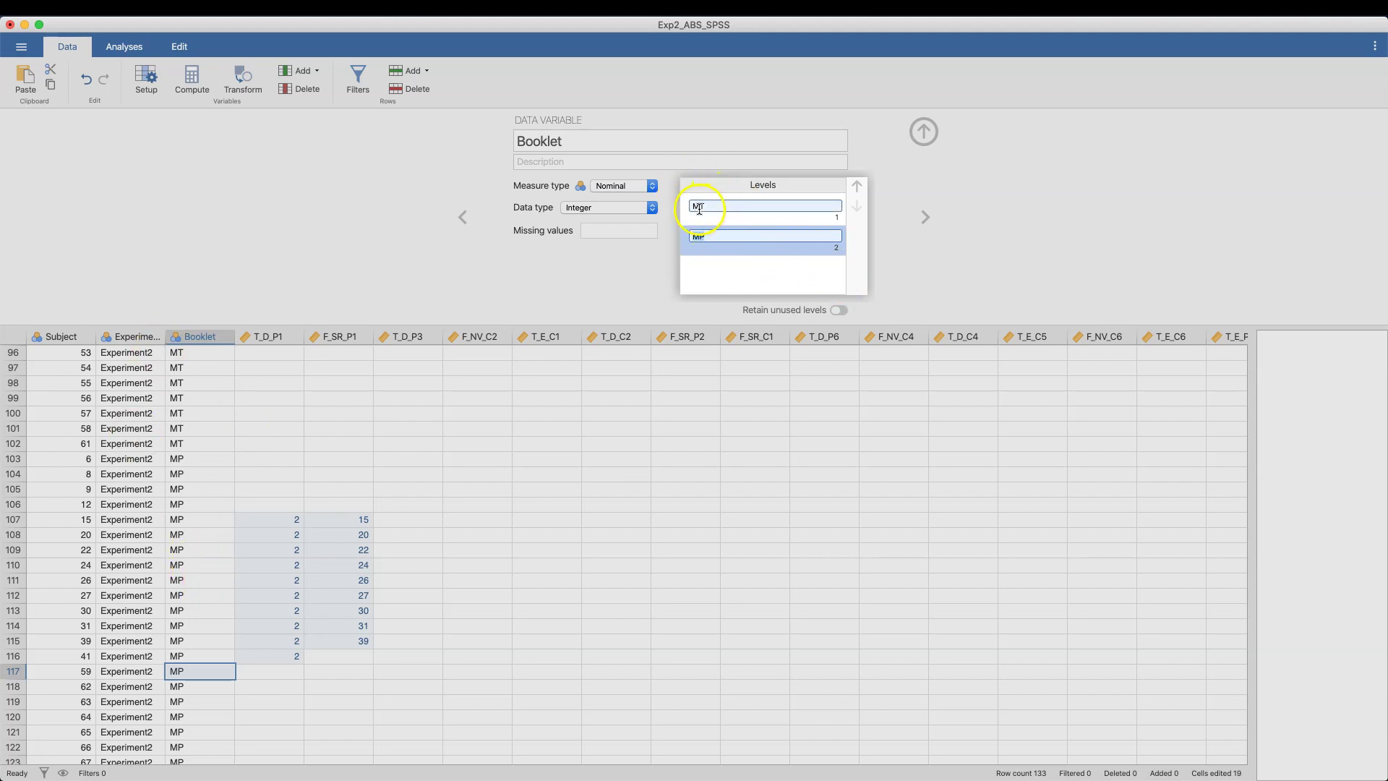
click(705, 239)
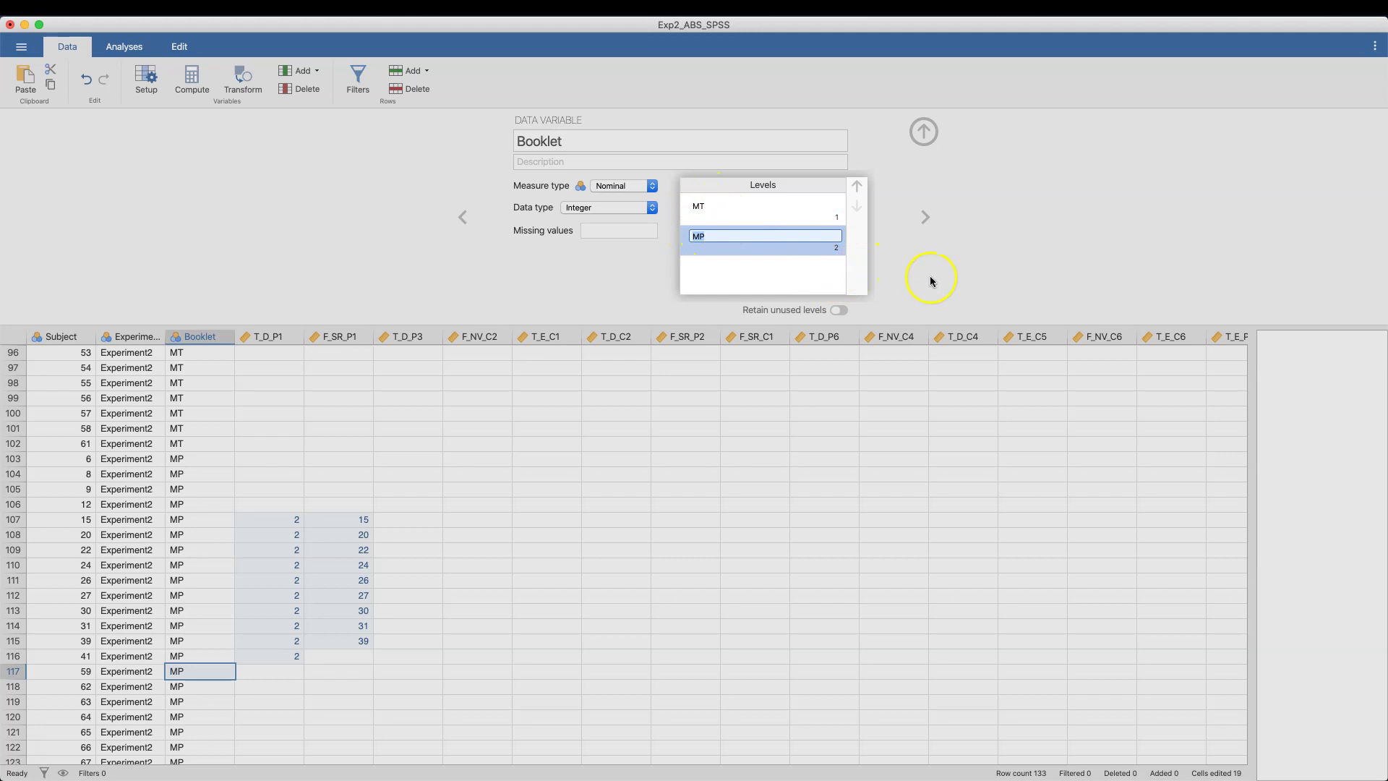
click(945, 299)
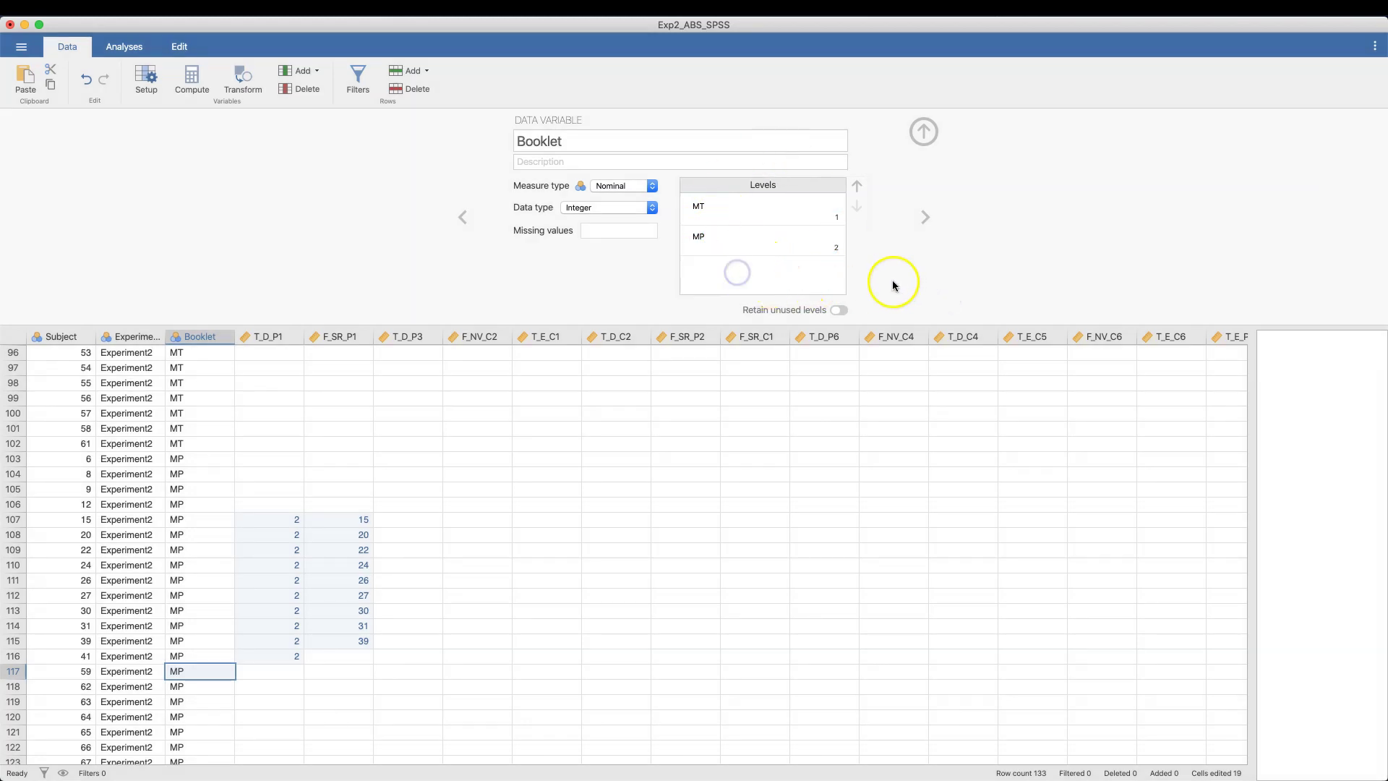
click(844, 310)
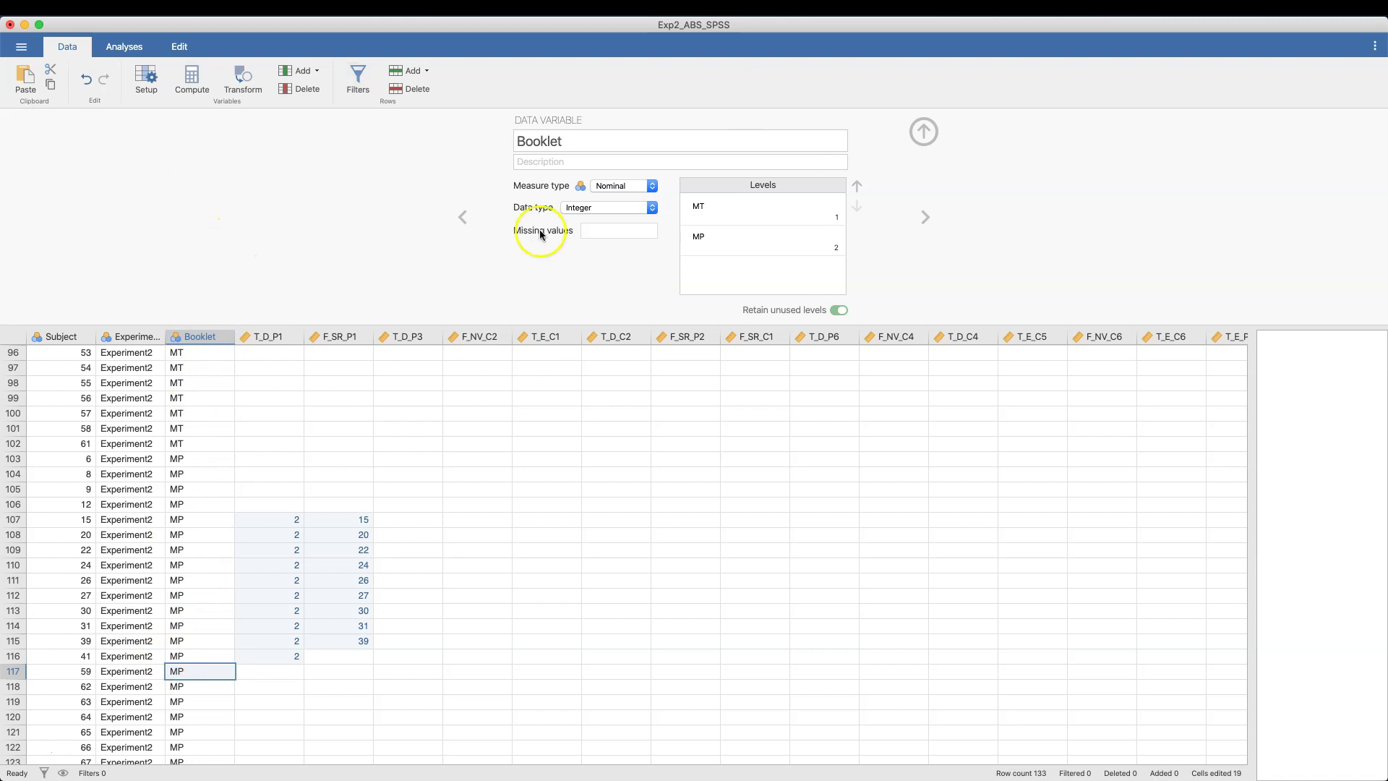
click(920, 128)
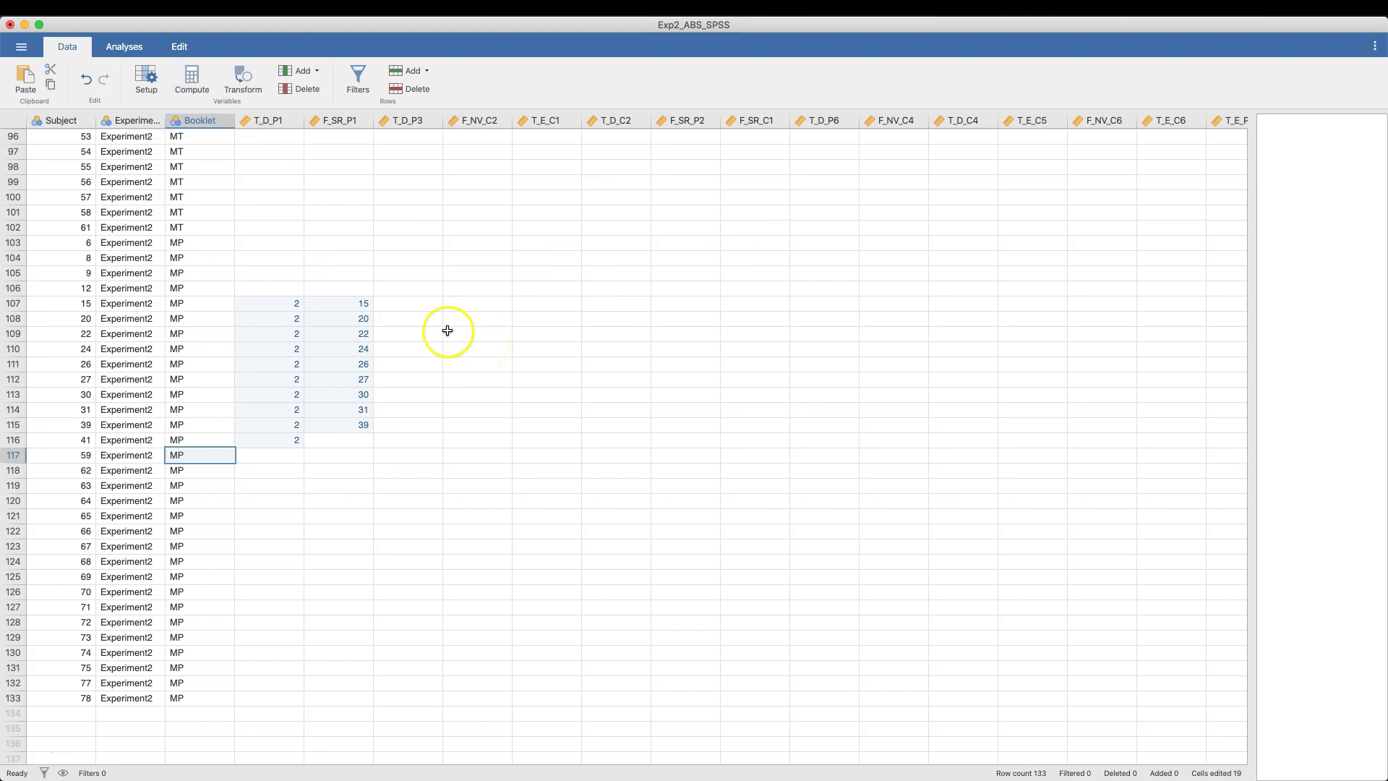
- Insert computed variable D after Booklet and browse the Functions and Variables list without entering a formula
click(206, 85)
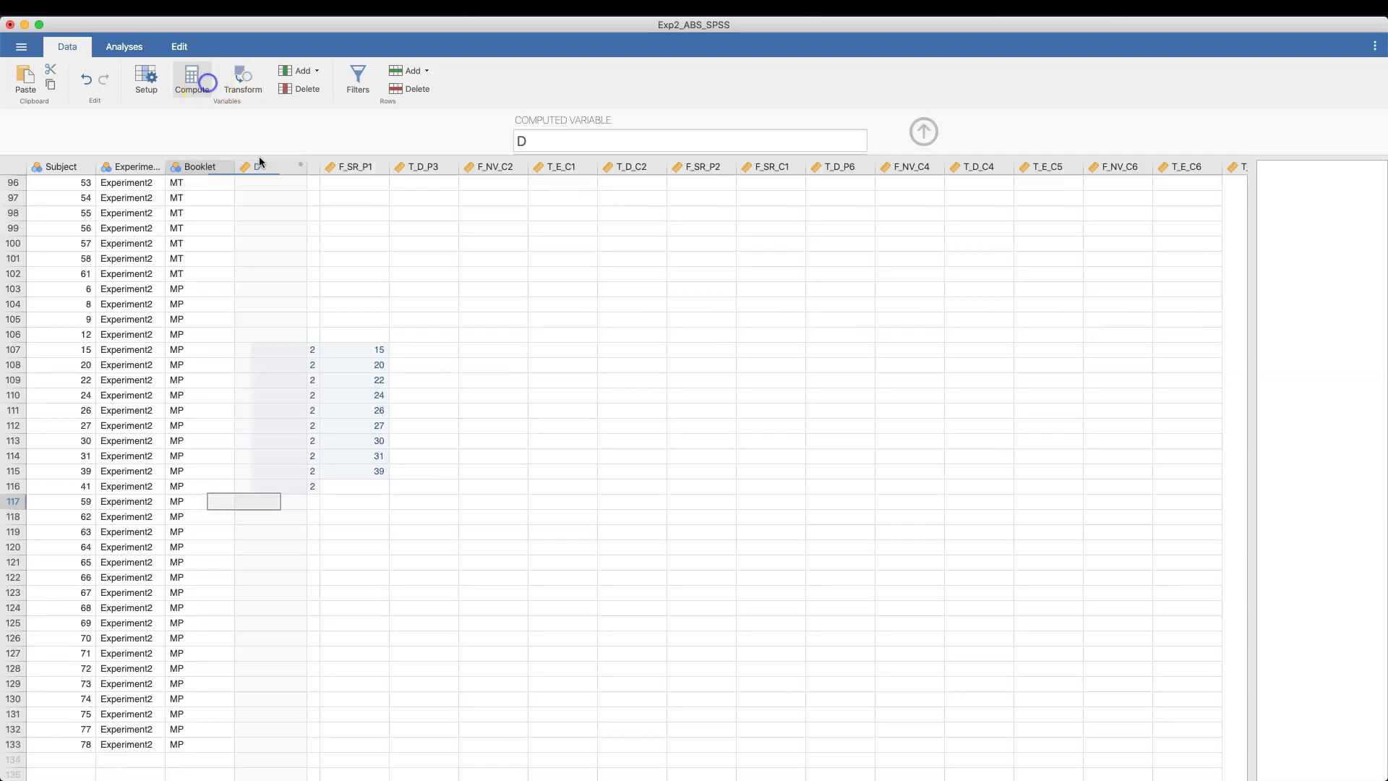
click(553, 203)
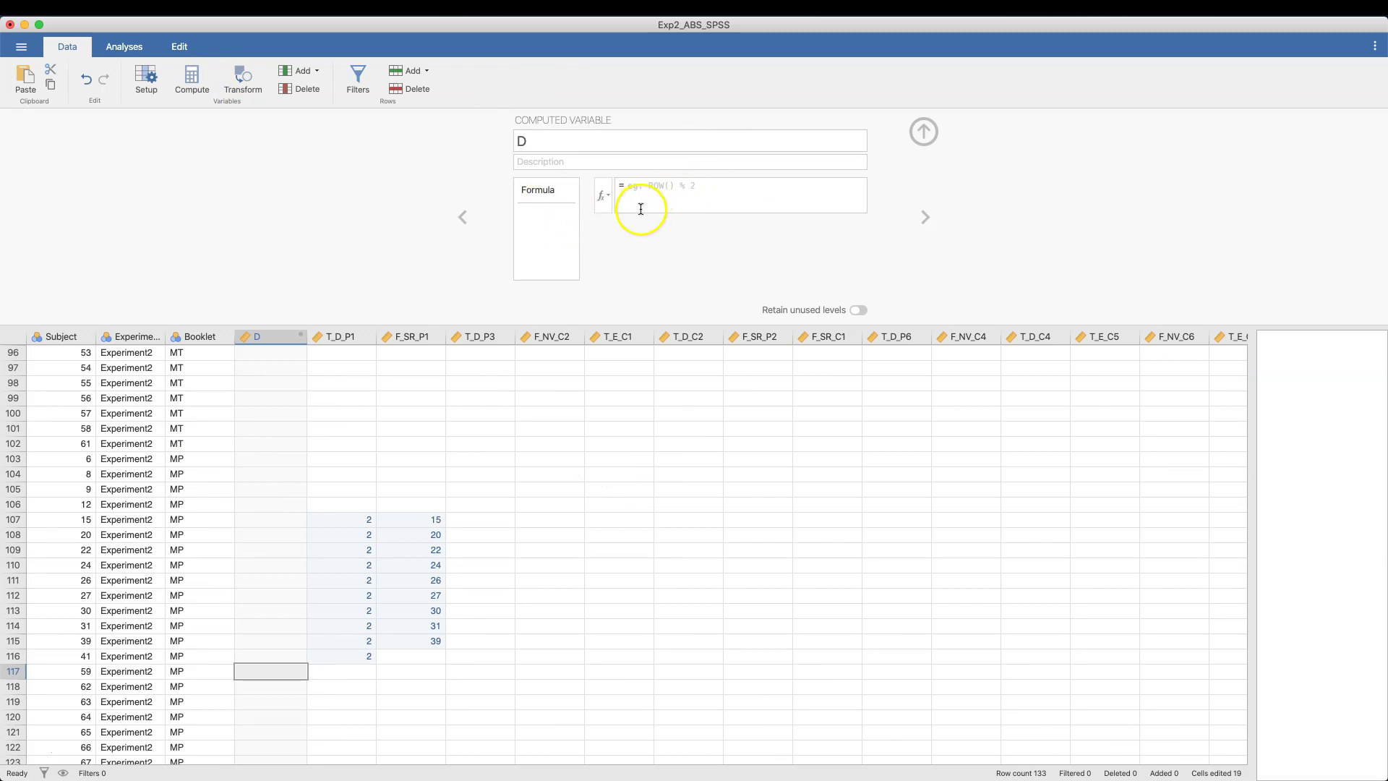
click(602, 196)
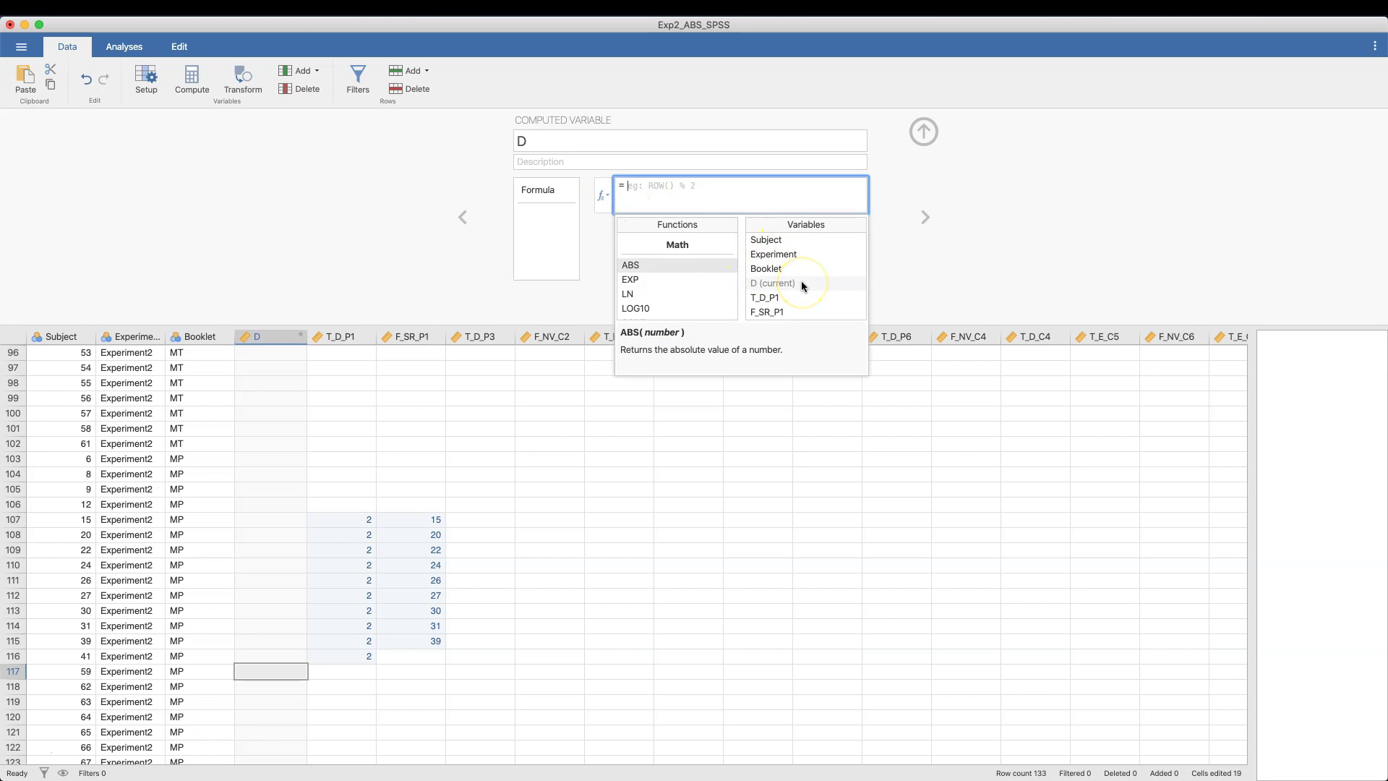
scroll(713, 273, down, 3)
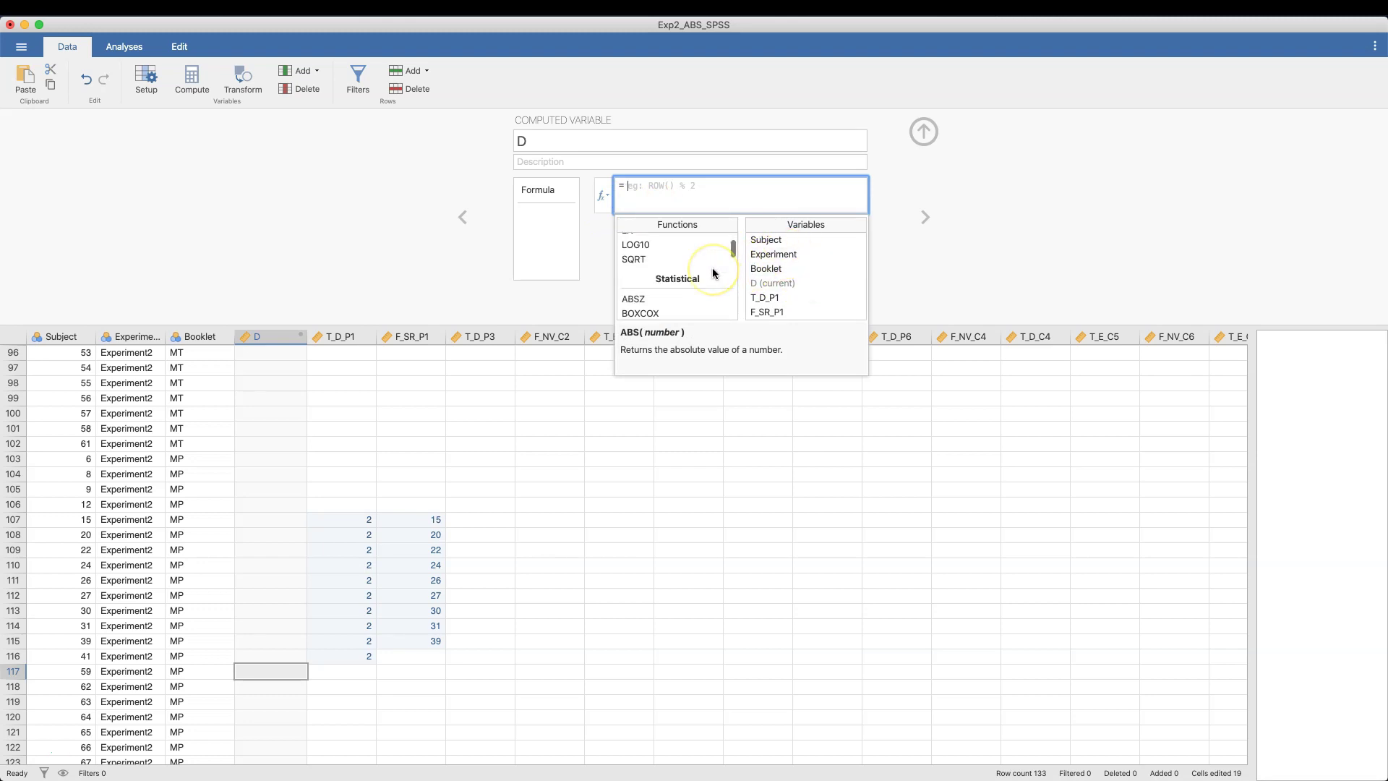
mouse_move(733, 247)
mouse_down()
mouse_move(734, 260)
mouse_move(732, 242)
mouse_up()
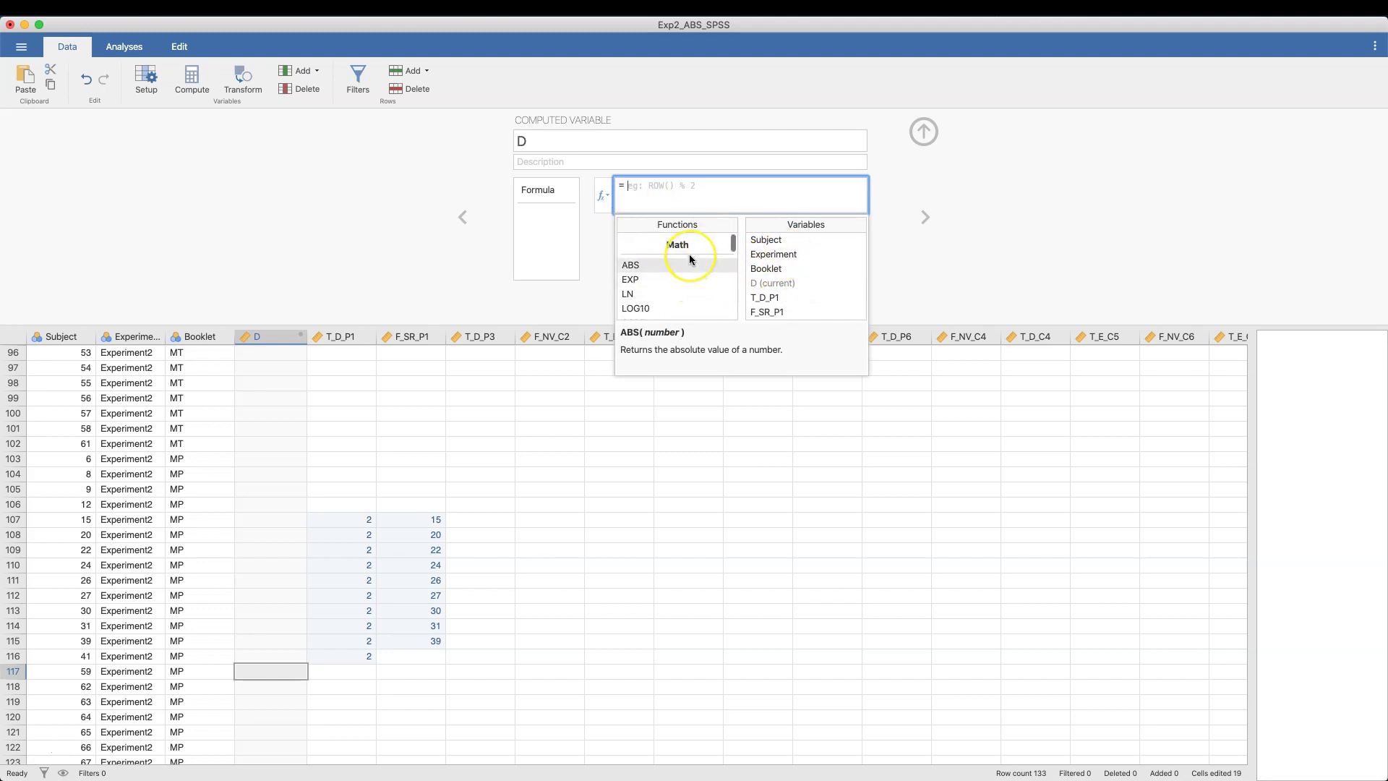
scroll(690, 259, down, 10)
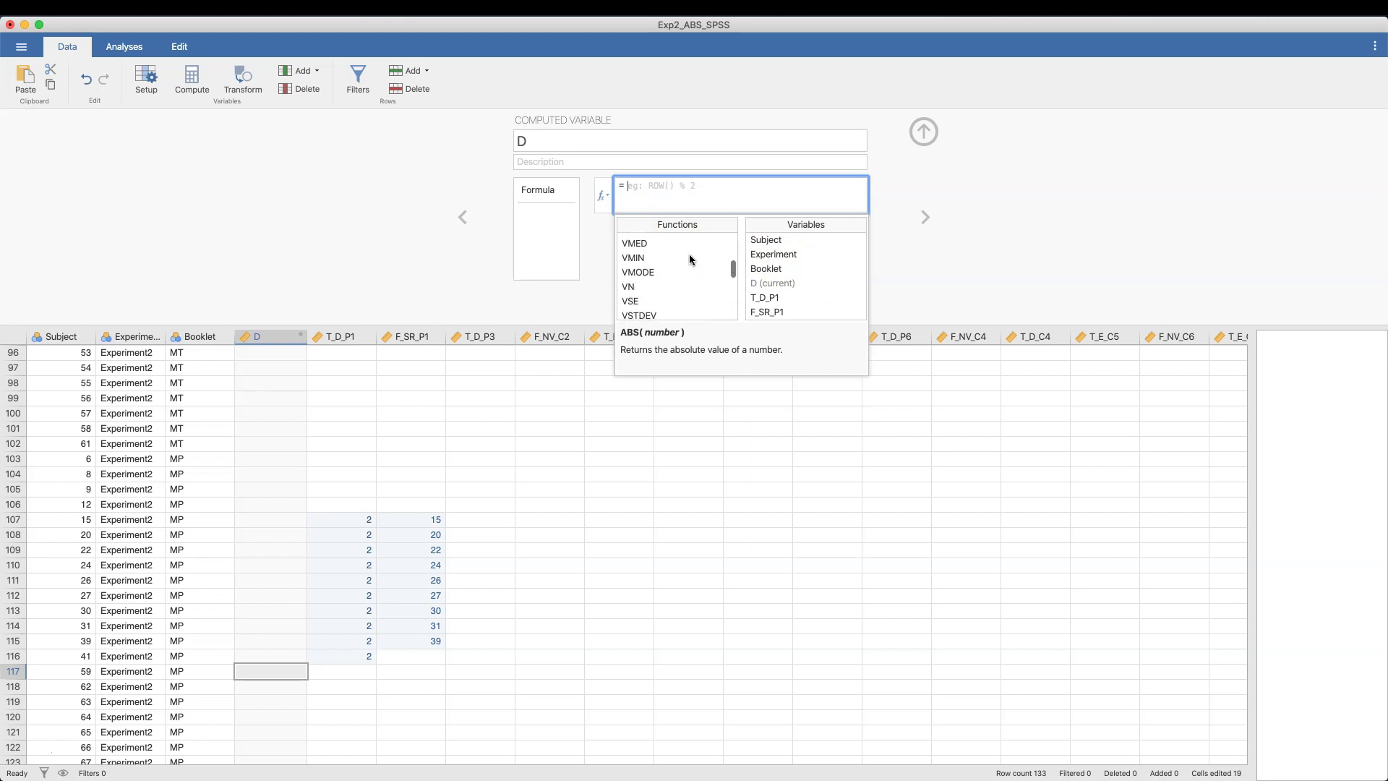
scroll(689, 259, down, 2)
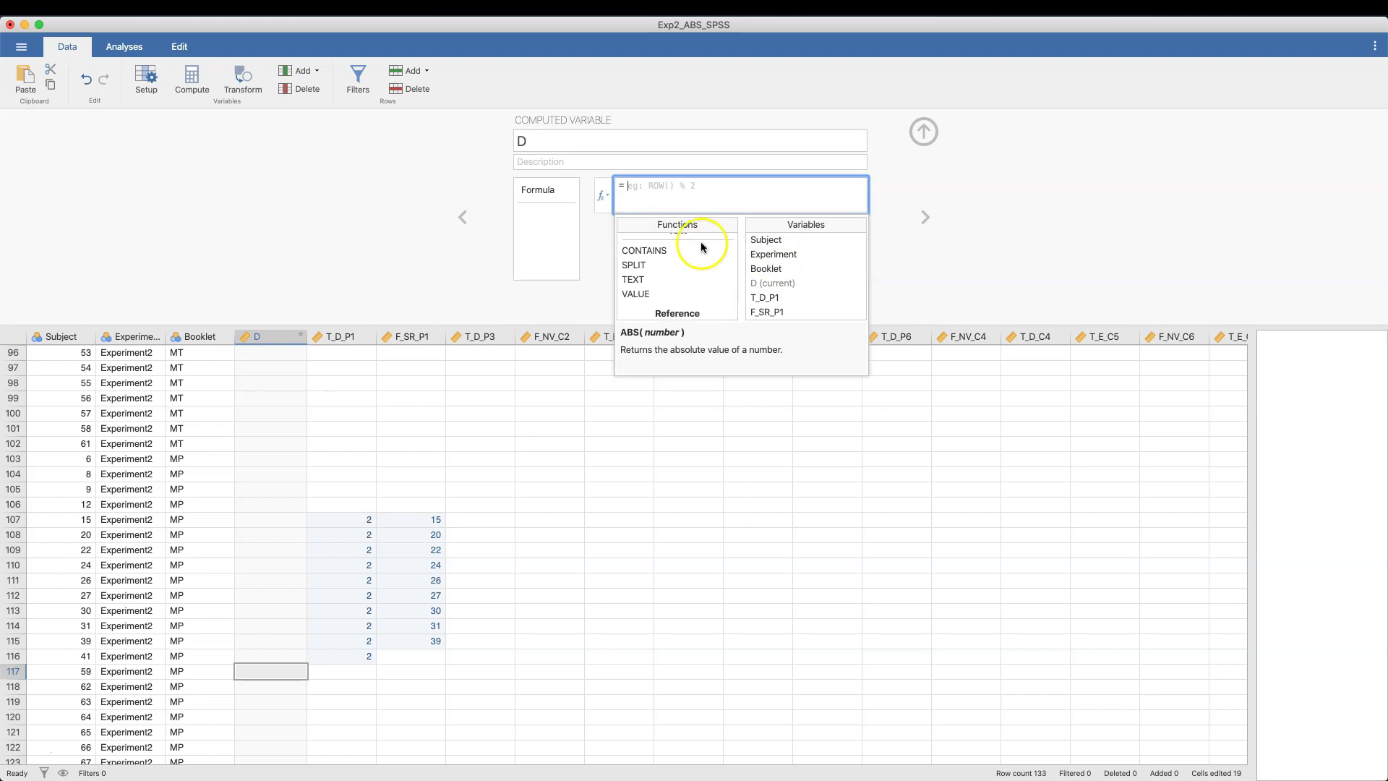
scroll(705, 282, up, 4)
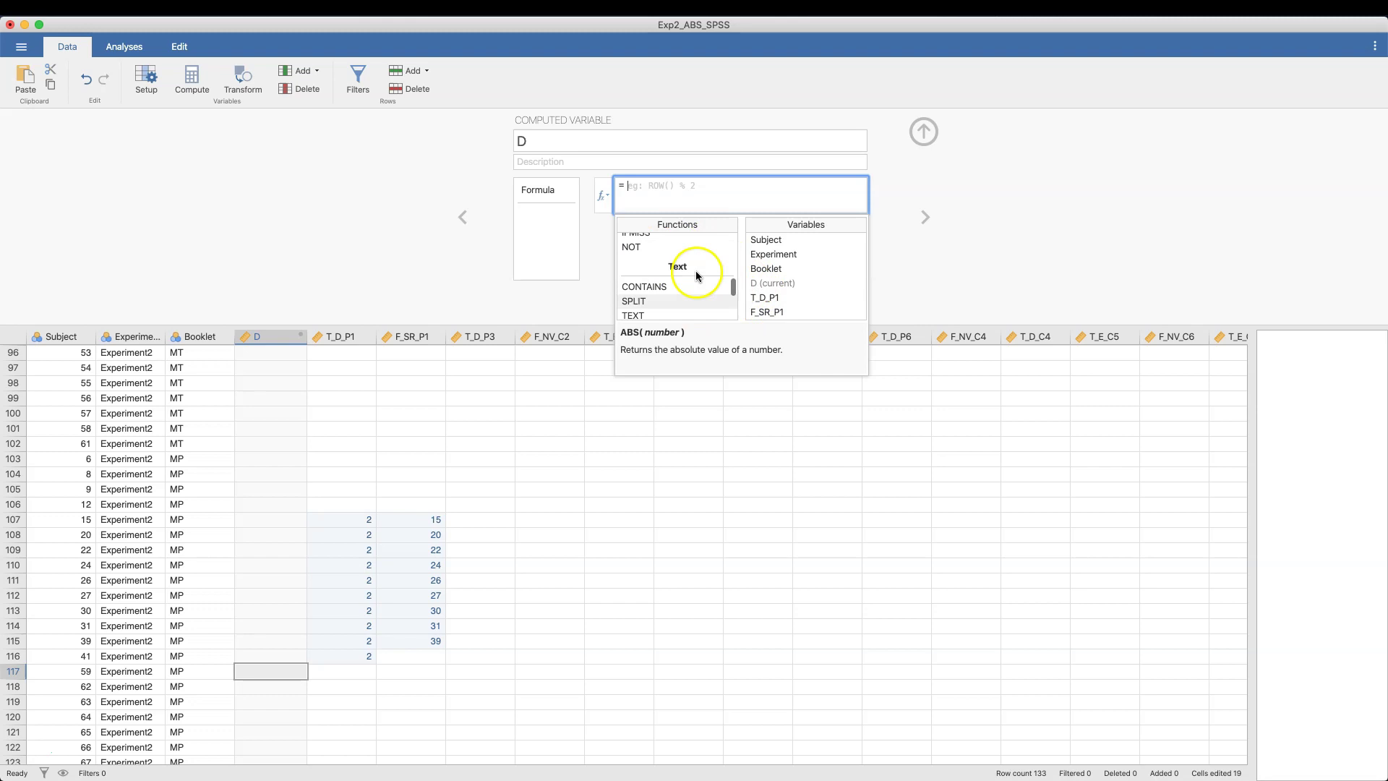
scroll(699, 275, down, 6)
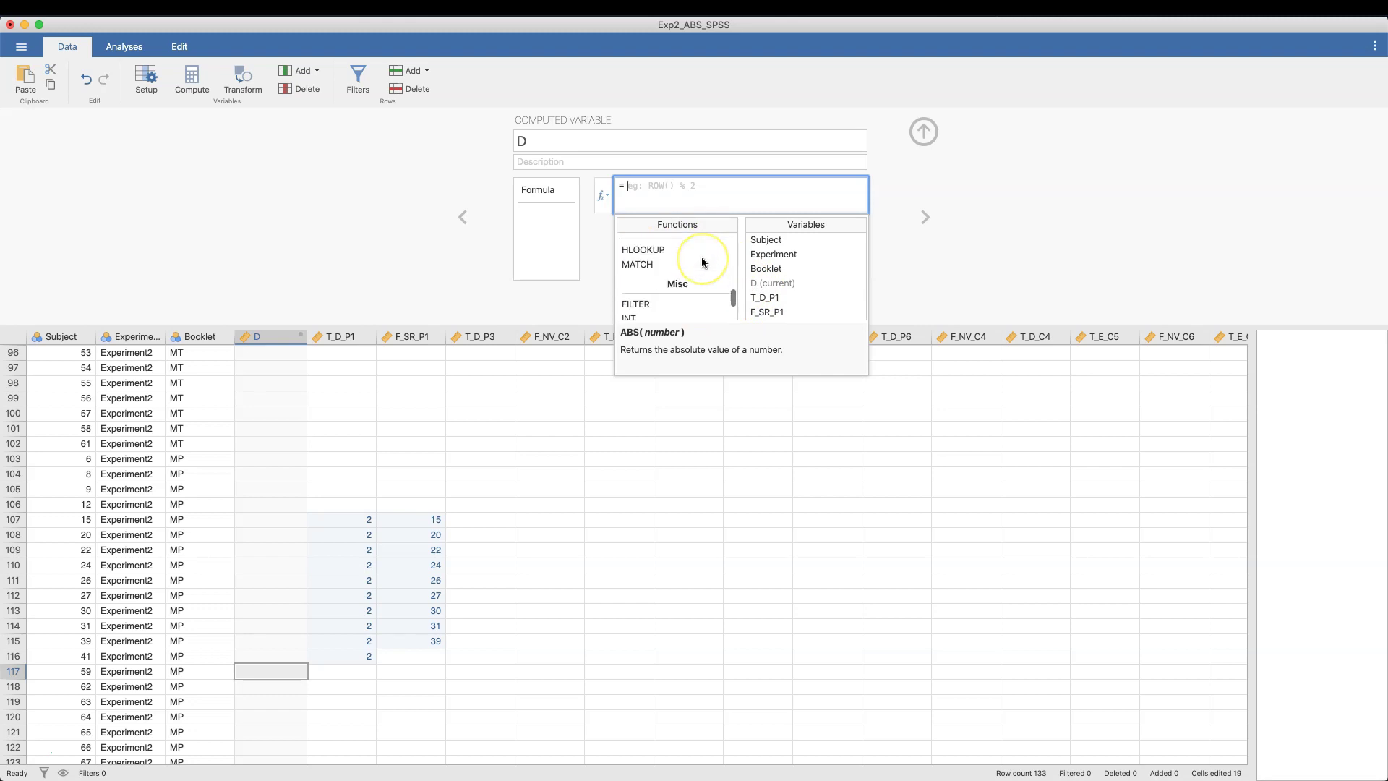
scroll(788, 289, down, 10)
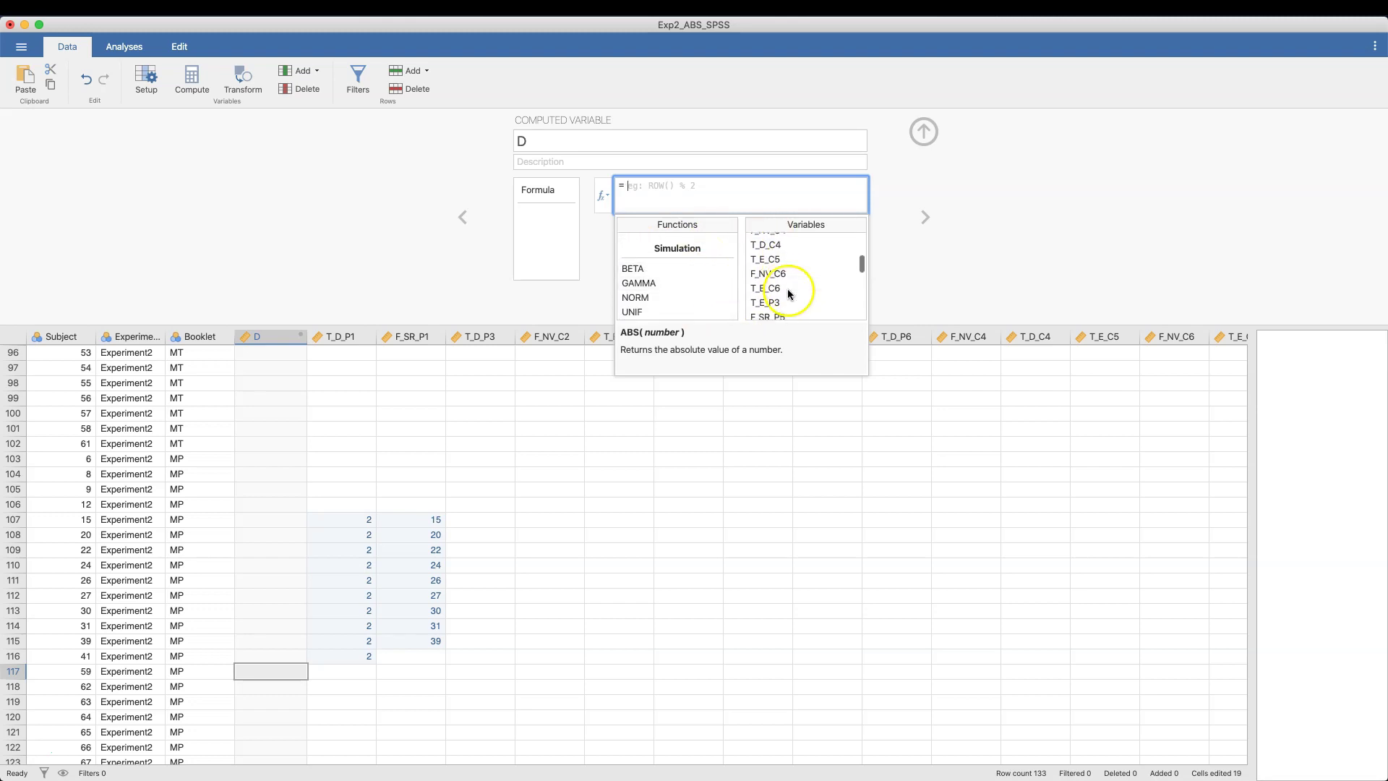
scroll(788, 293, up, 5)
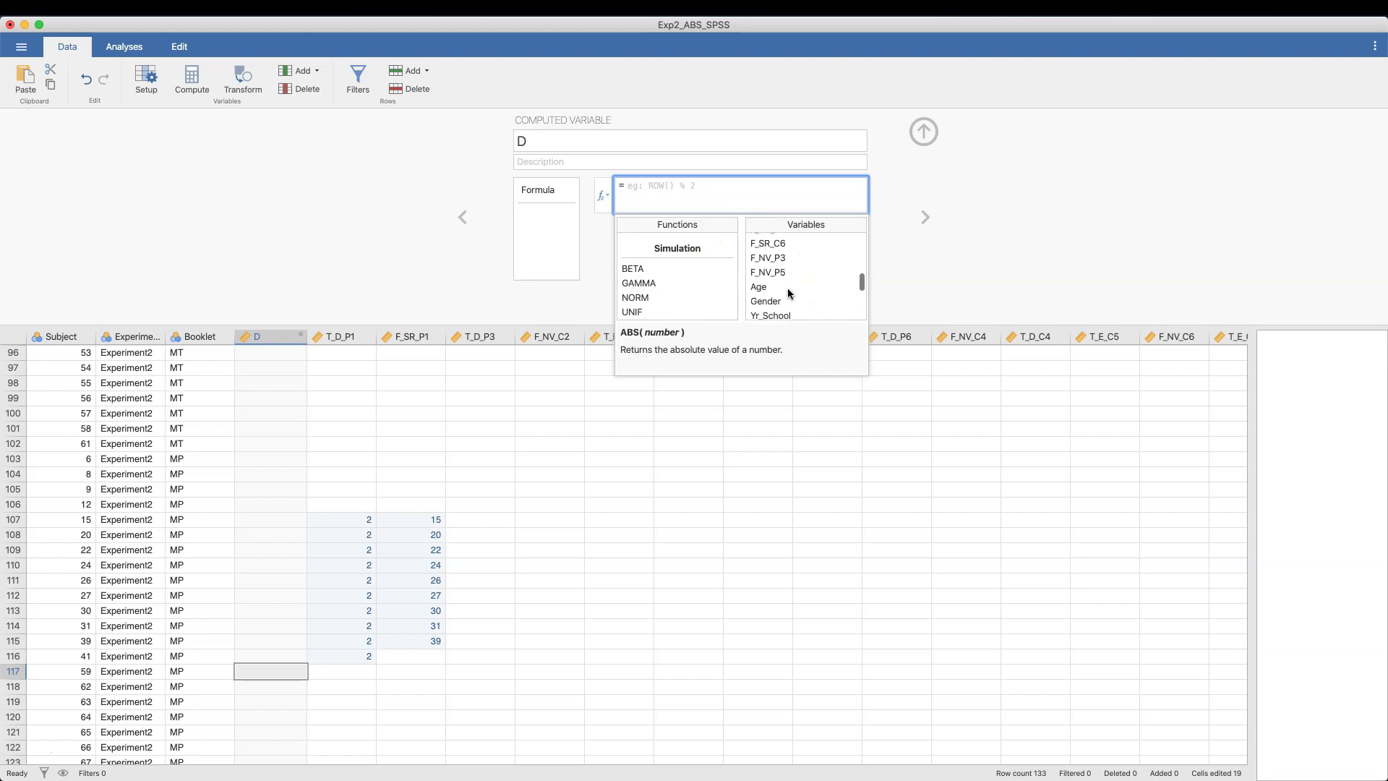
click(599, 253)
click(520, 142)
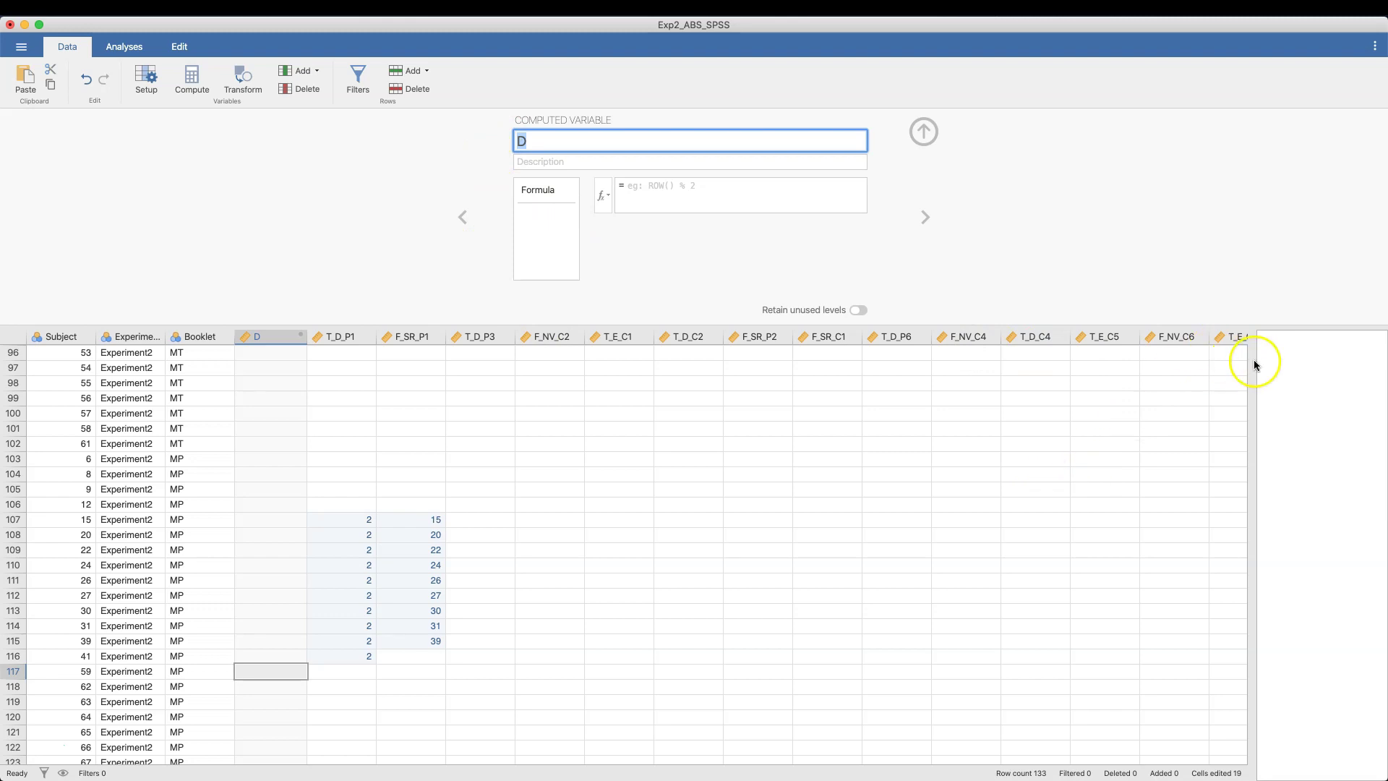
scroll(486, 351, right, 15)
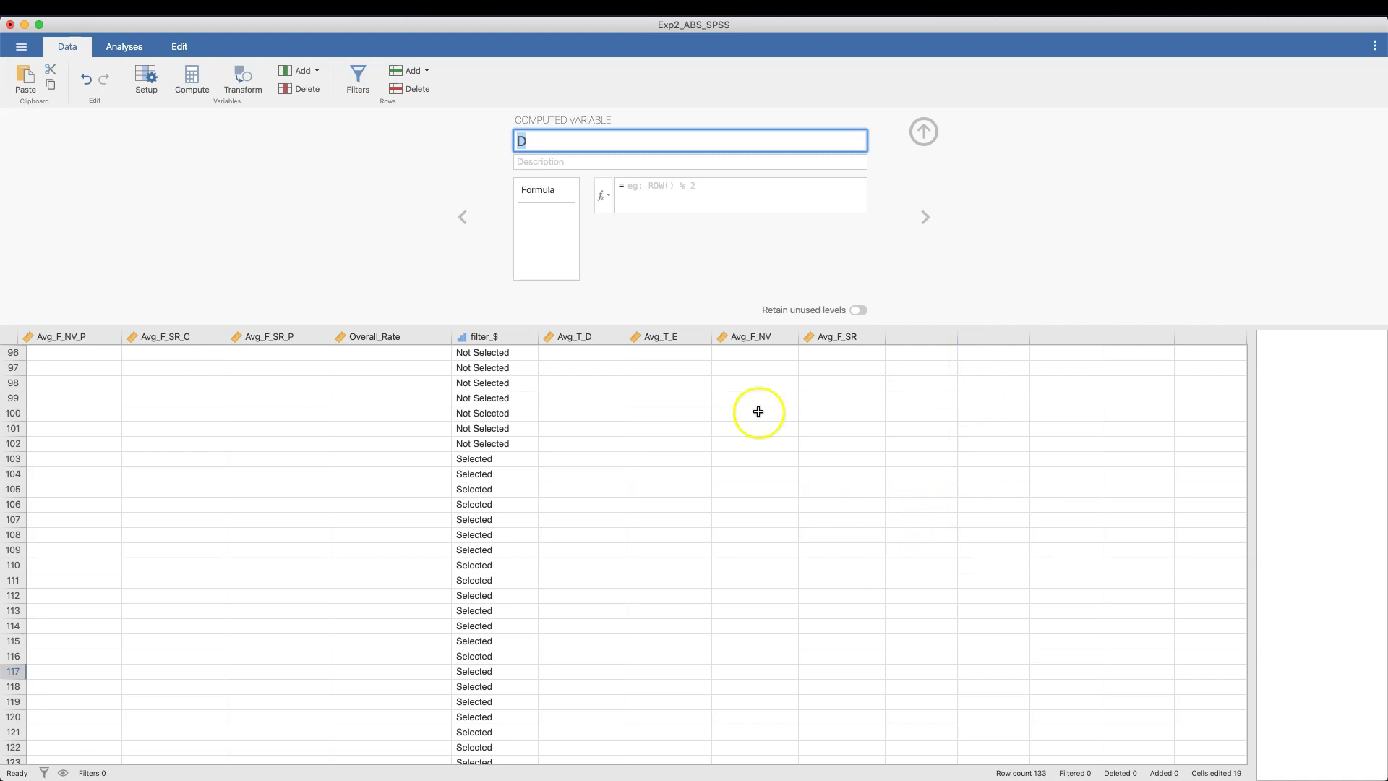
- Create 'D - Transform 1' from source D using a new Transform 1 with a blank recode condition
click(925, 125)
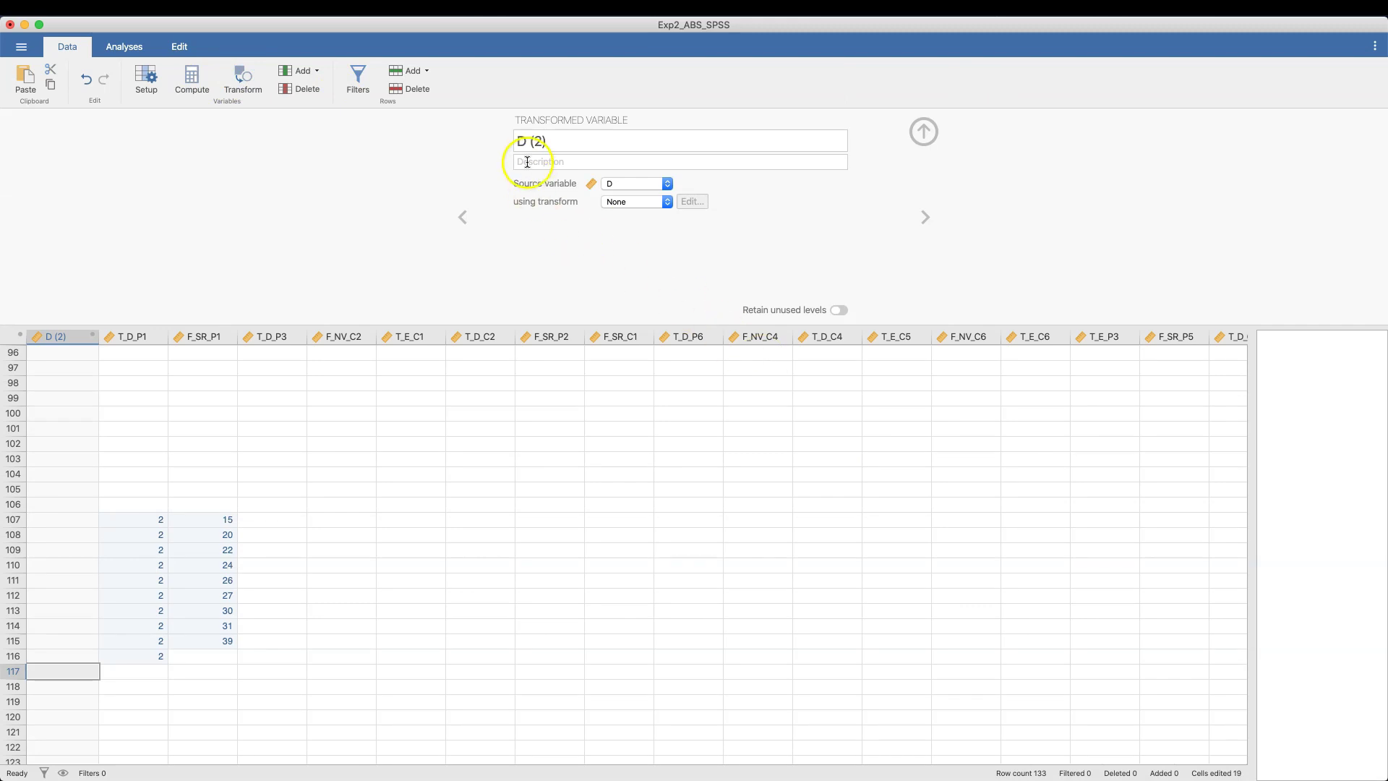
click(666, 184)
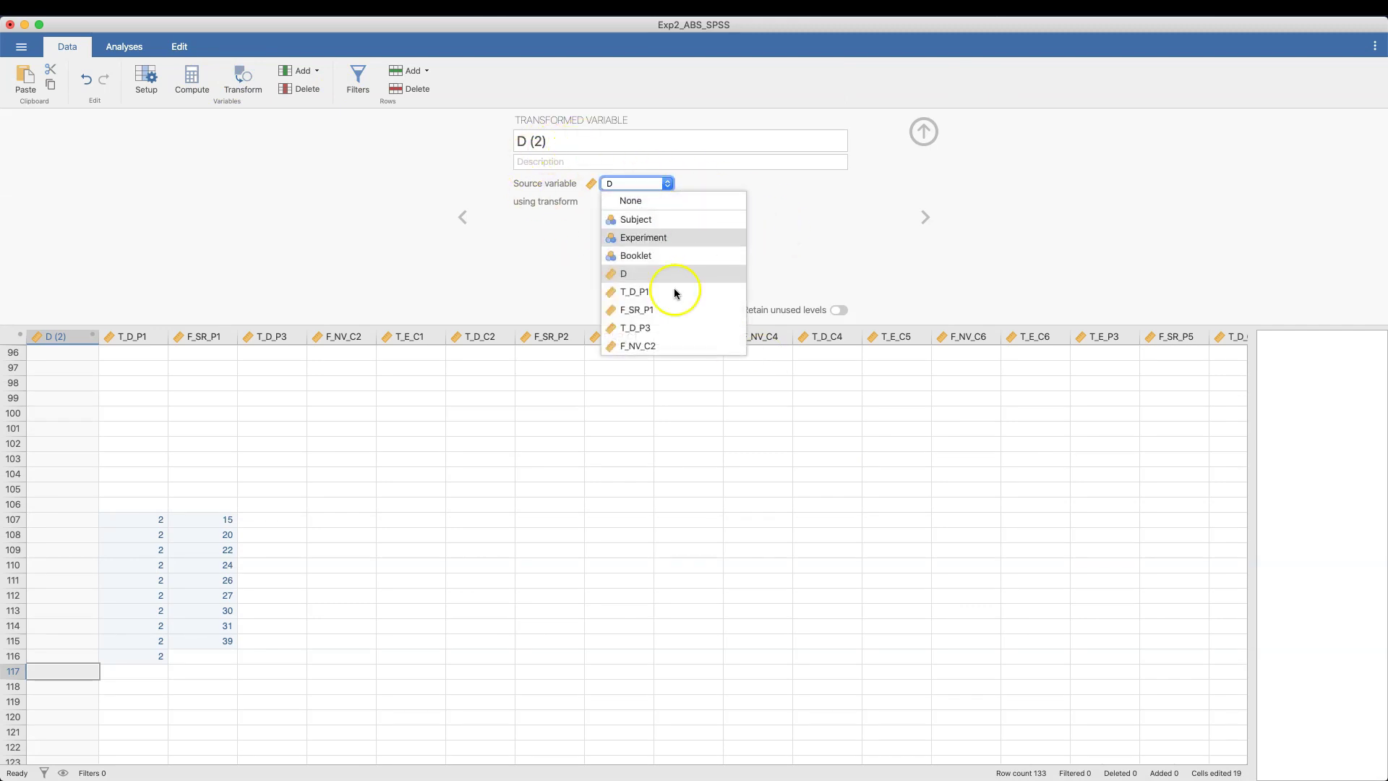
click(640, 282)
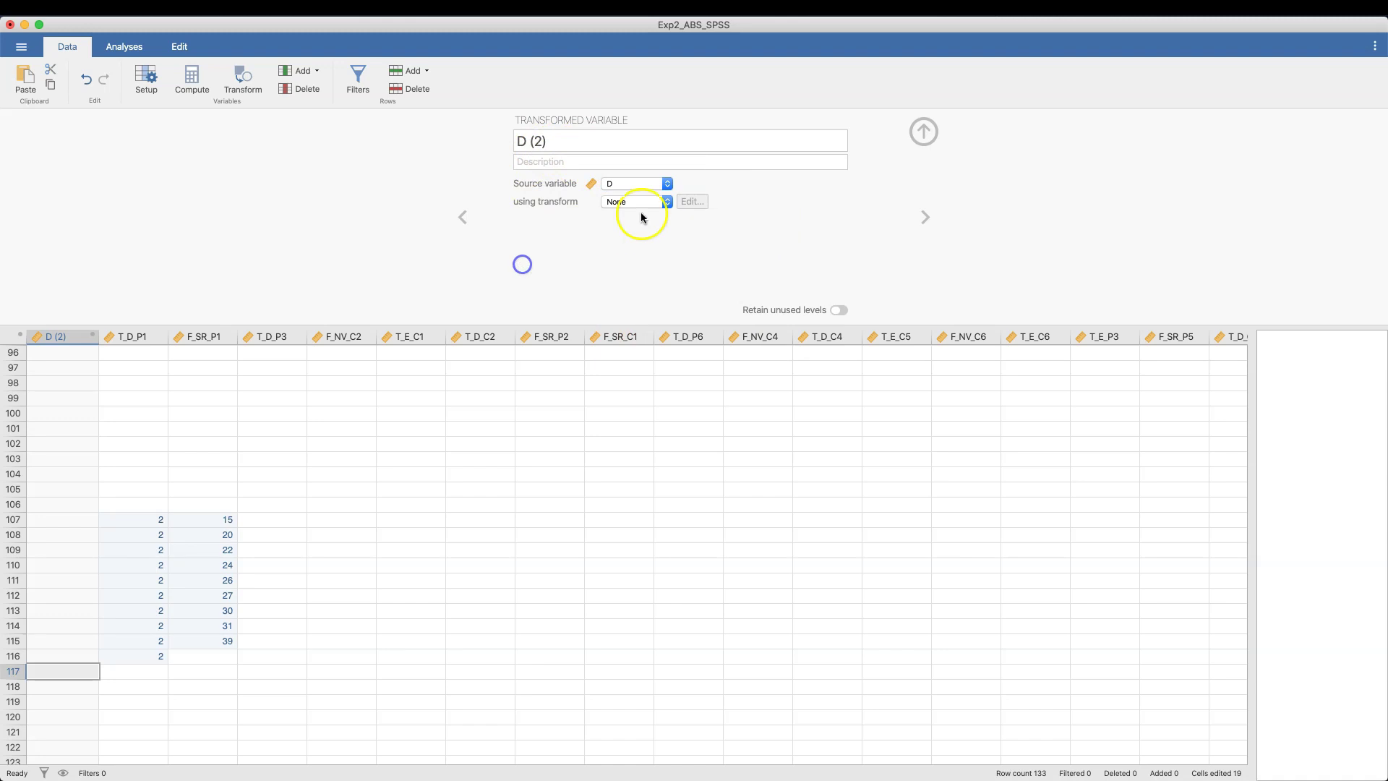
click(650, 202)
click(639, 246)
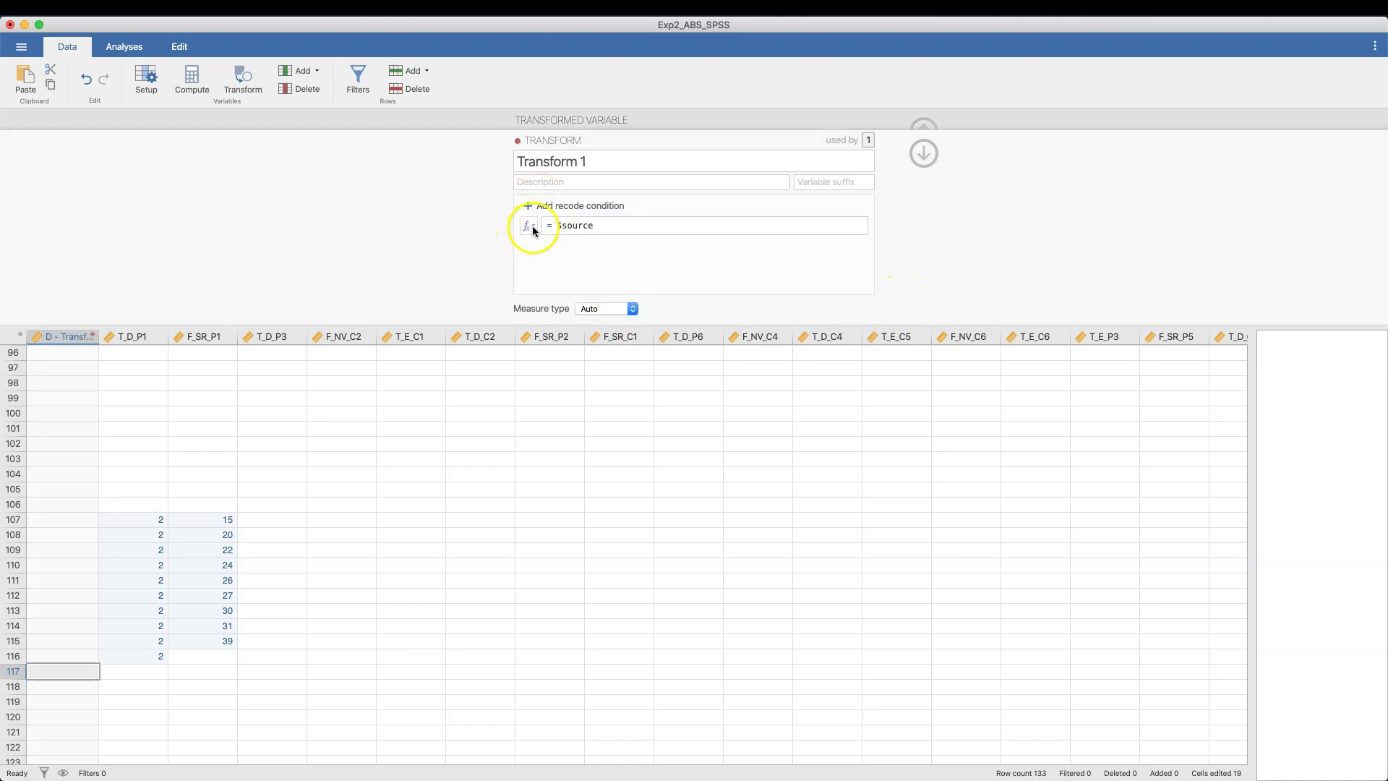
click(567, 212)
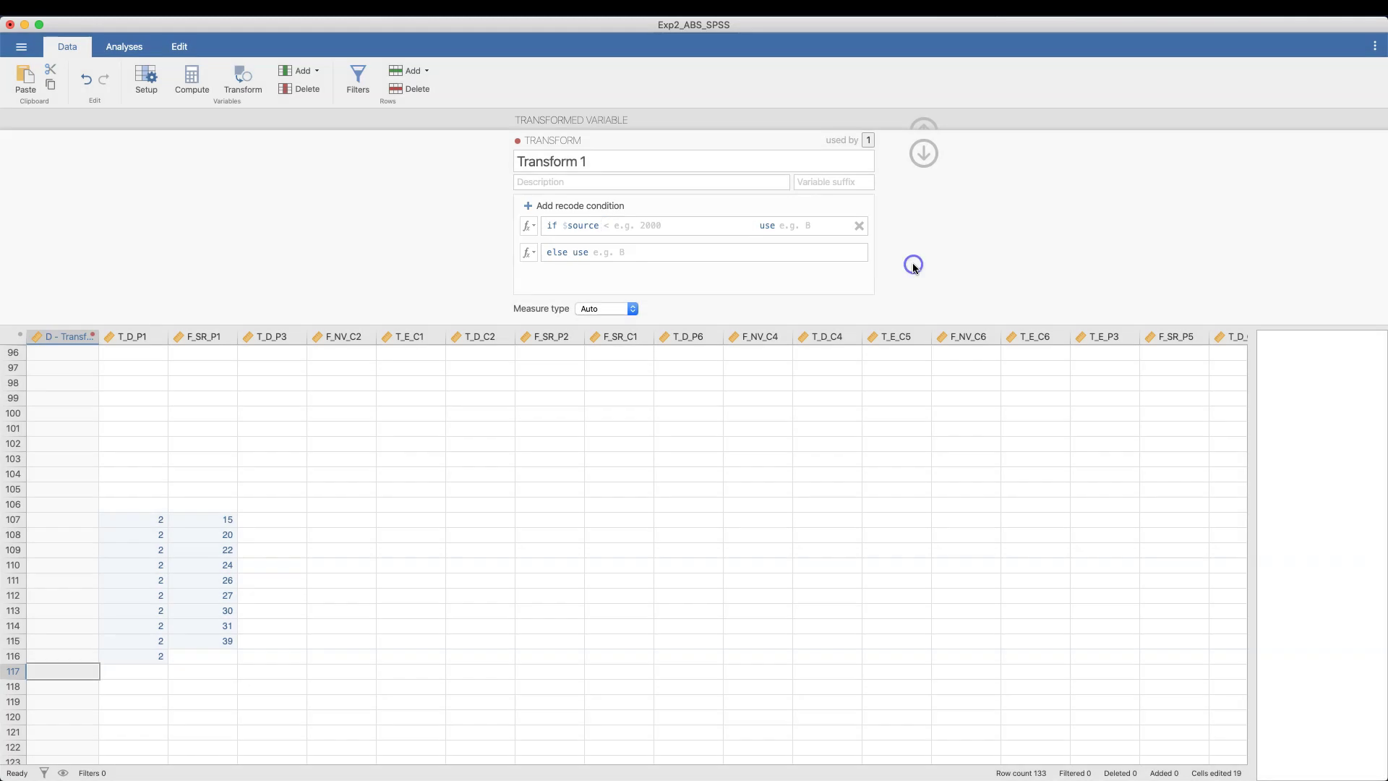
click(924, 153)
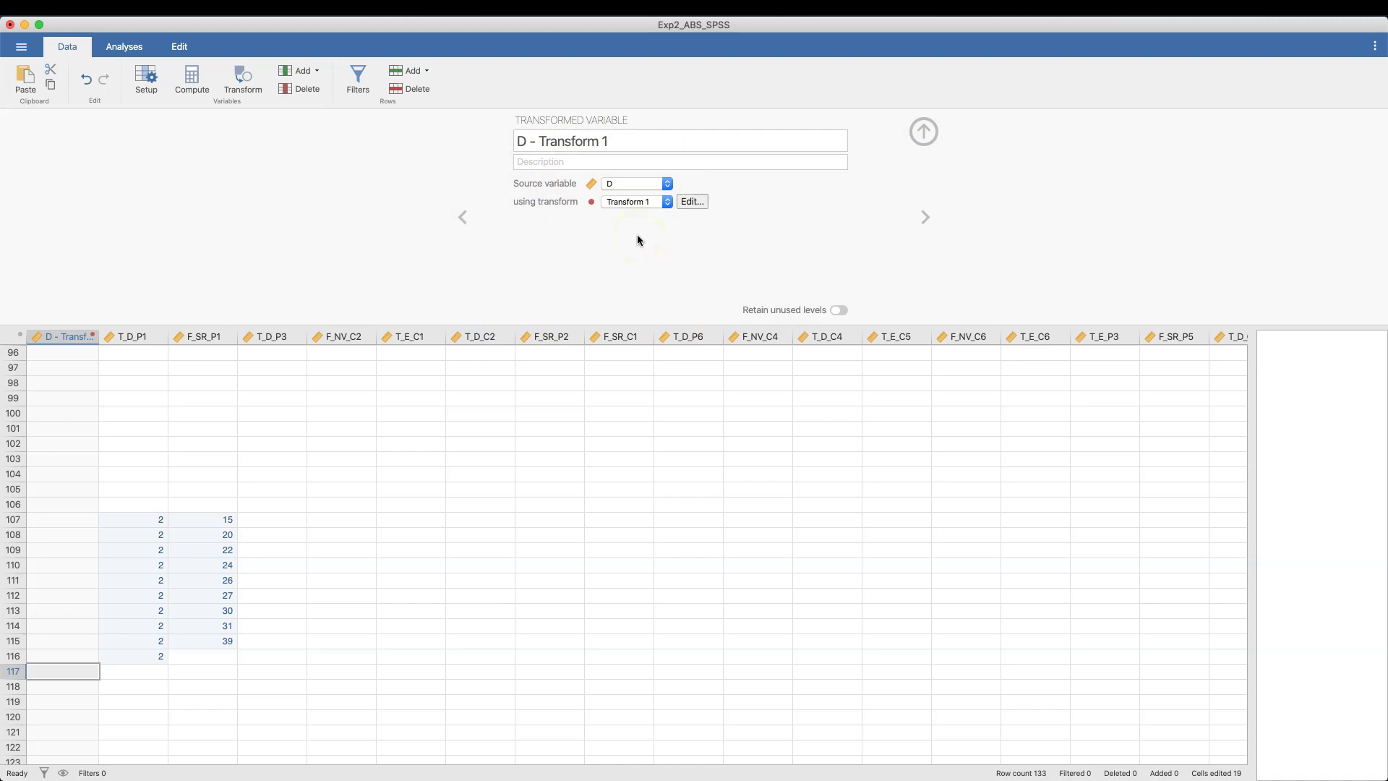
- Insert a new computed variable E between D and 'D - Transform 1'
click(303, 70)
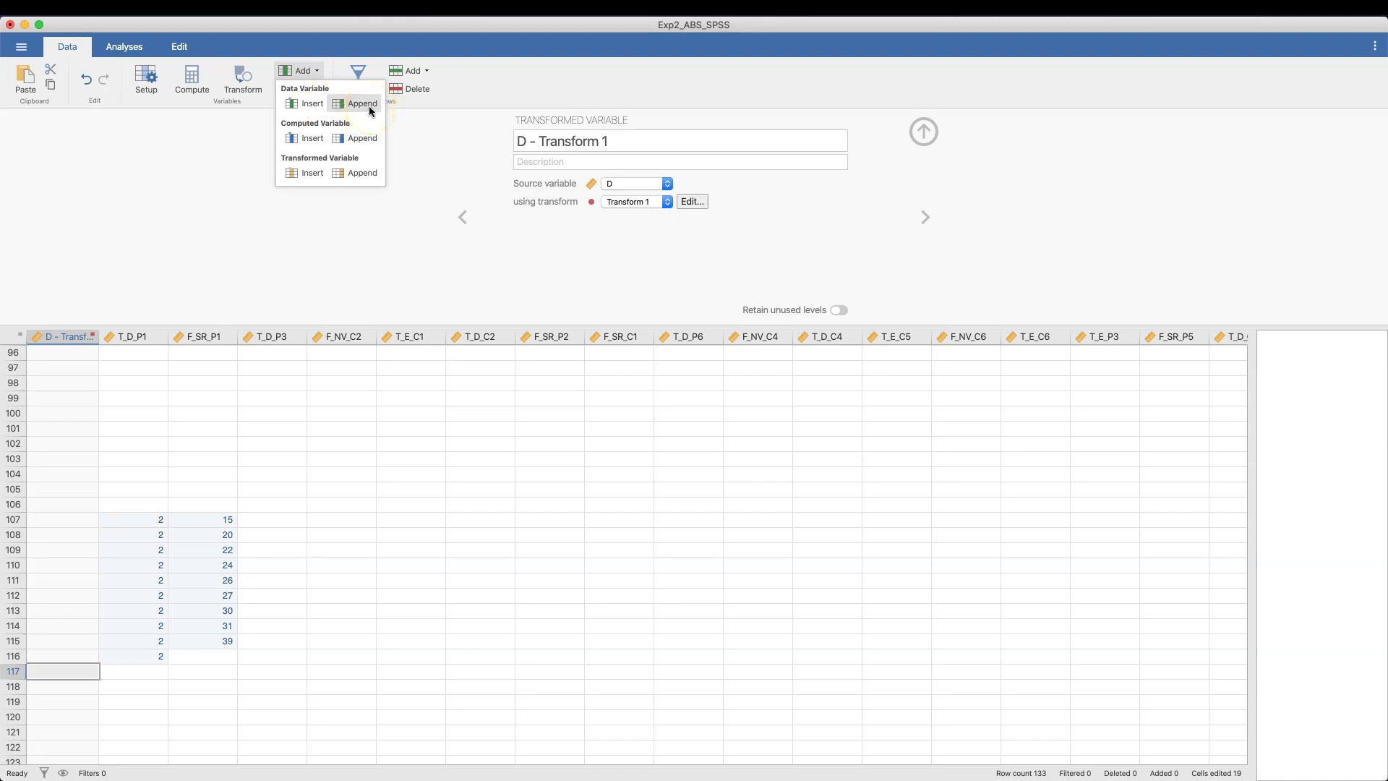
click(290, 144)
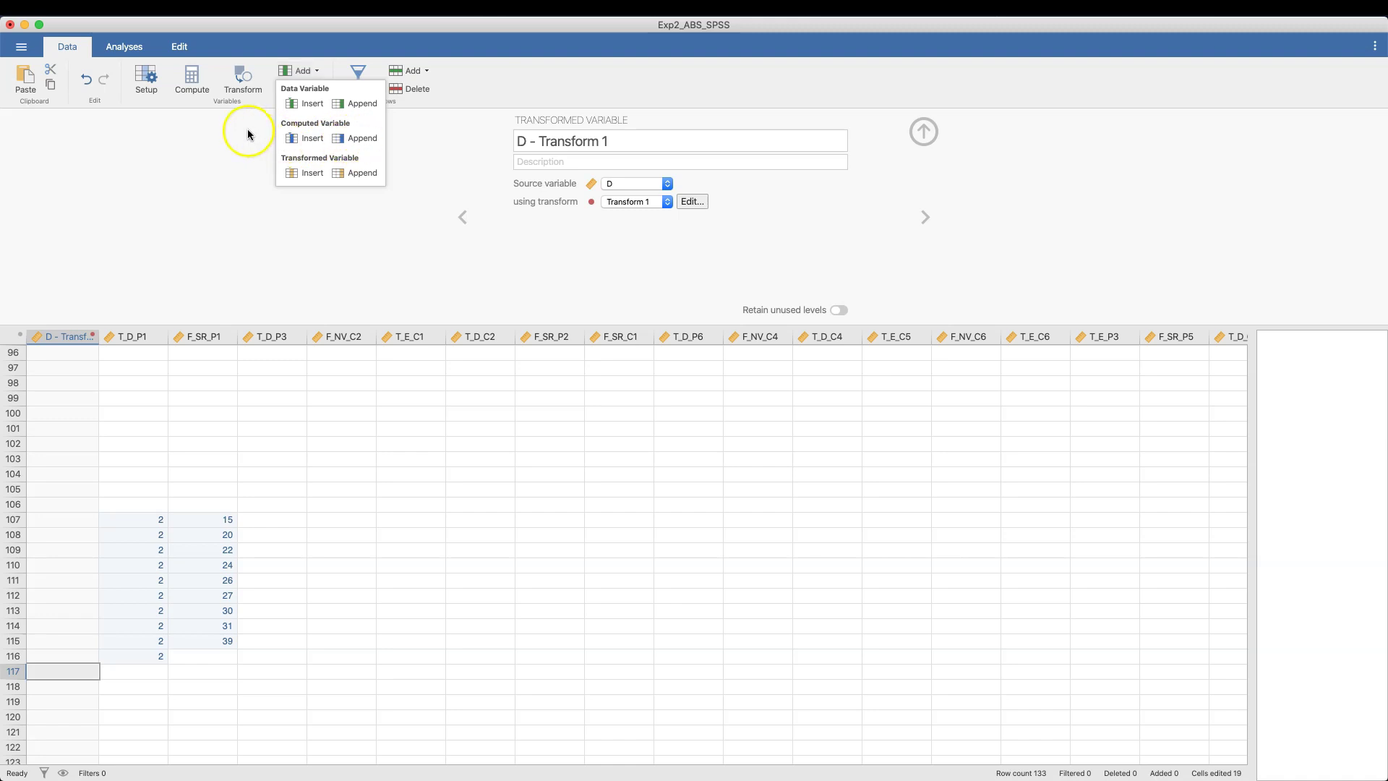
click(306, 137)
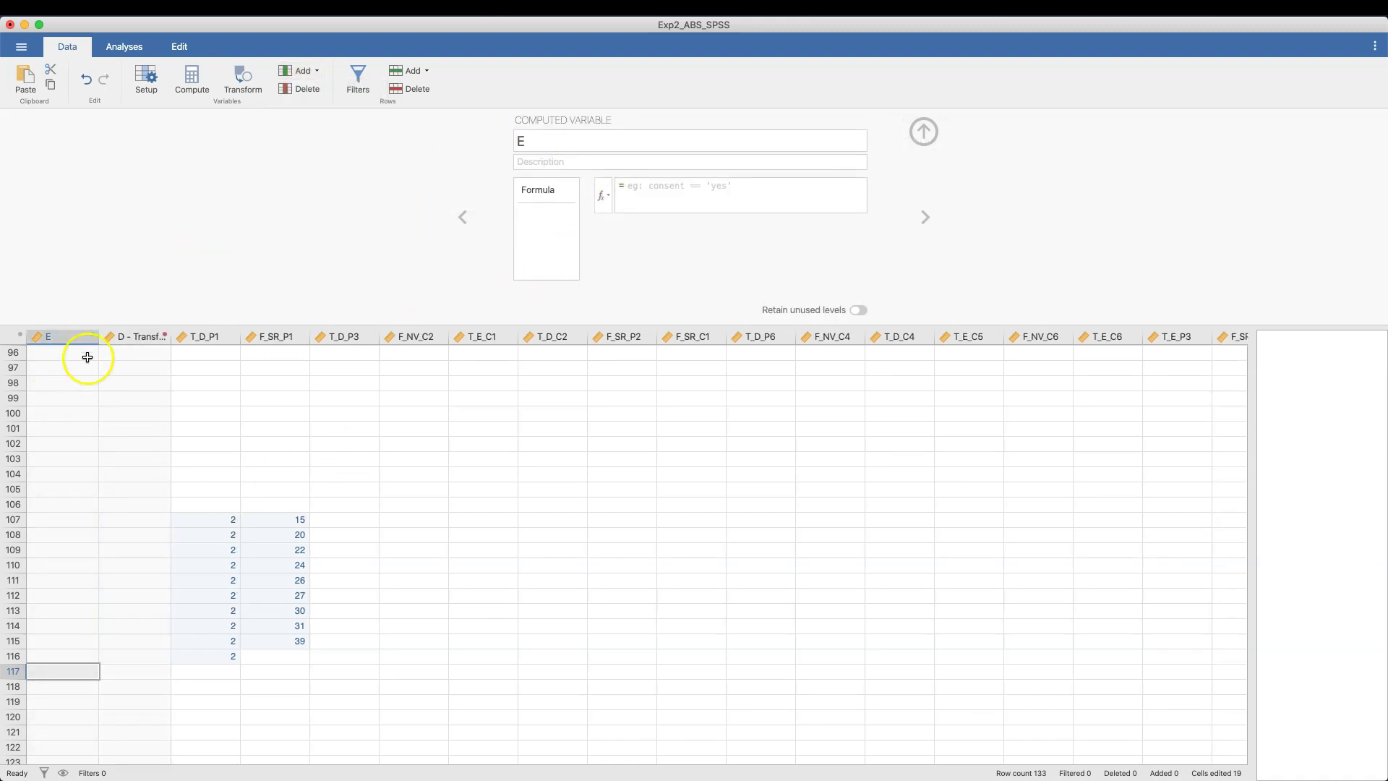
scroll(208, 393, left, 5)
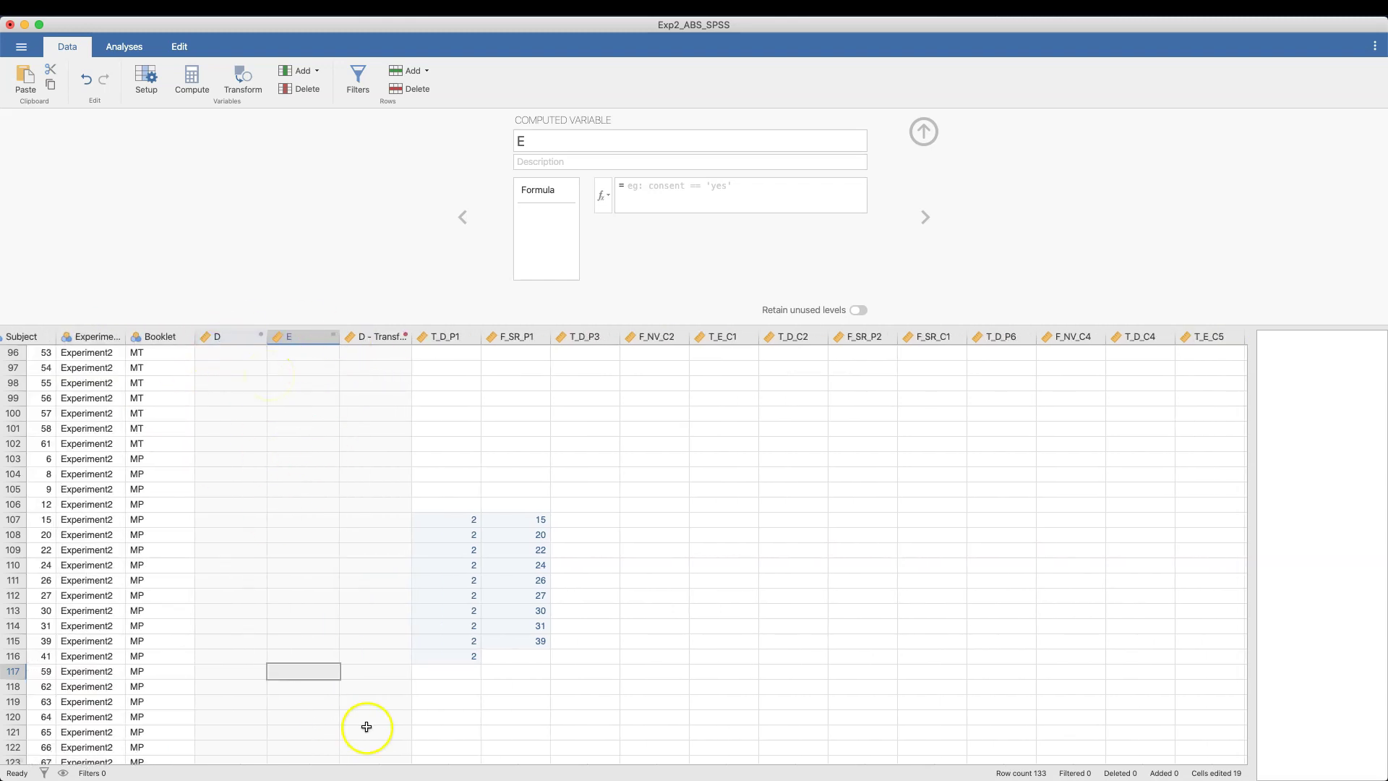
- Reopen column D's computed-variable setup and view the transformed-variable insert option
click(164, 671)
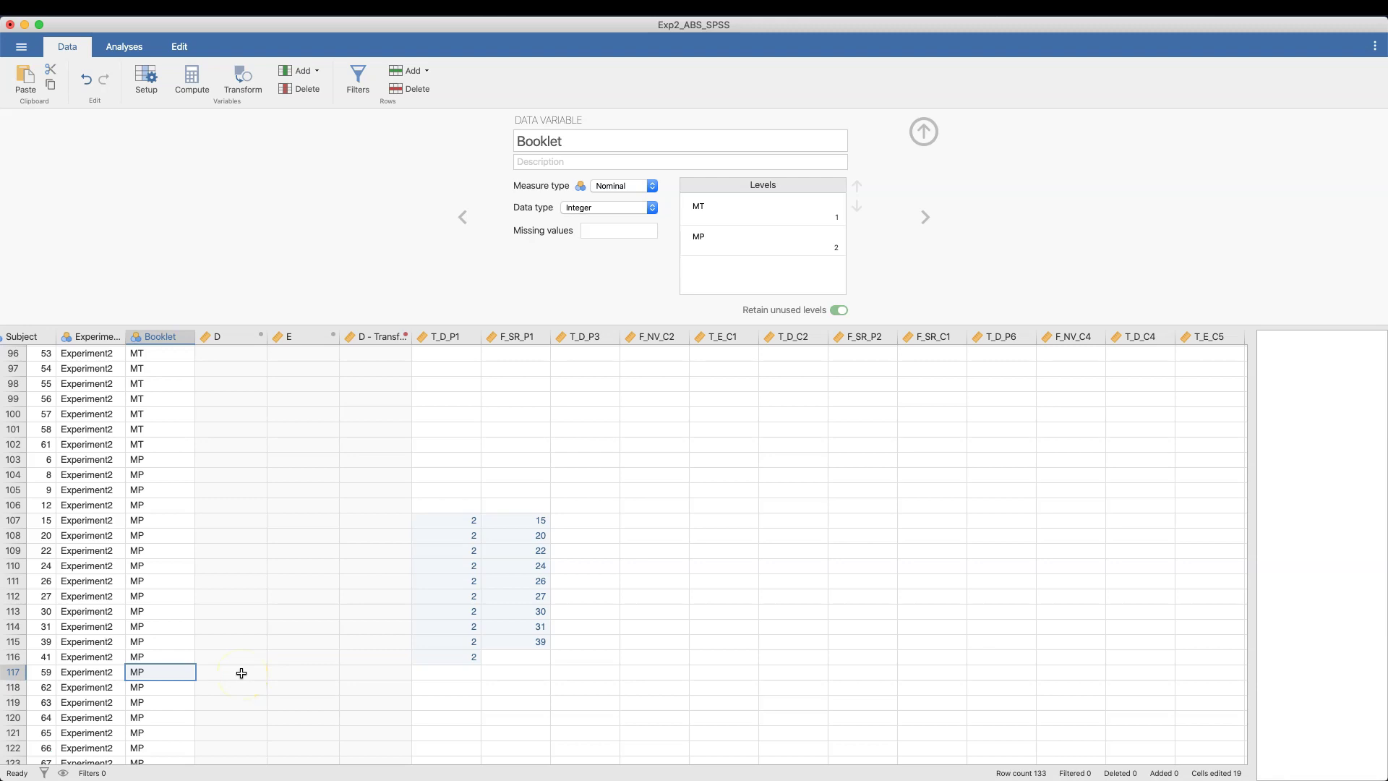
click(241, 673)
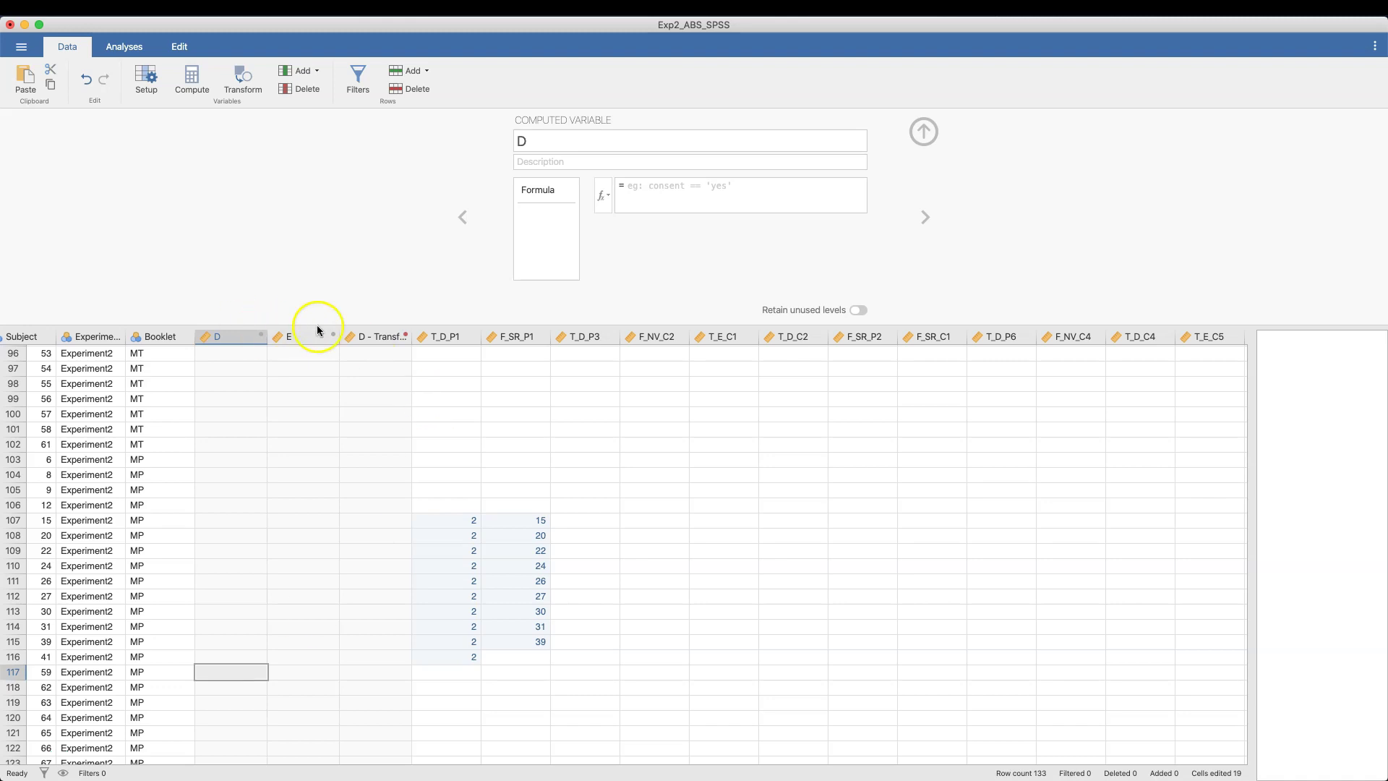
click(242, 337)
click(317, 72)
click(343, 185)
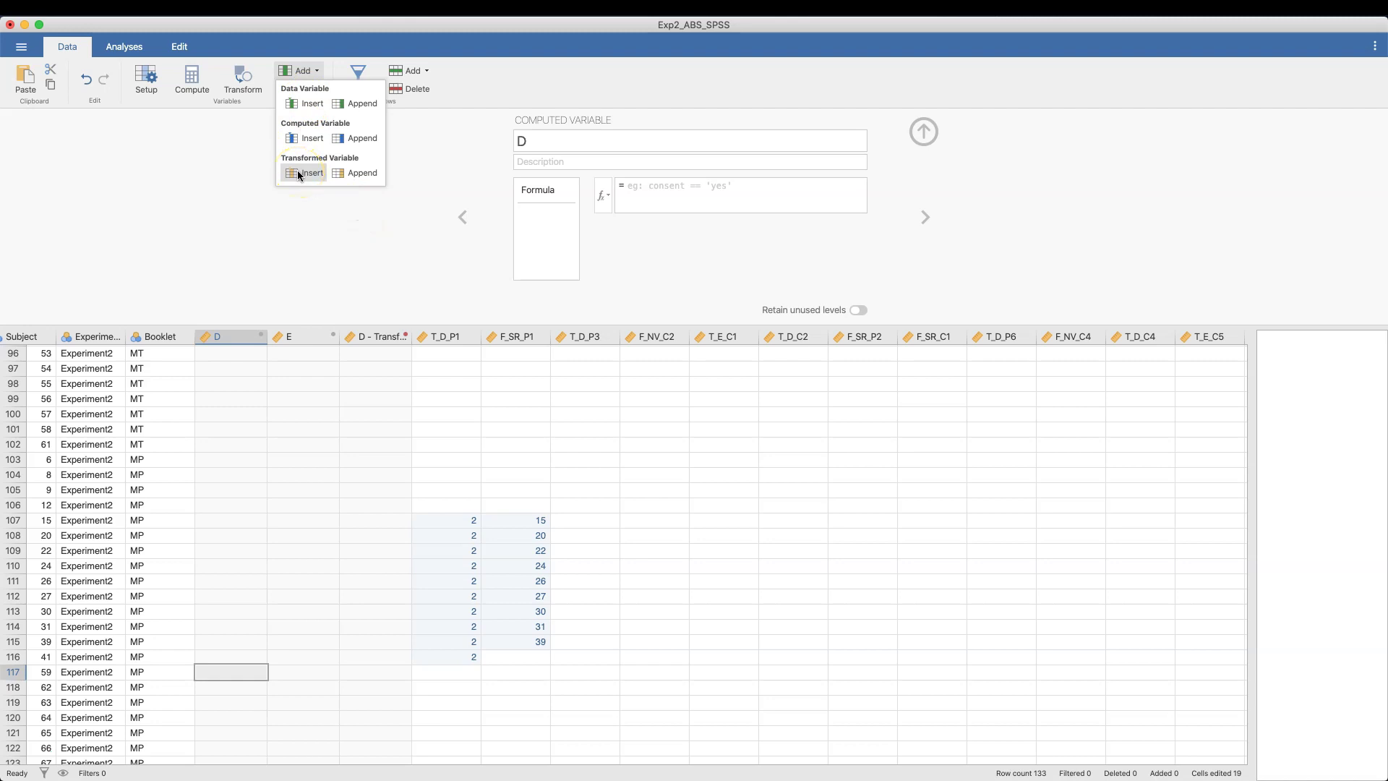
- Delete columns D, E and '? - Transform 1', then add row filter Filter 1
click(229, 173)
click(307, 89)
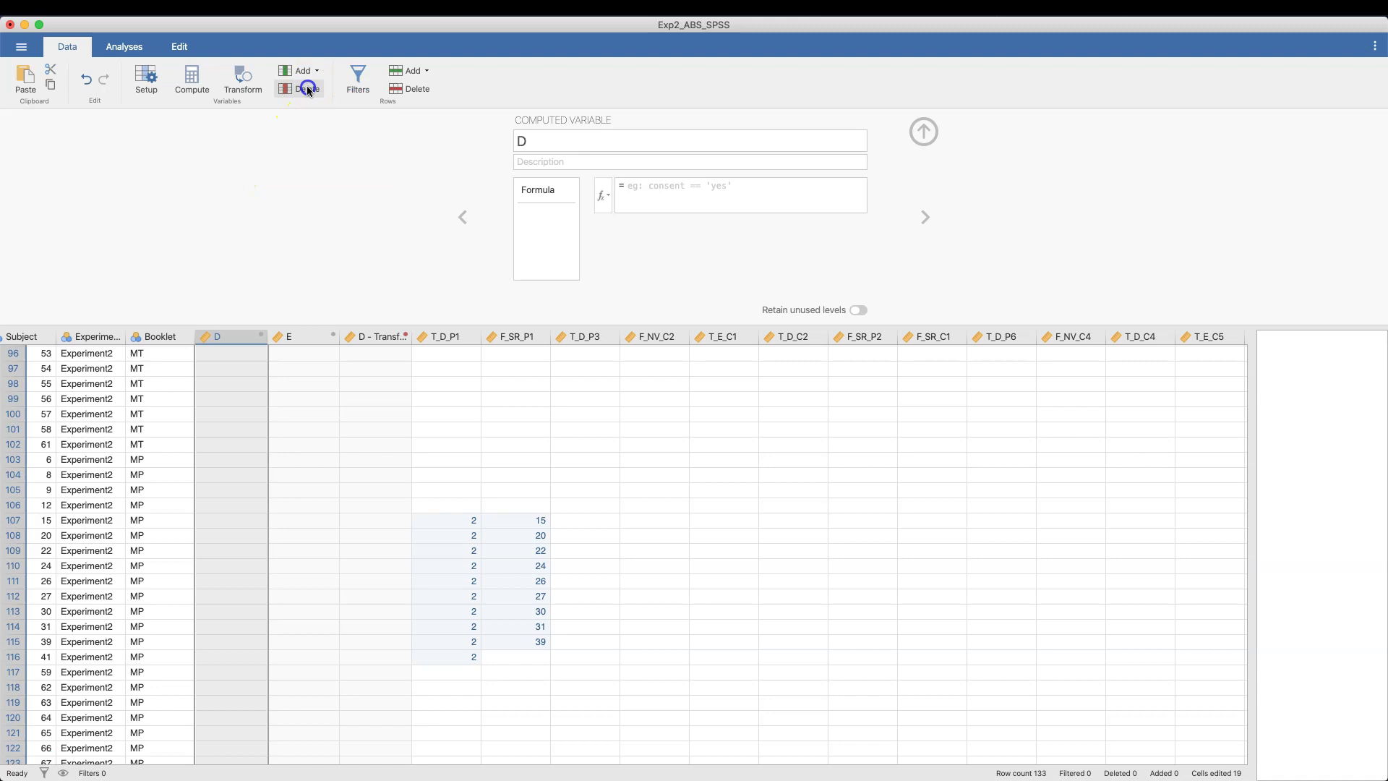
click(645, 250)
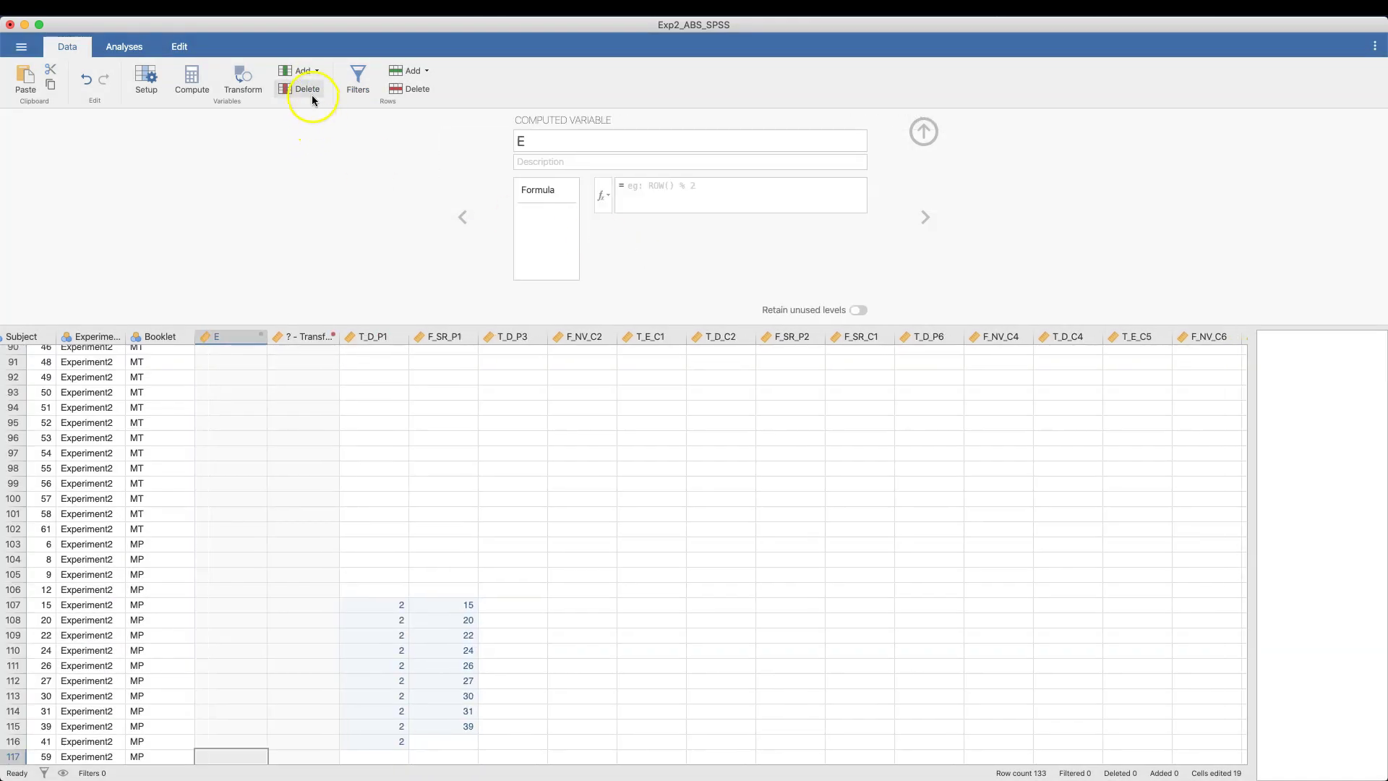
click(308, 91)
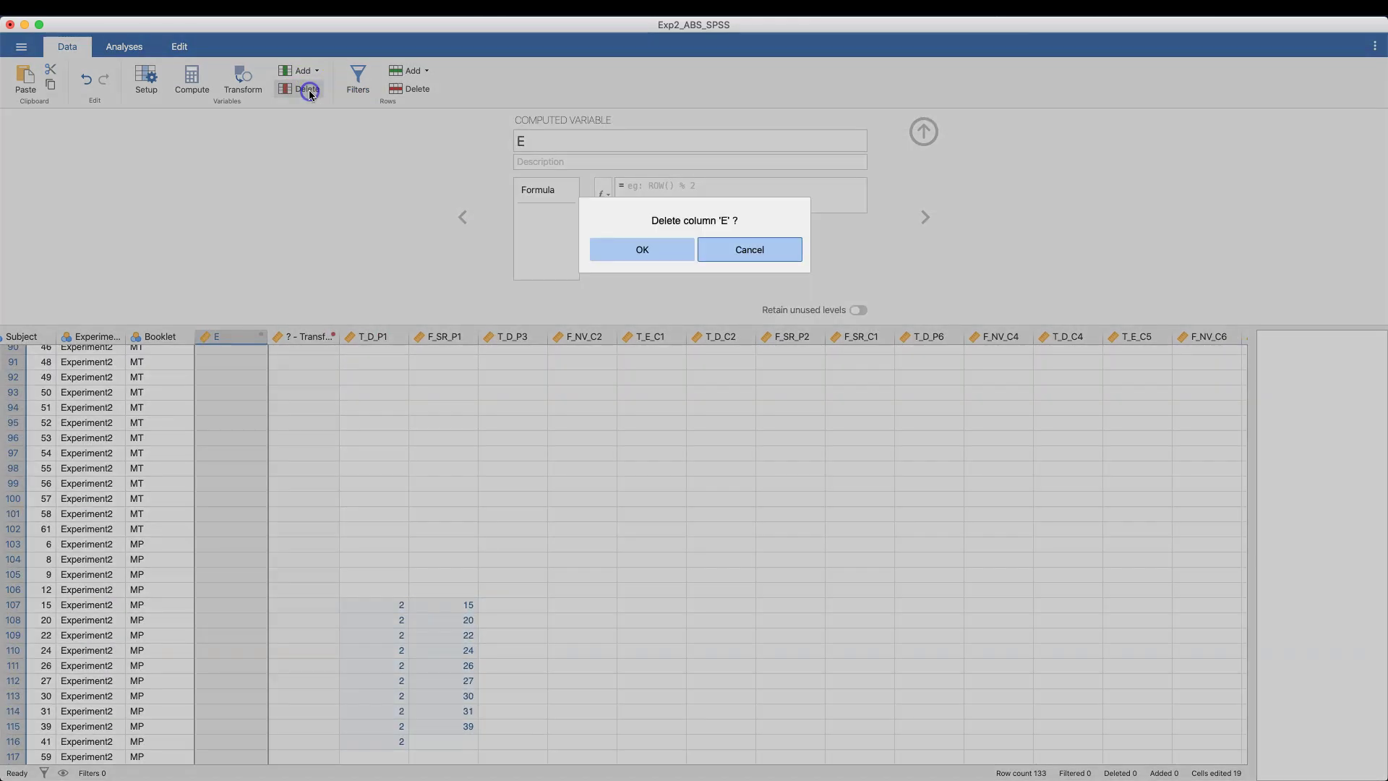
click(641, 249)
click(303, 91)
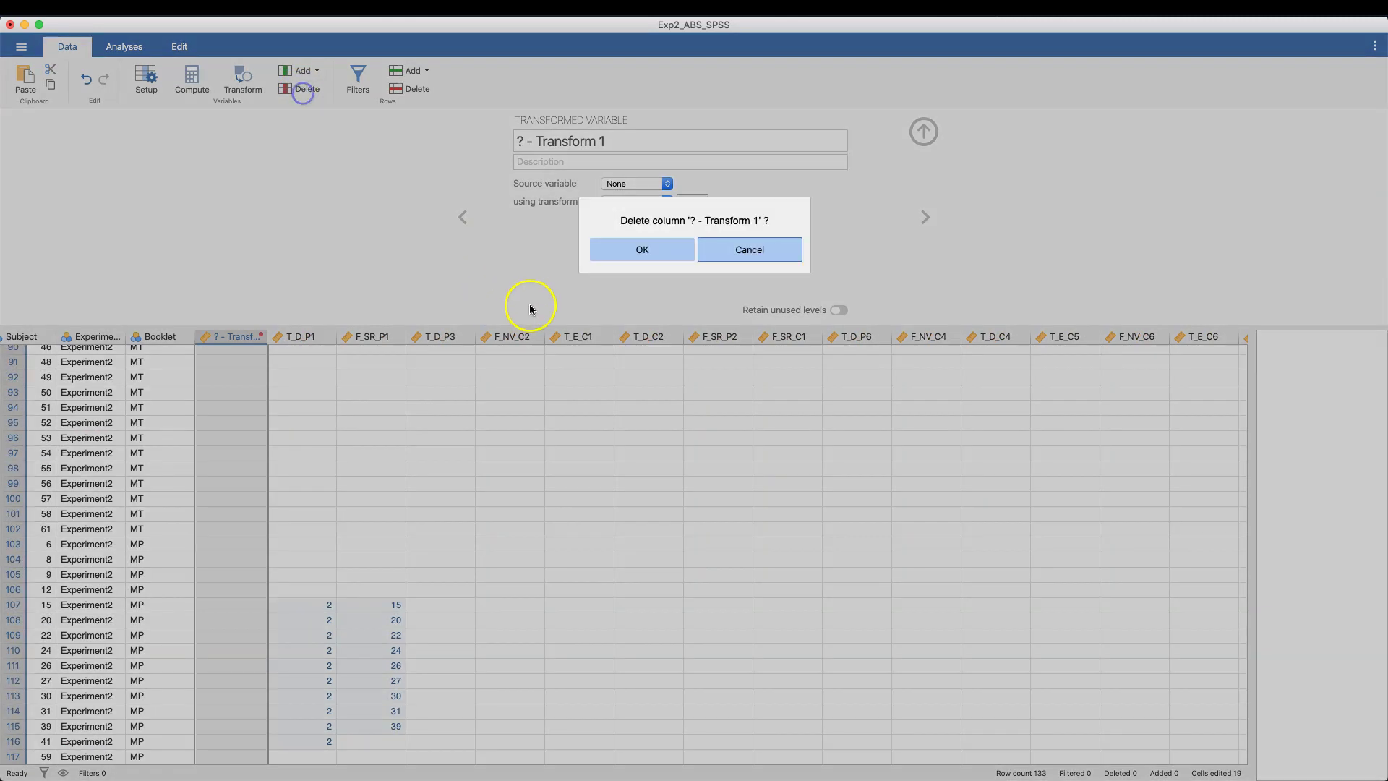
click(638, 250)
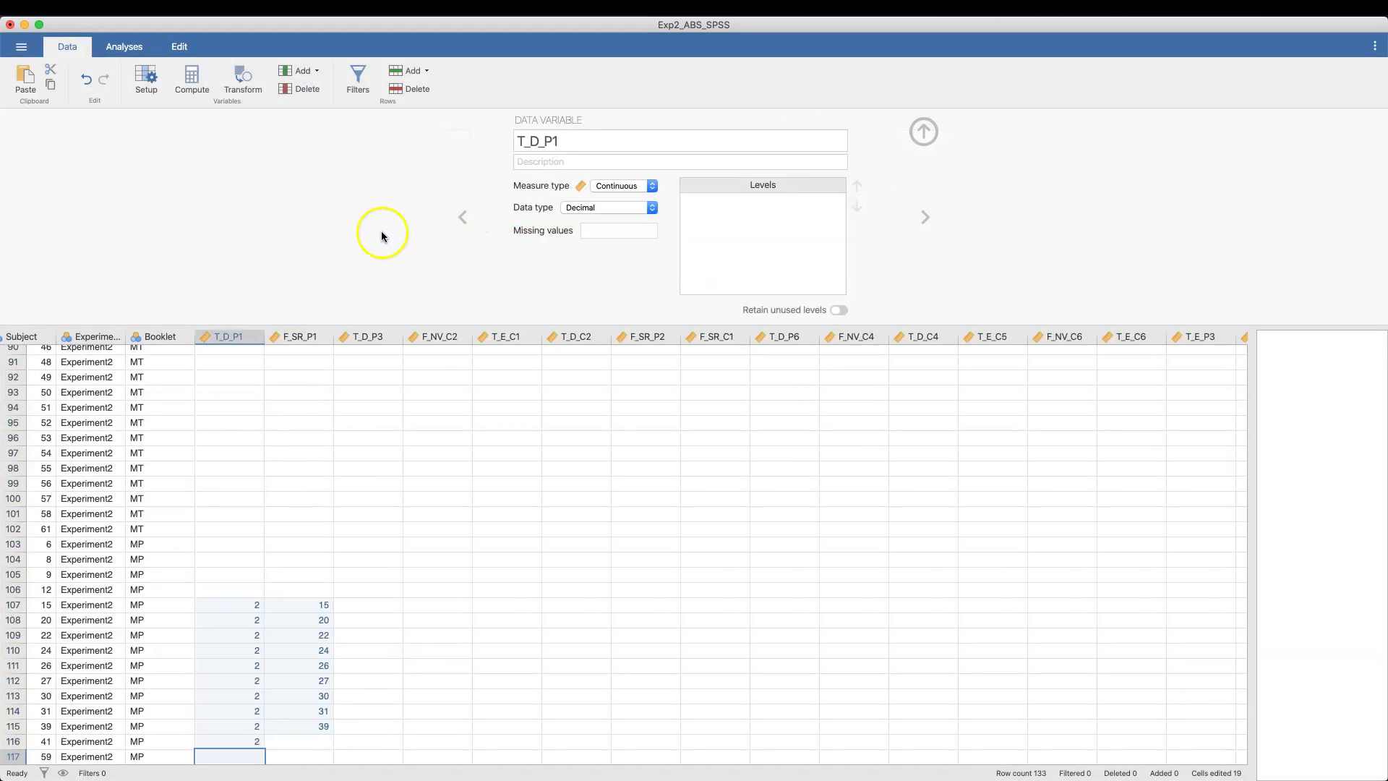
click(364, 75)
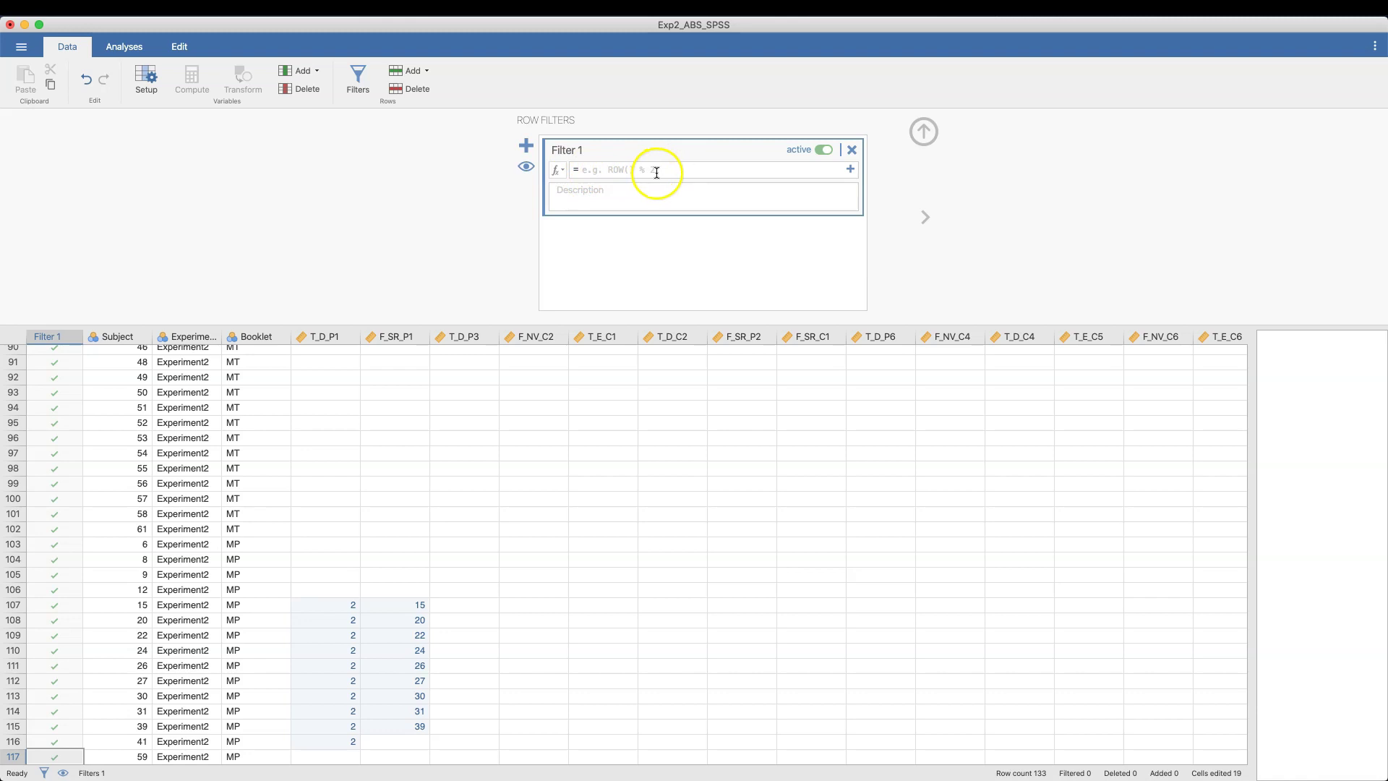
click(557, 170)
scroll(663, 250, down, 10)
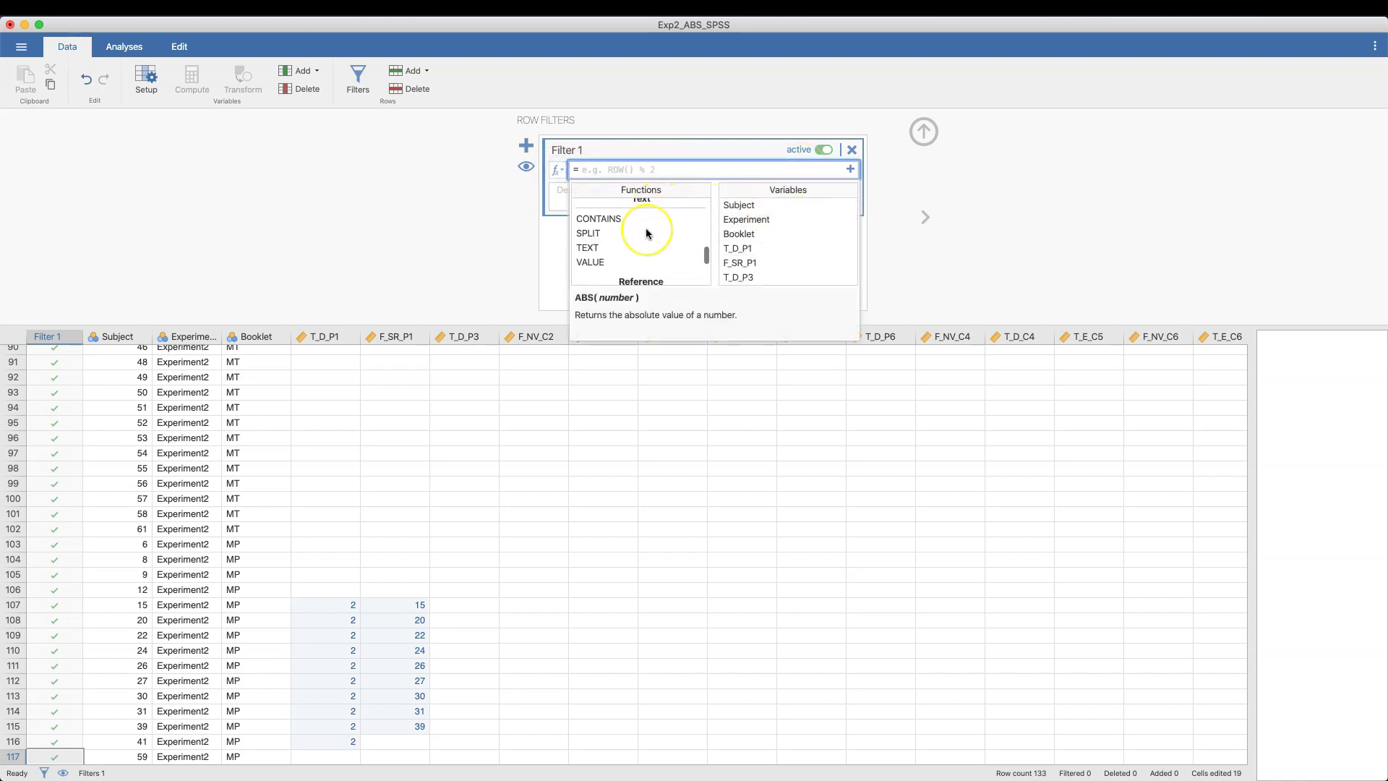
scroll(646, 233, up, 8)
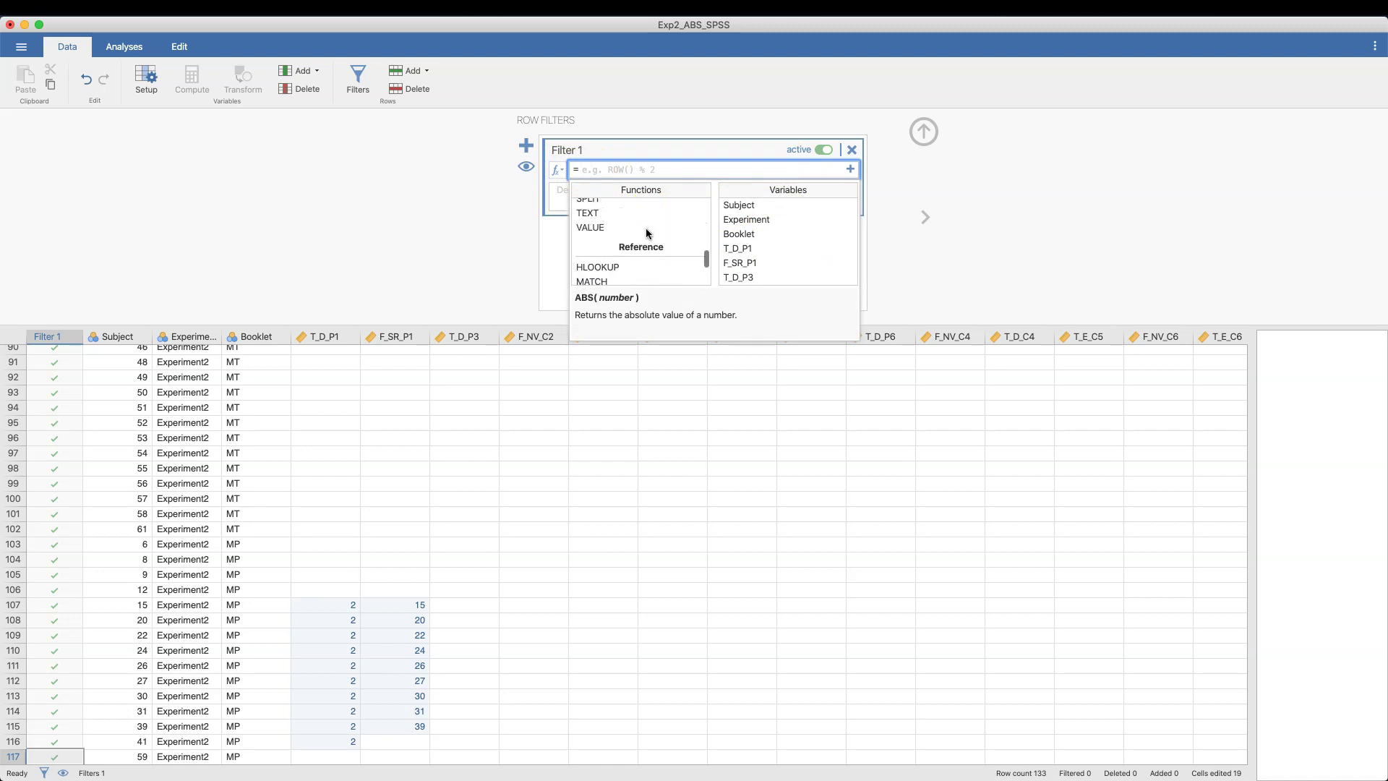
scroll(645, 228, up, 5)
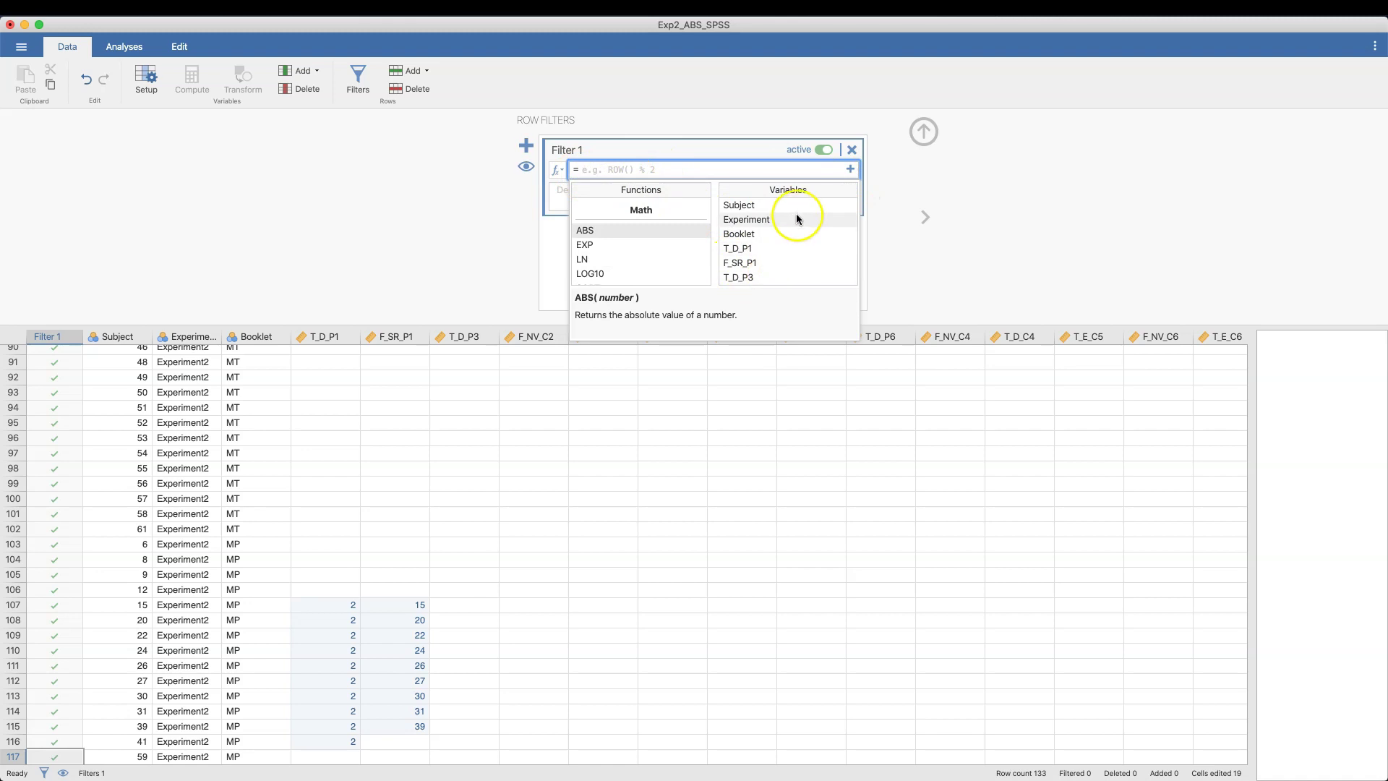
scroll(795, 213, down, 5)
scroll(795, 211, up, 5)
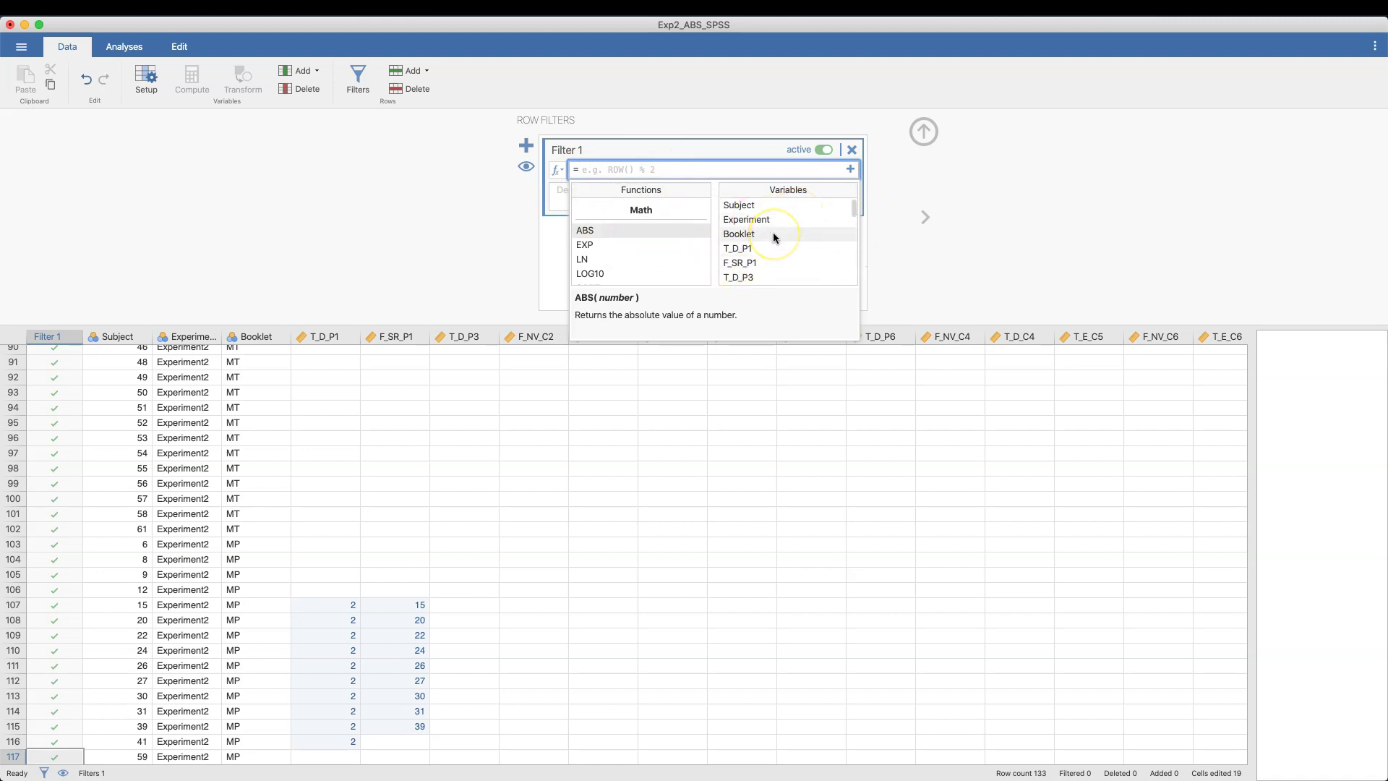
click(773, 234)
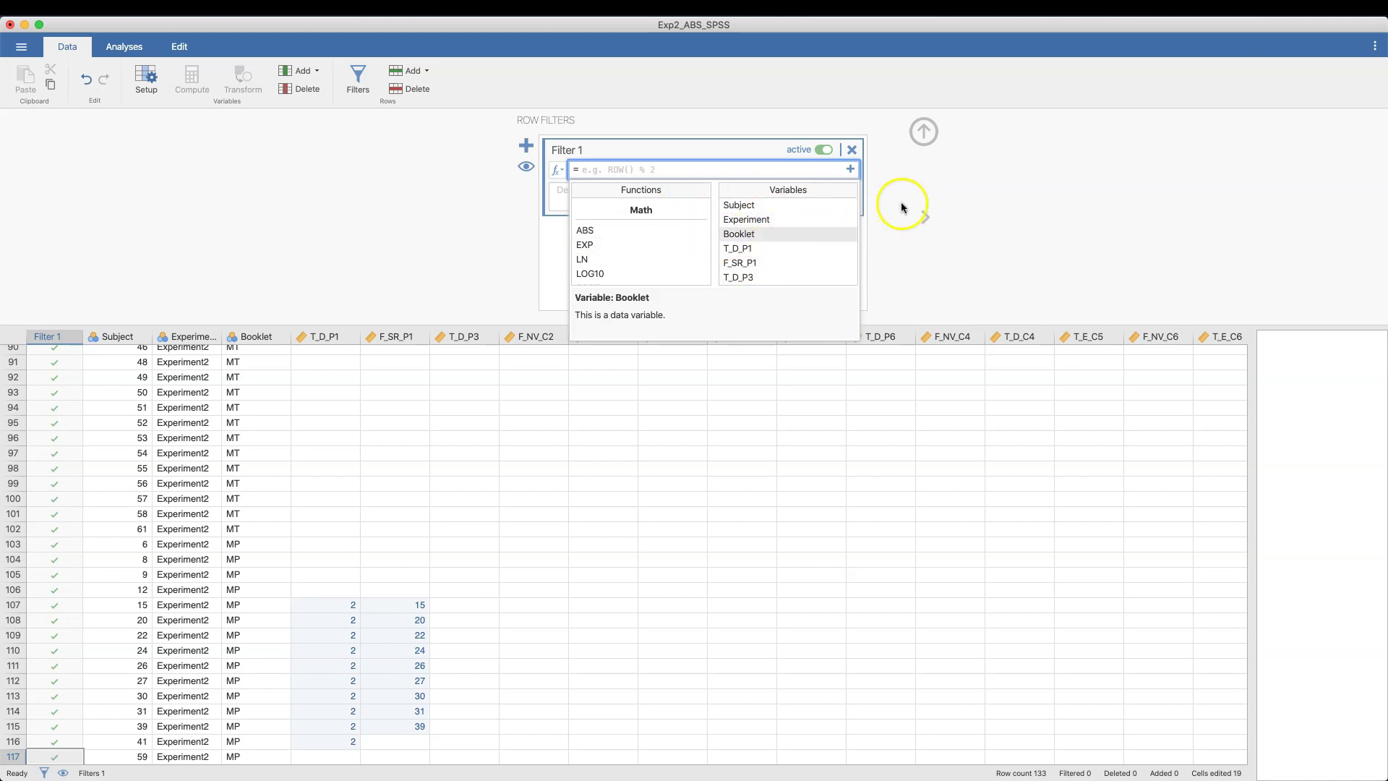
click(919, 273)
click(925, 216)
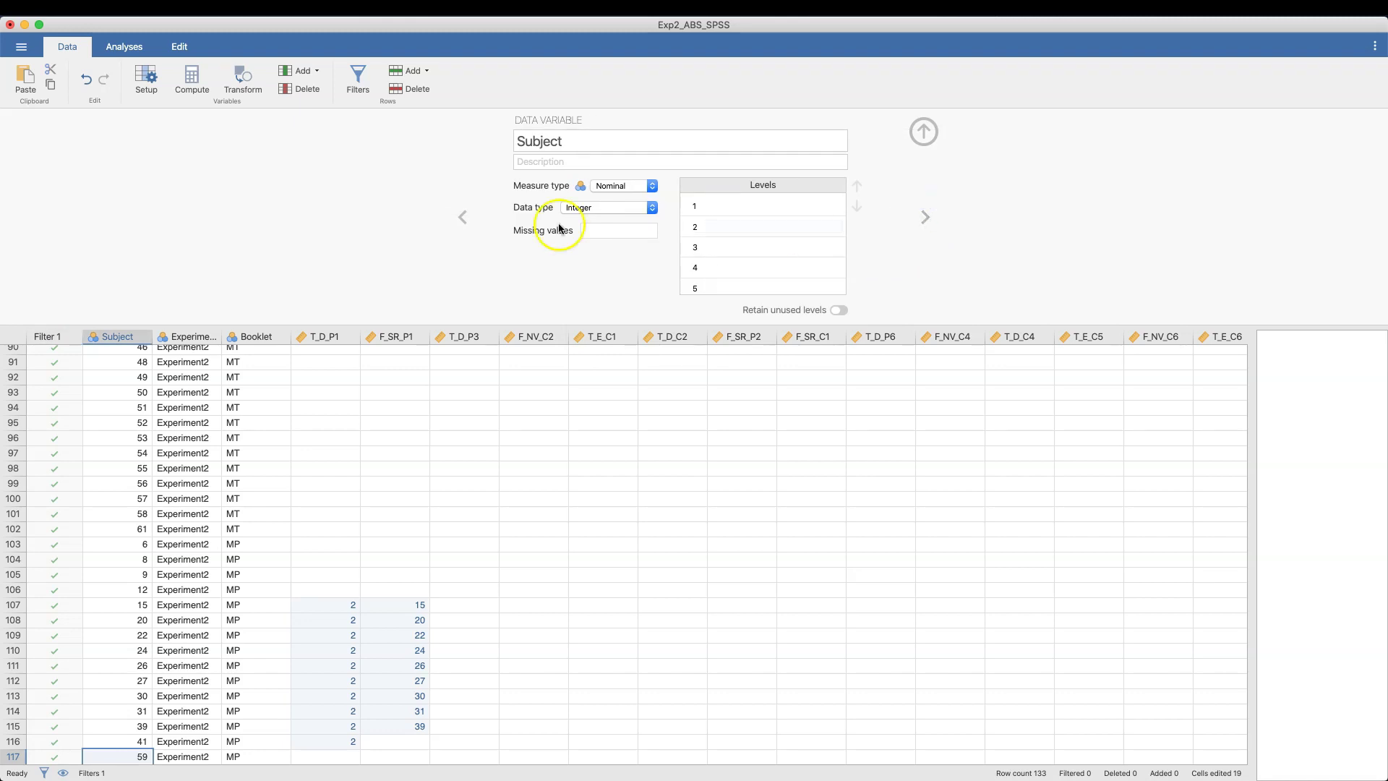
click(455, 217)
click(924, 215)
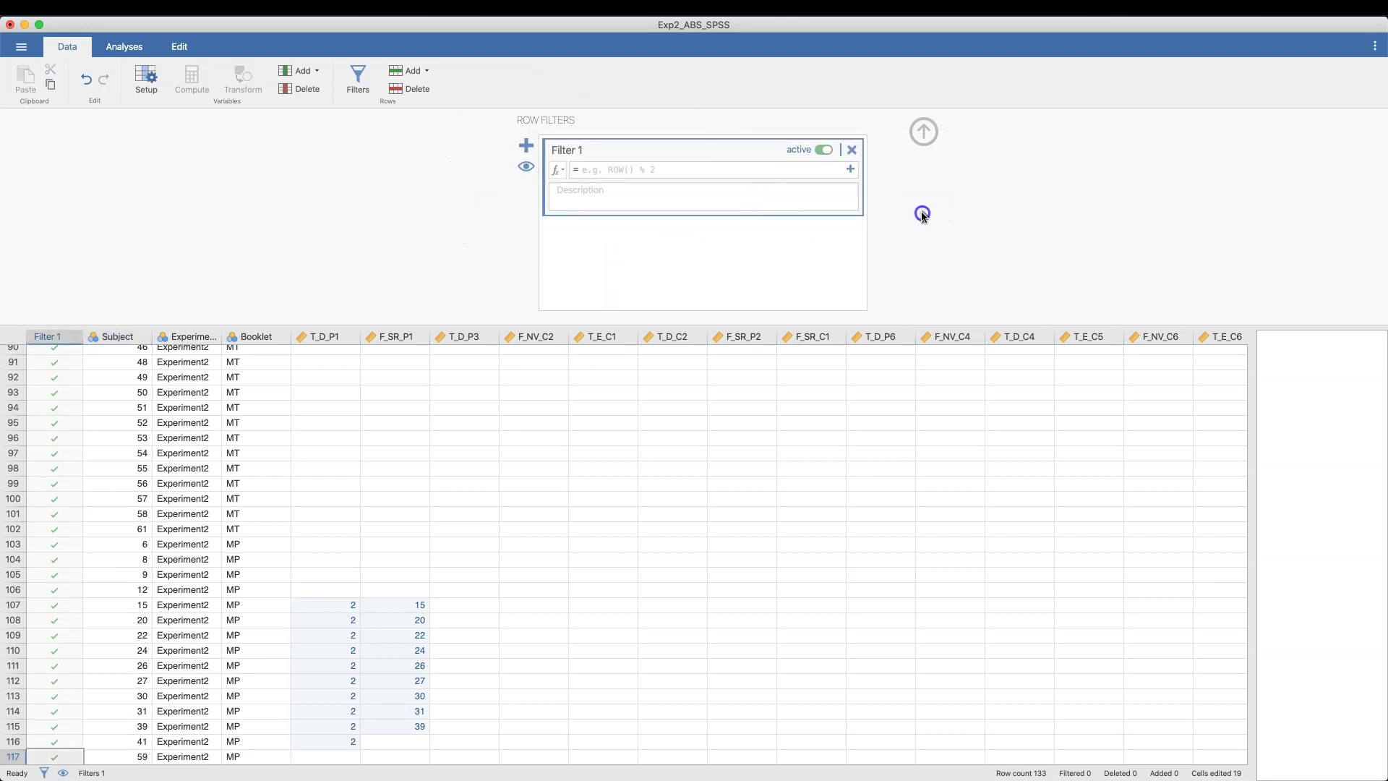
click(456, 216)
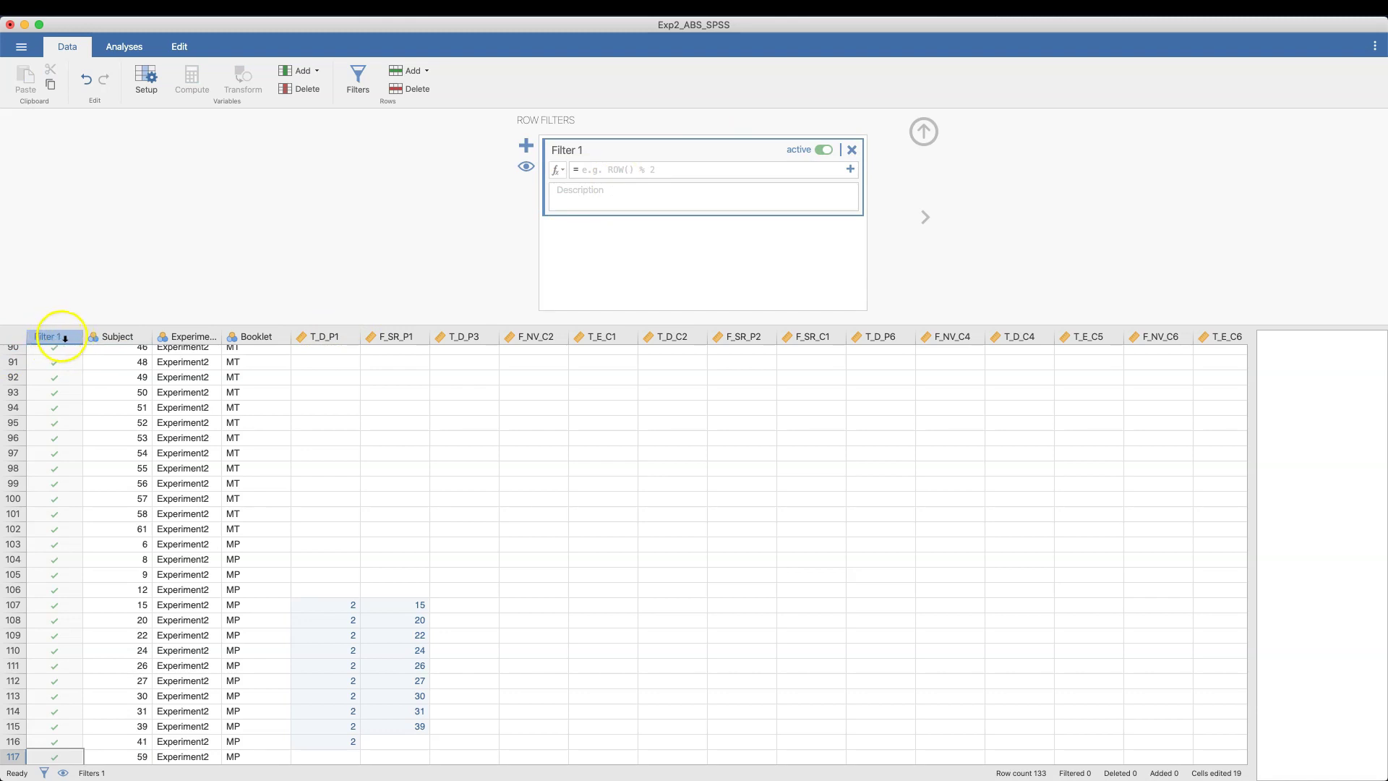
mouse_move(79, 337)
mouse_down()
mouse_move(91, 342)
mouse_move(62, 337)
mouse_up()
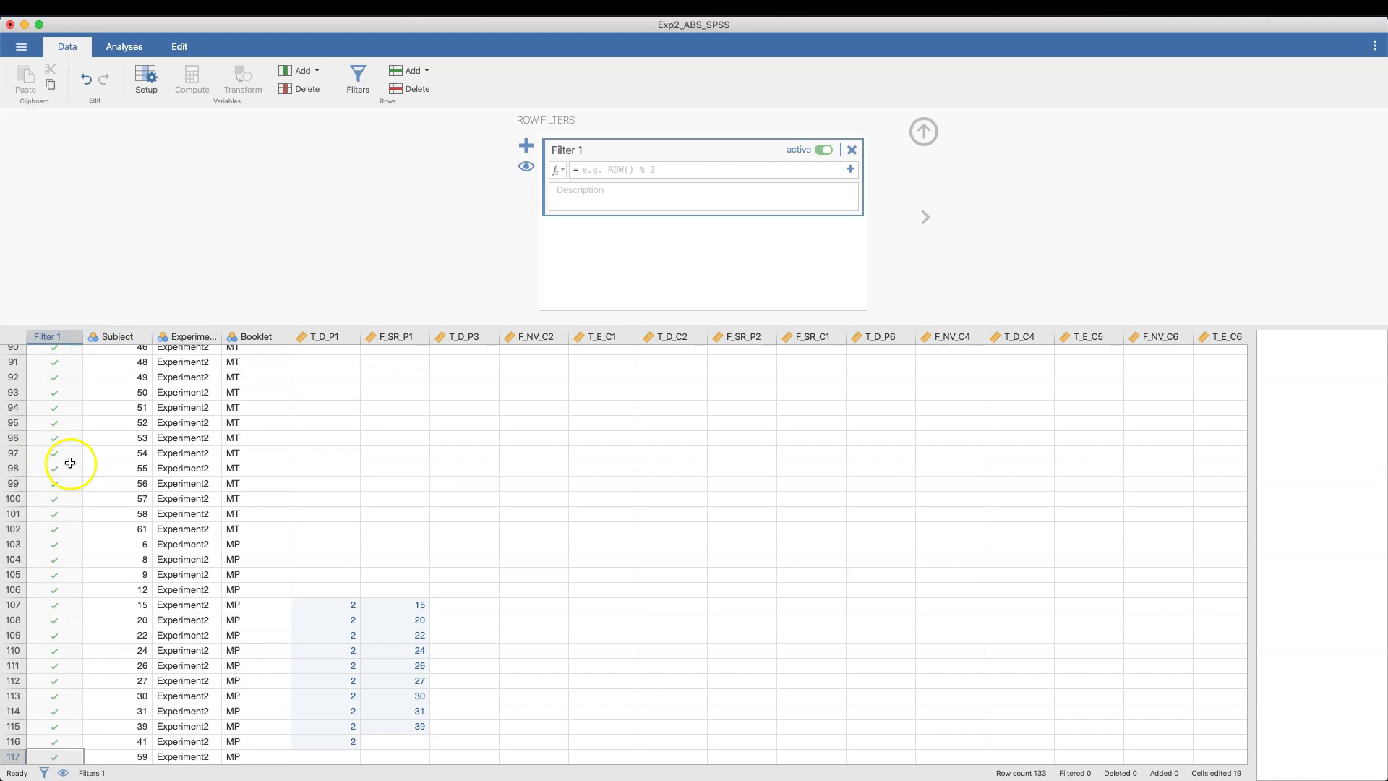
scroll(78, 379, down, 10)
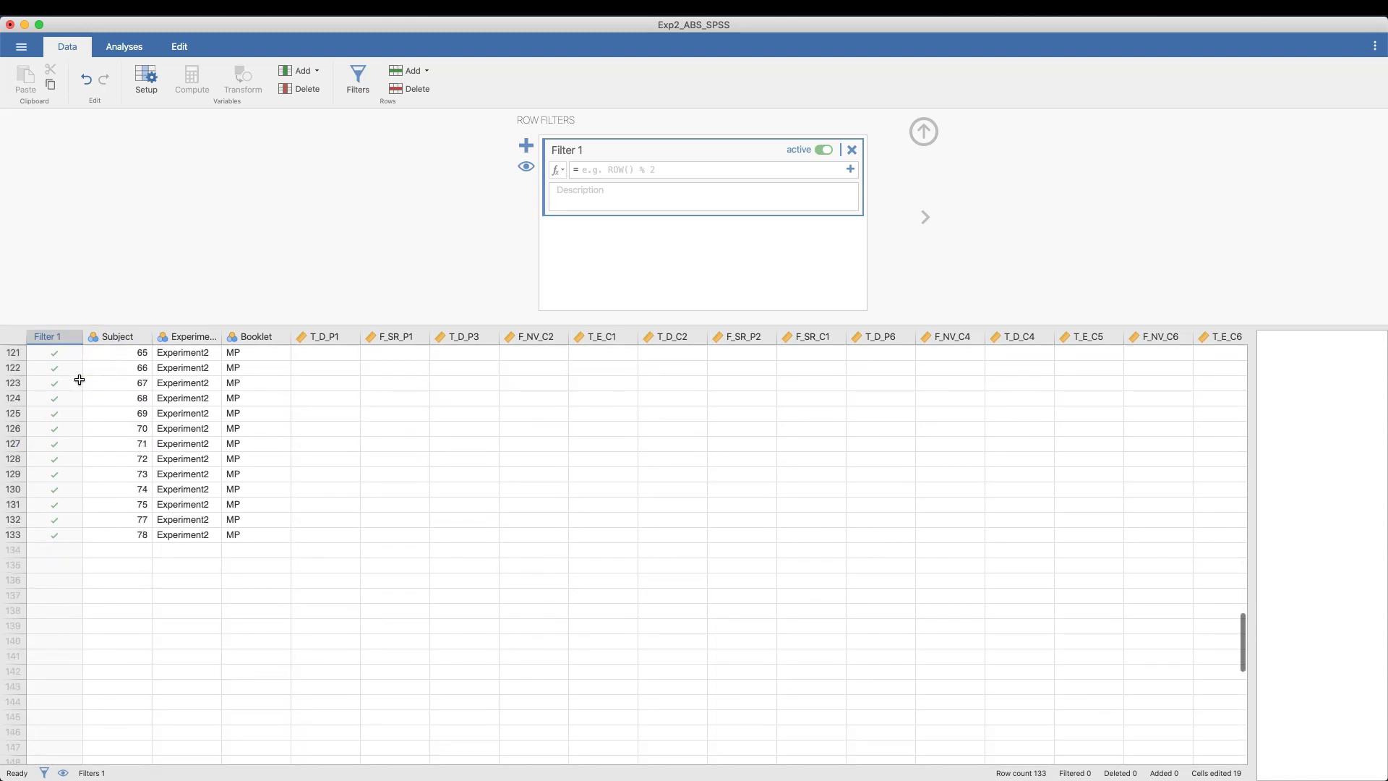
scroll(79, 379, up, 20)
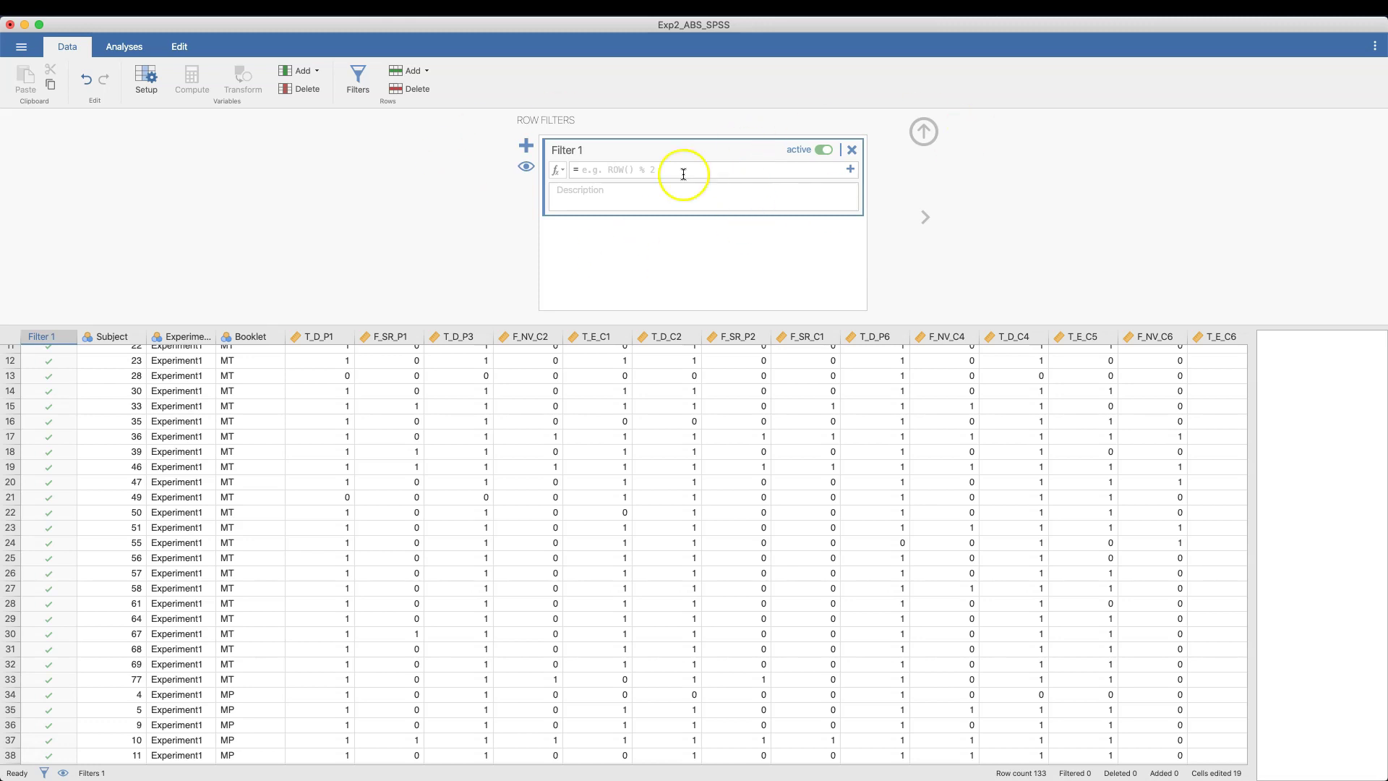
click(424, 72)
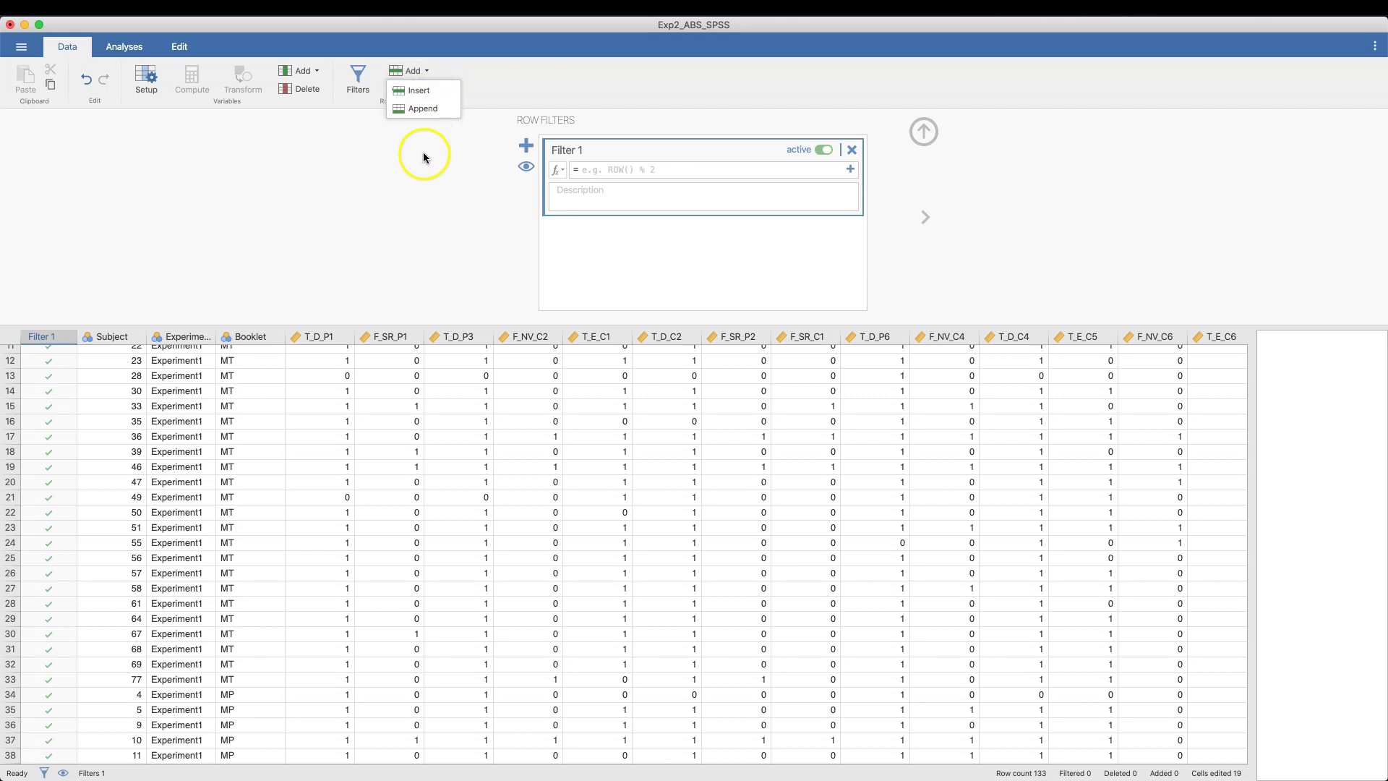
click(424, 156)
click(418, 89)
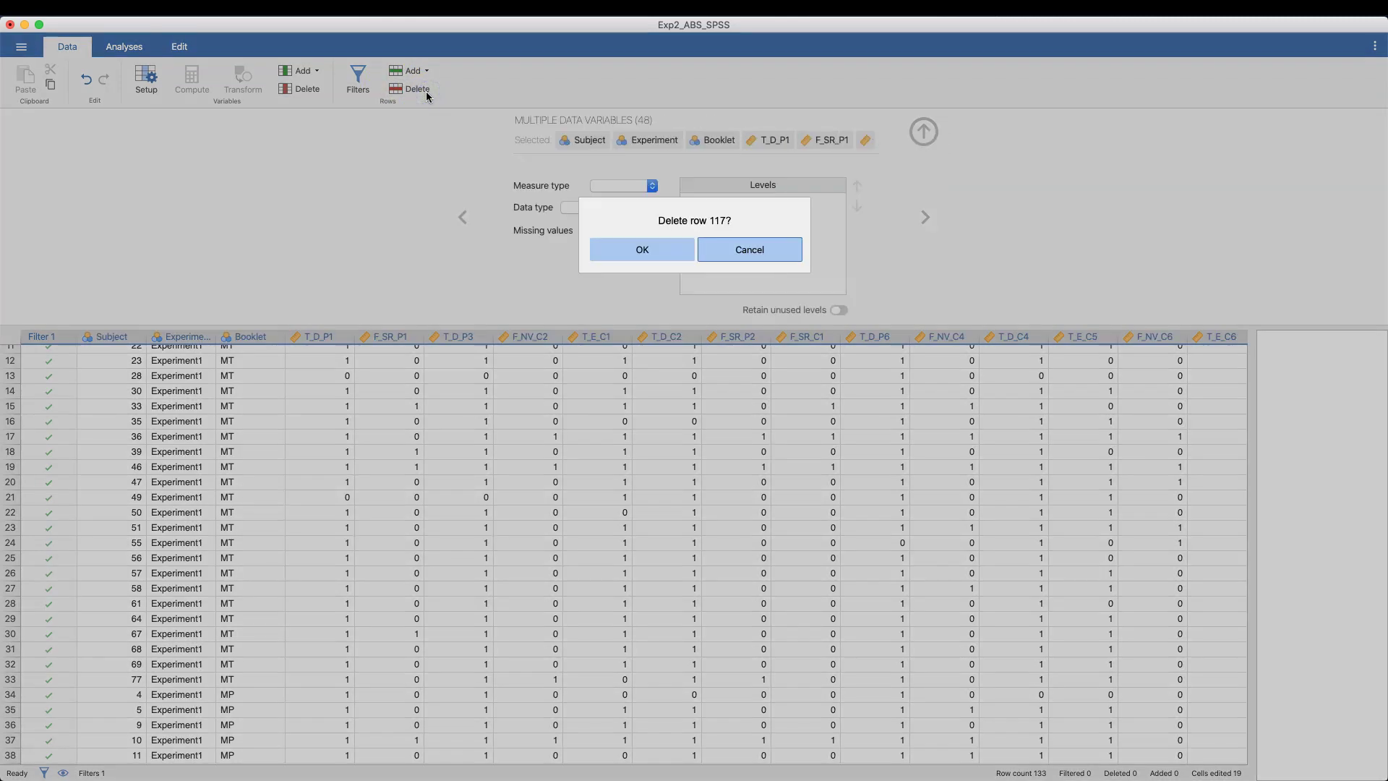
click(761, 251)
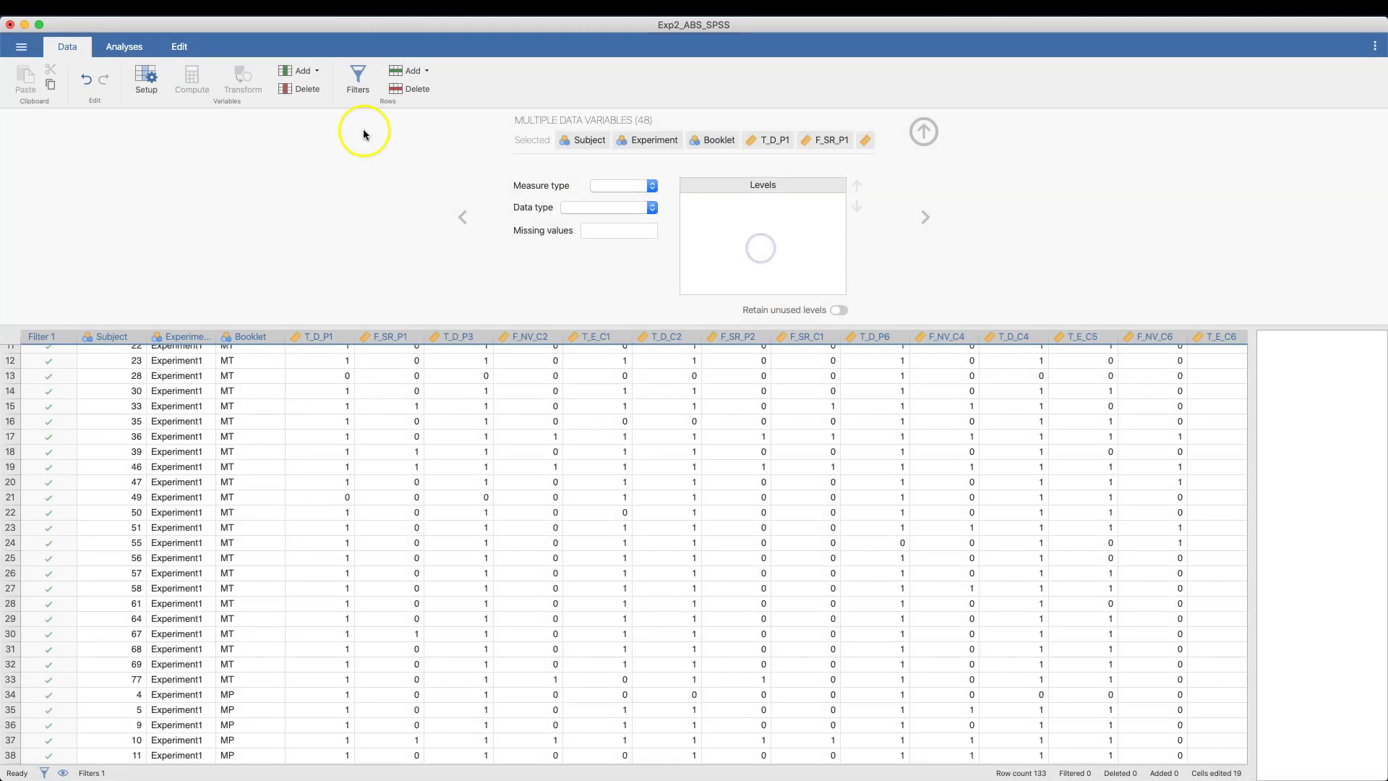
scroll(642, 502, down, 15)
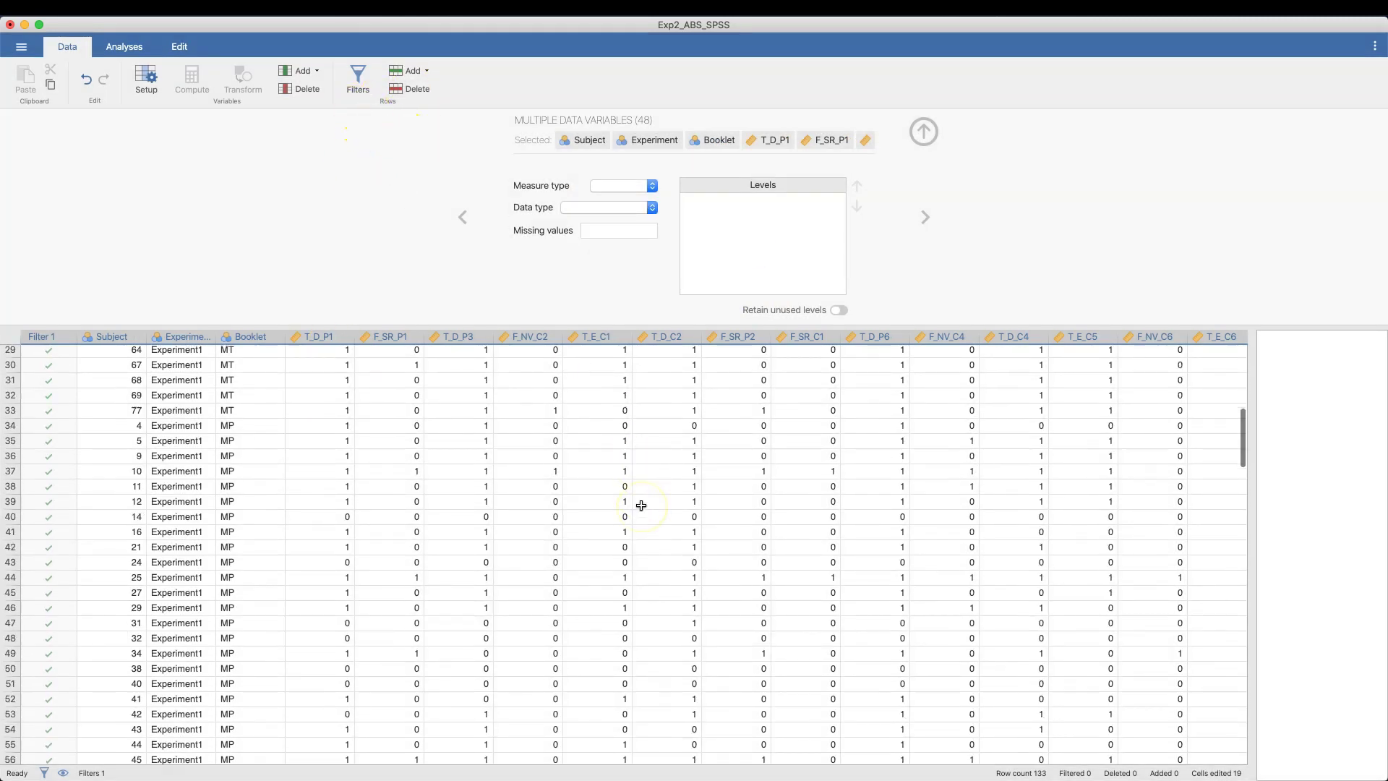
scroll(241, 496, down, 9)
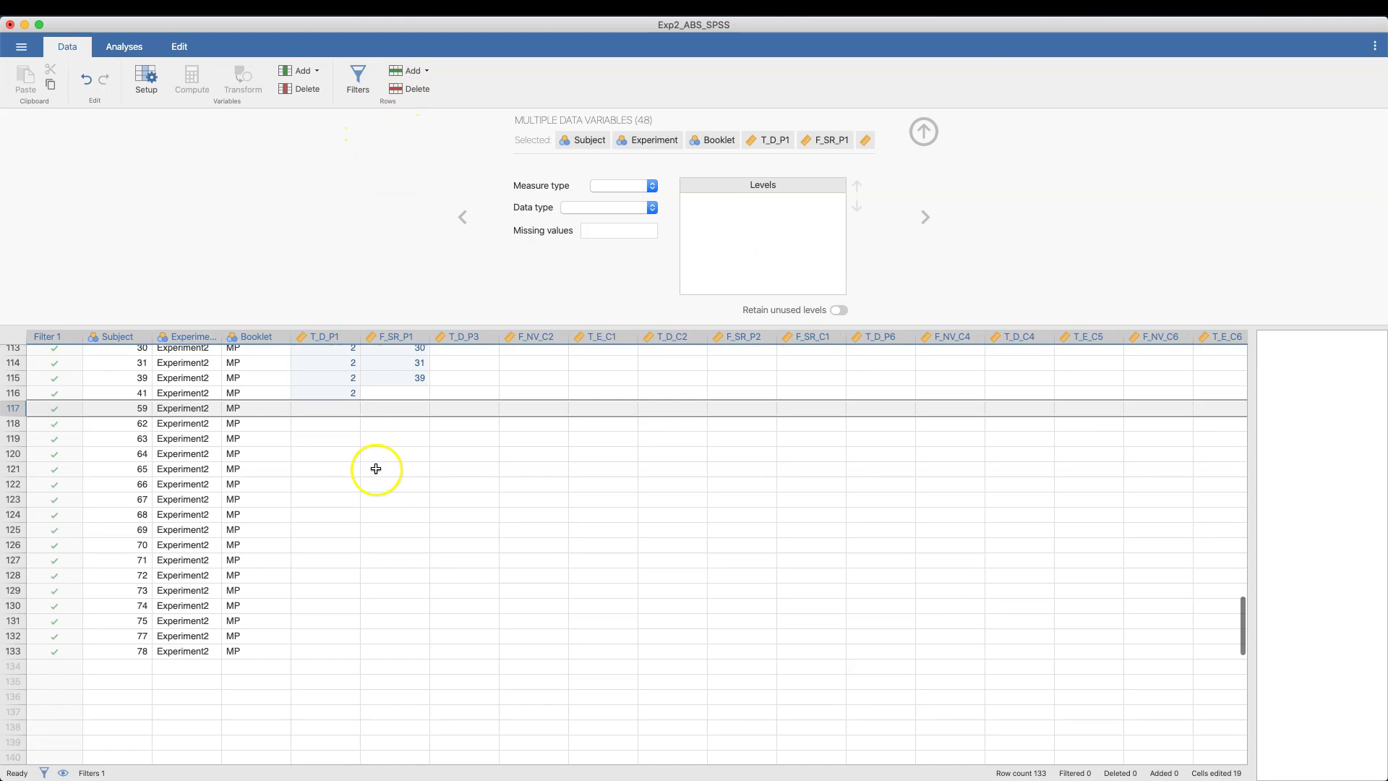
scroll(325, 413, up, 2)
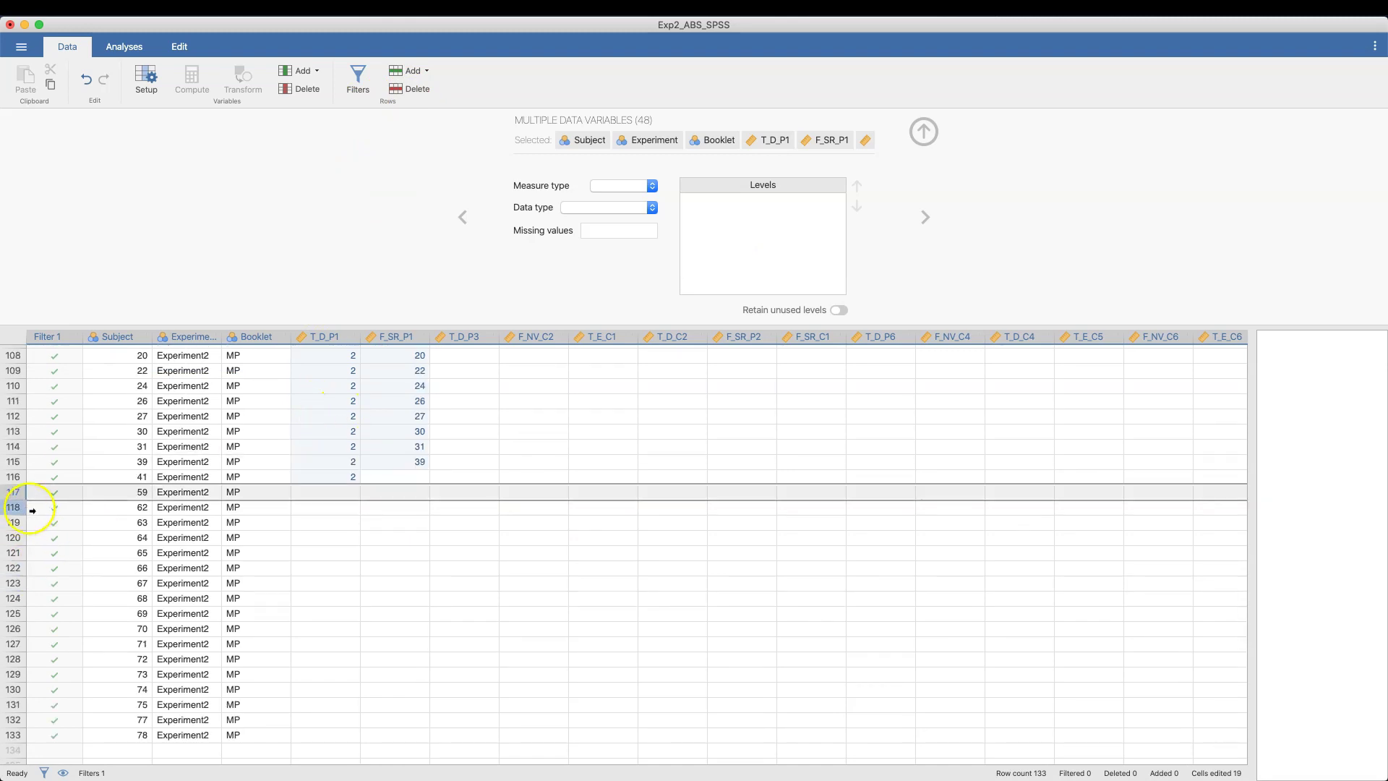
click(345, 448)
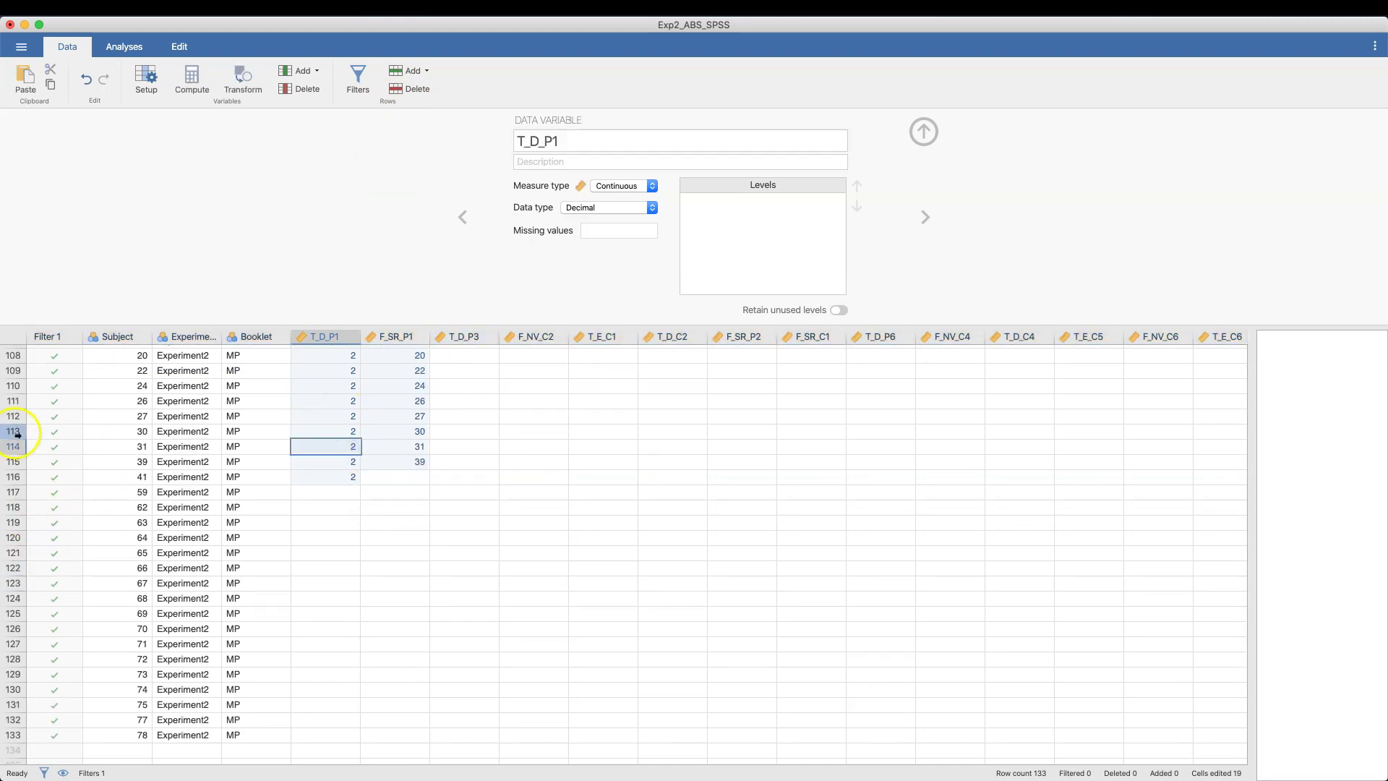
click(416, 89)
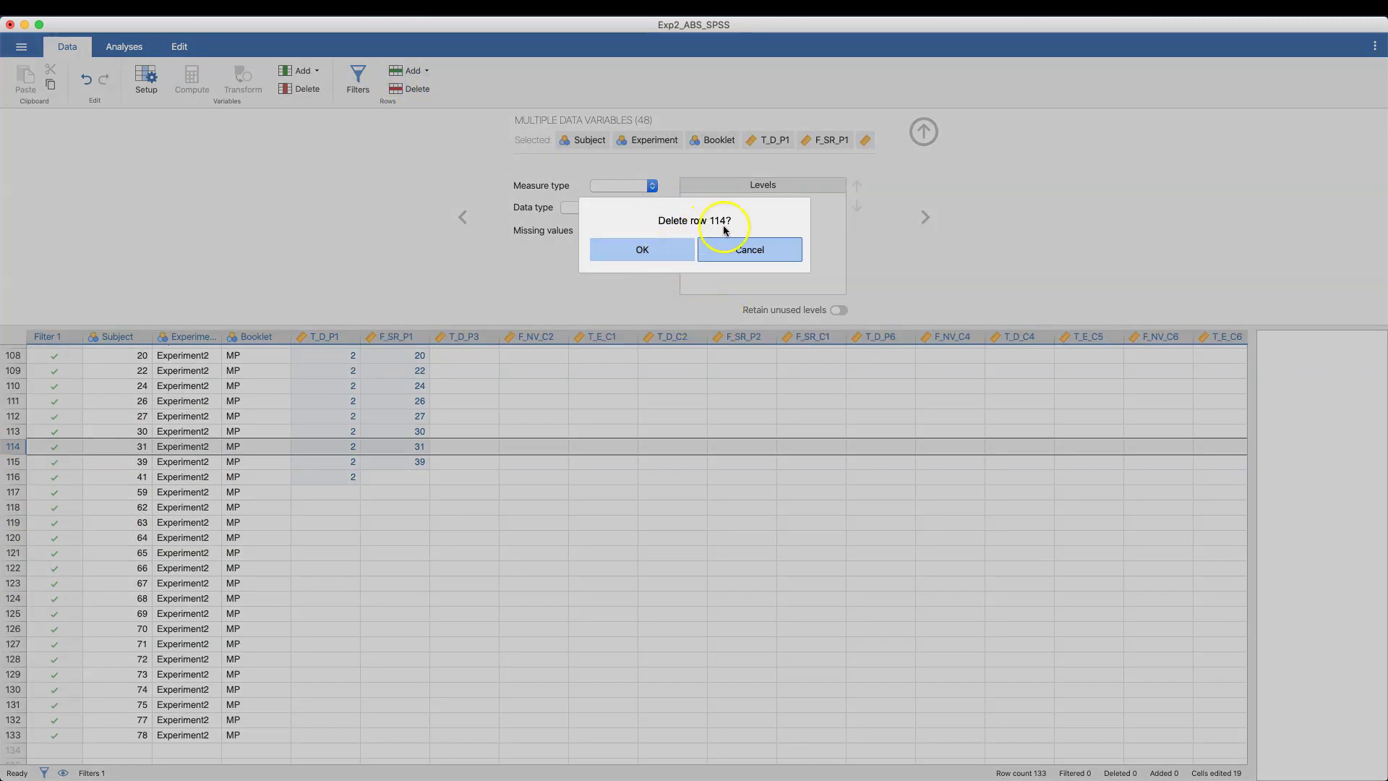
click(752, 250)
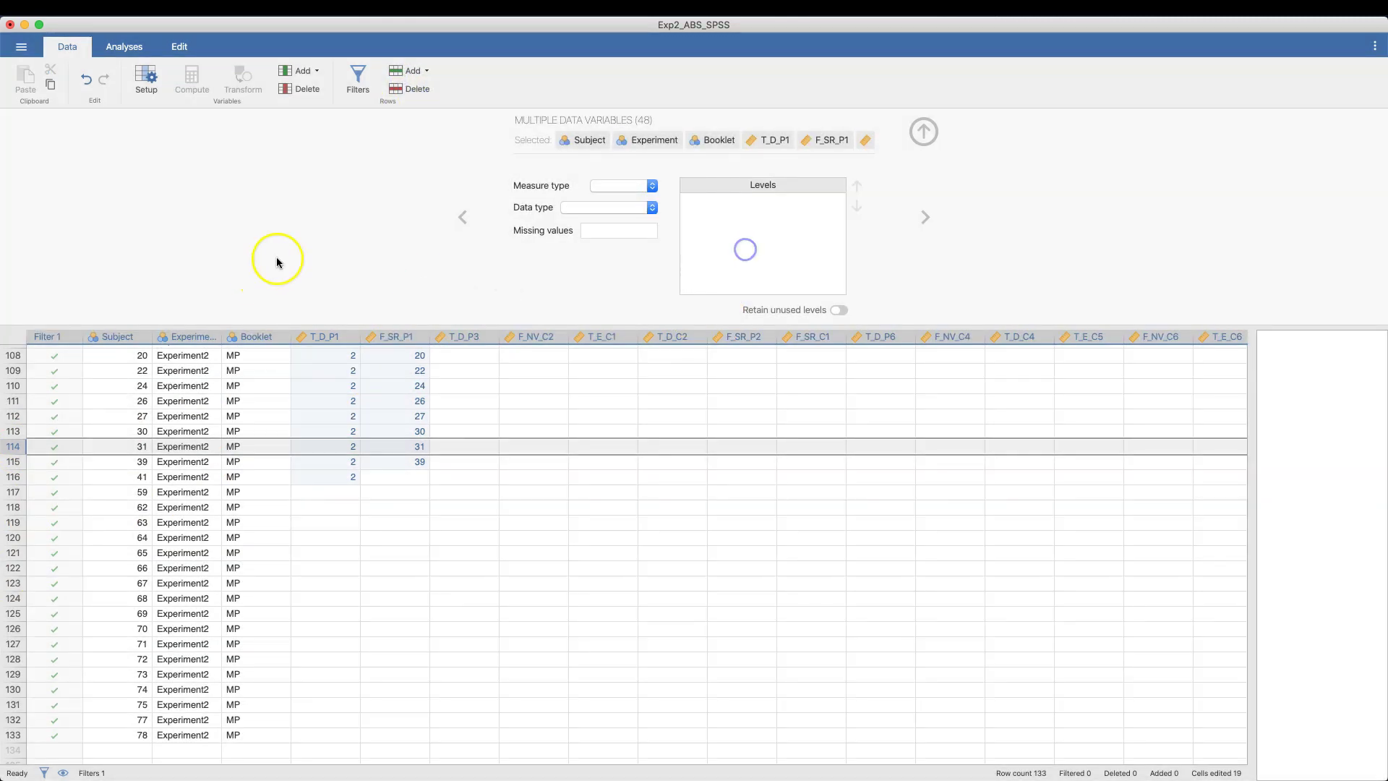